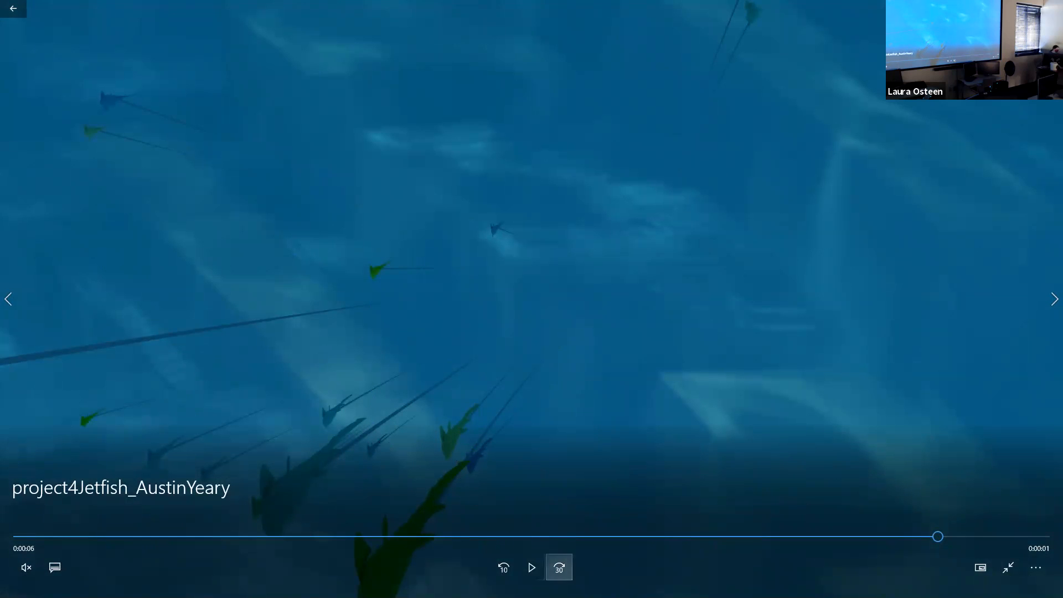
Replay the jetfish project video from the beginning with the sound turned on
{"action": "left_click", "coordinate": [542, 567]}
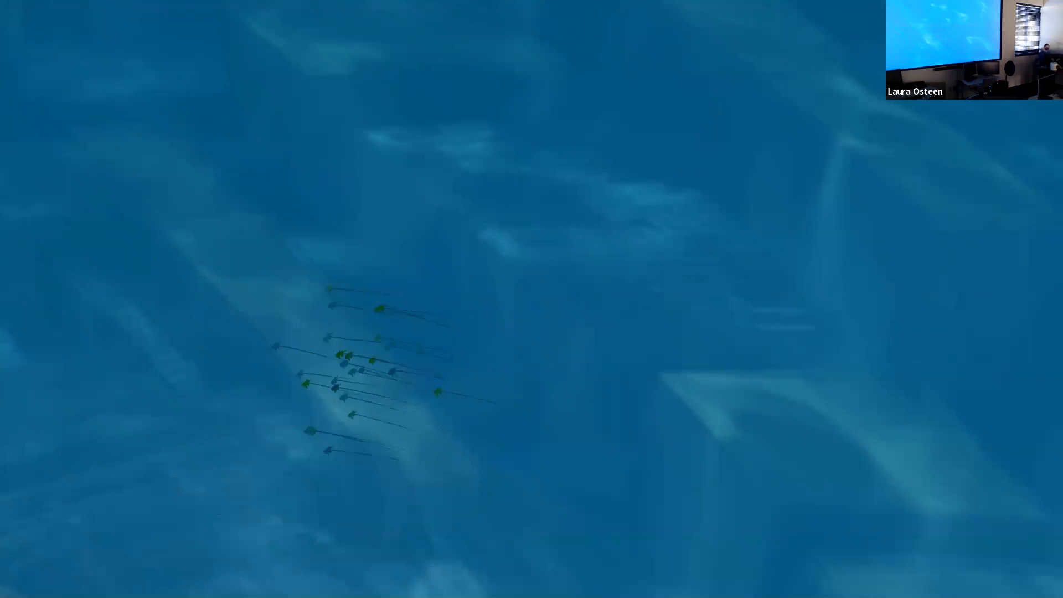
{"action": "mouse_move", "coordinate": [1028, 380]}
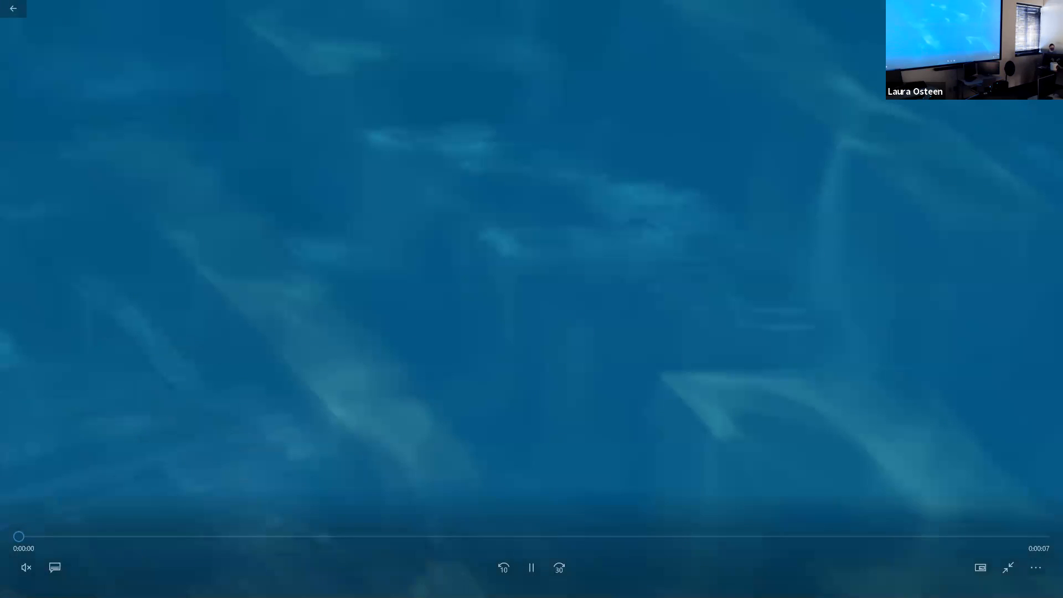
{"action": "left_click", "coordinate": [22, 569]}
{"action": "left_click", "coordinate": [21, 535]}
Play the next project video on repeat and close the video player
{"action": "left_click", "coordinate": [1048, 304]}
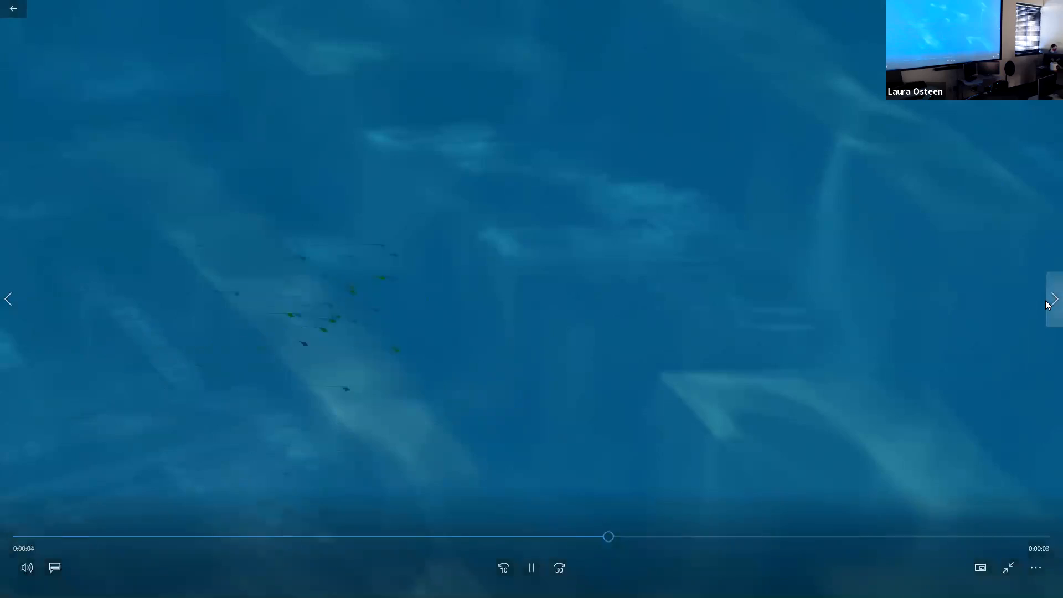
{"action": "left_click", "coordinate": [1035, 567]}
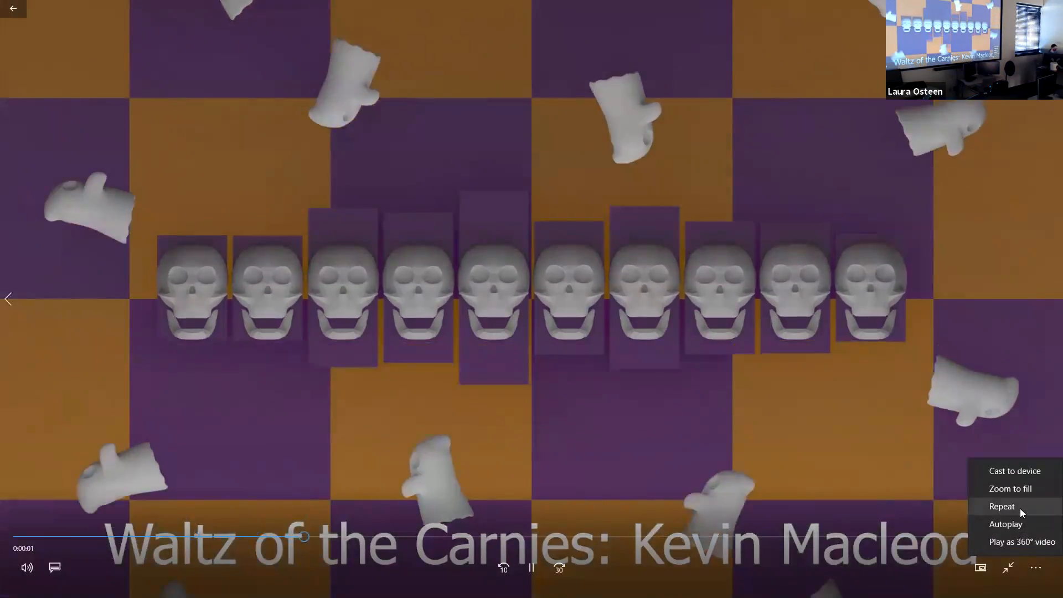
{"action": "left_click", "coordinate": [1022, 513]}
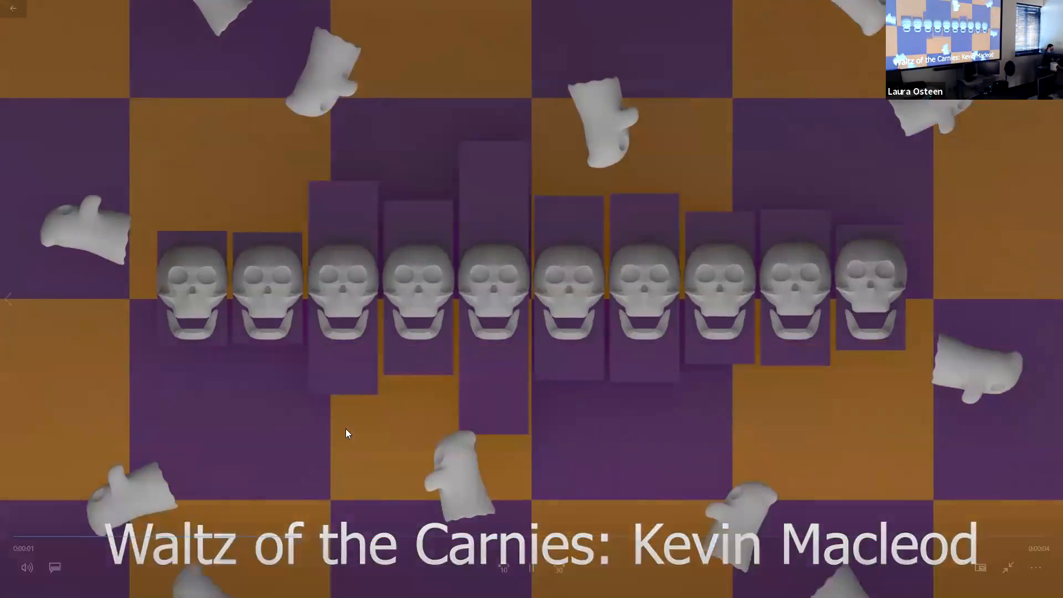
{"action": "left_click", "coordinate": [20, 578]}
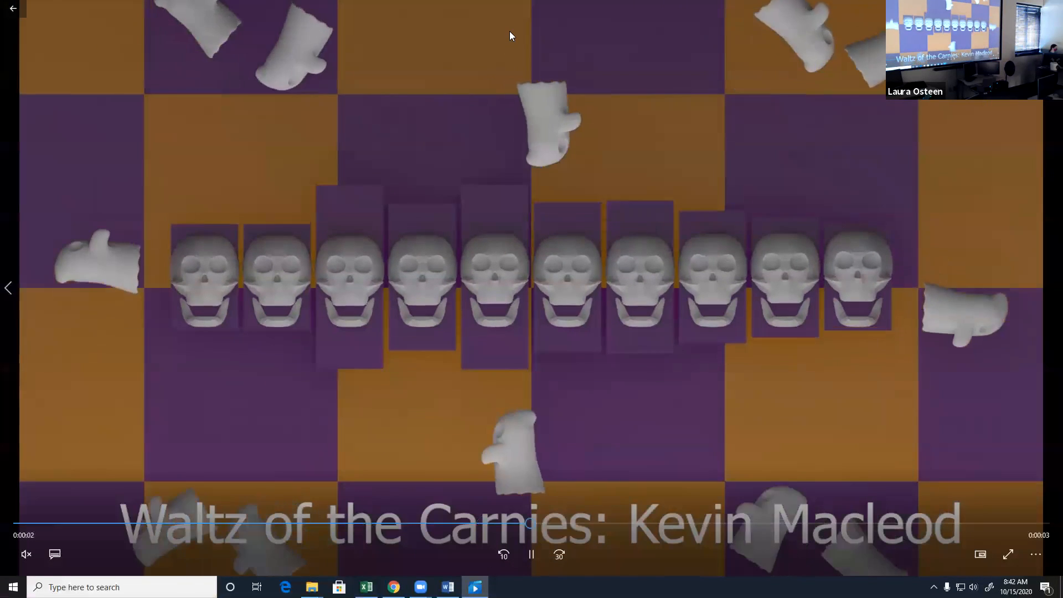
{"action": "key", "text": "alt+F4"}
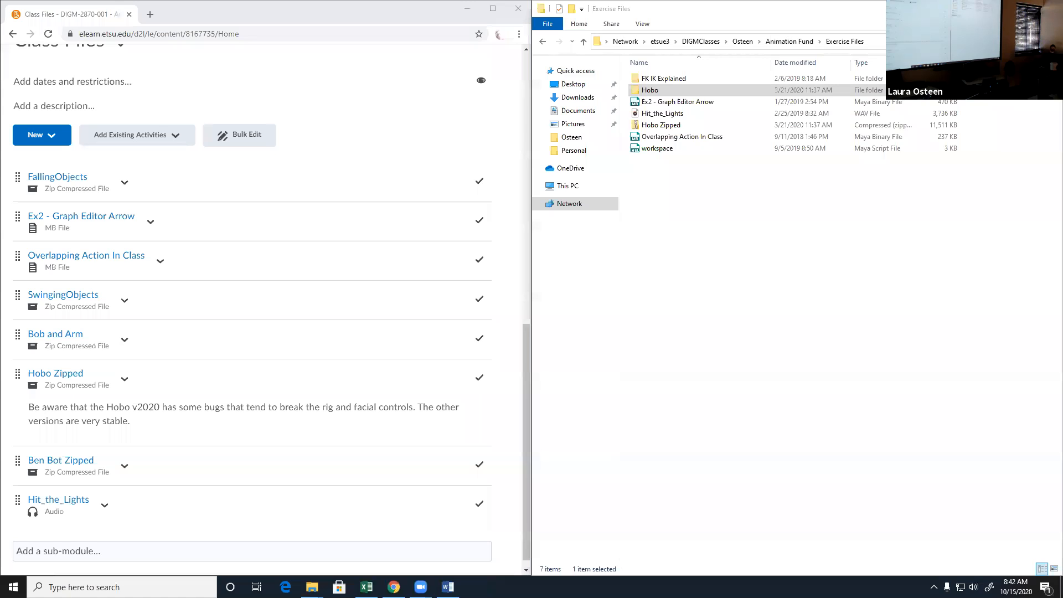
Review the Hobo Zipped entry and its version note in the course's Class Files list
{"action": "left_click", "coordinate": [191, 391]}
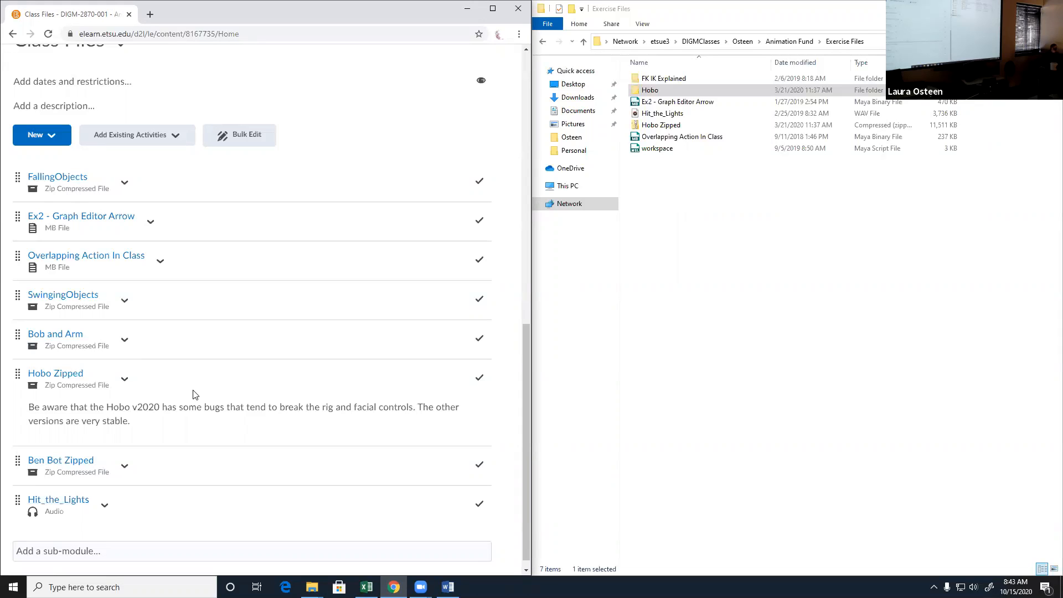
{"action": "scroll", "coordinate": [131, 446], "scroll_direction": "up", "scroll_amount": 2}
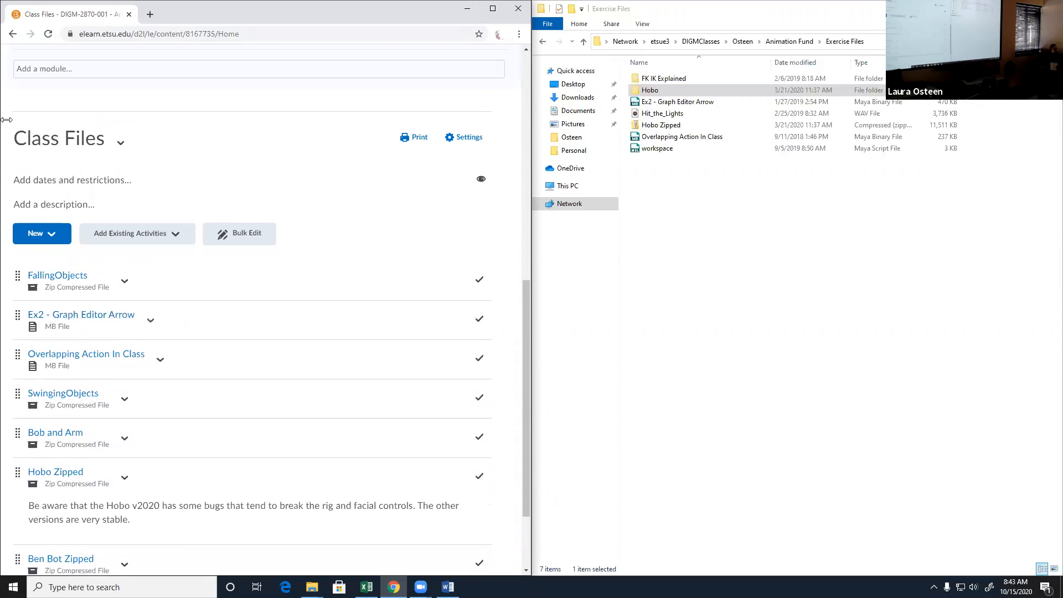
{"action": "scroll", "coordinate": [335, 356], "scroll_direction": "down", "scroll_amount": 2}
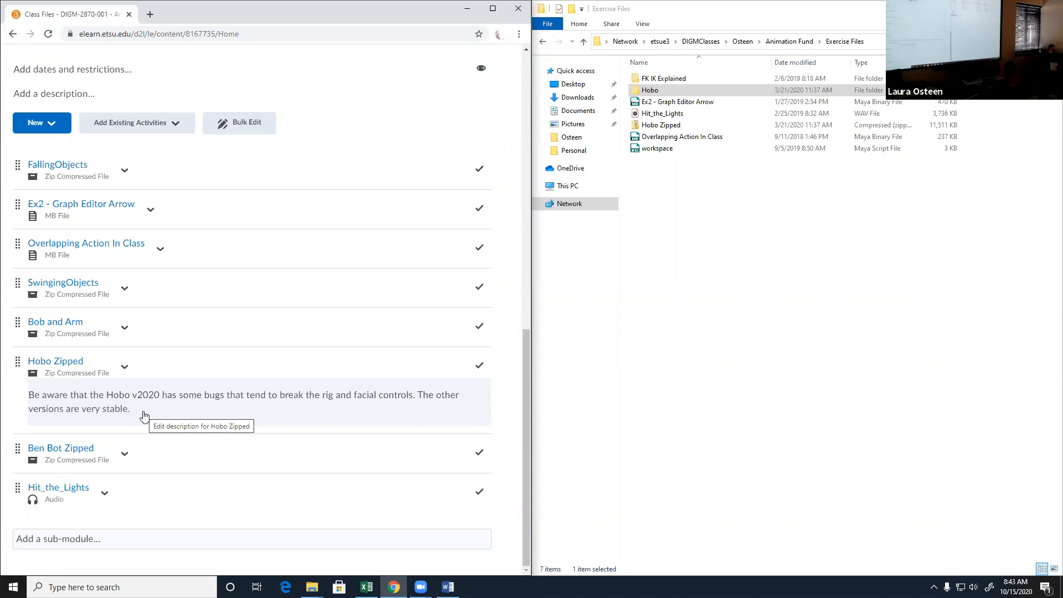
Launch Maya 2020 and close the course browser window and the Exercise Files folder window
{"action": "key", "text": "super"}
{"action": "type", "text": "maya"}
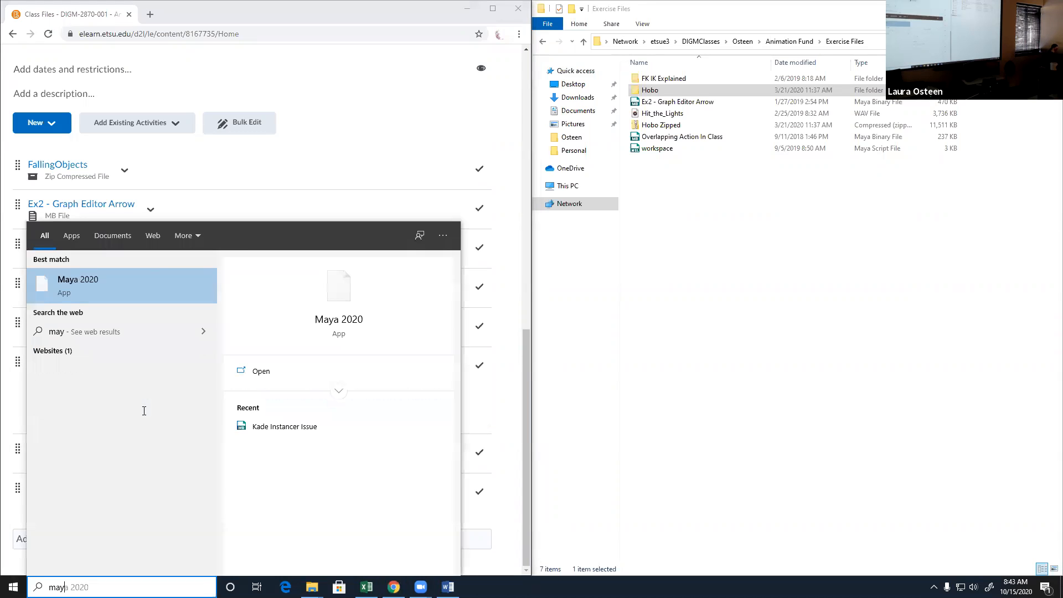
{"action": "key", "text": "Return"}
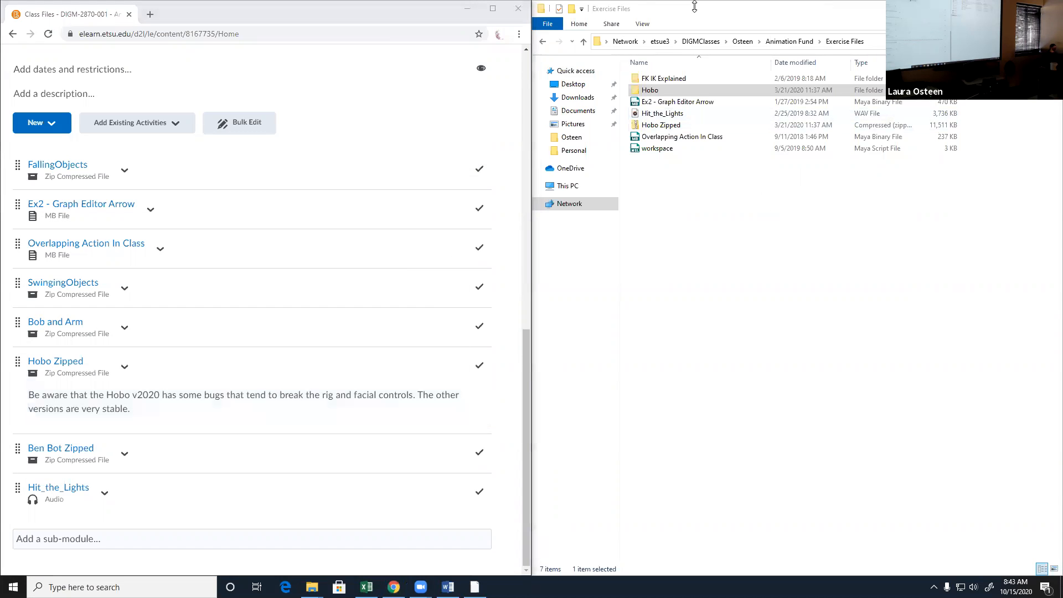
{"action": "left_click", "coordinate": [517, 9]}
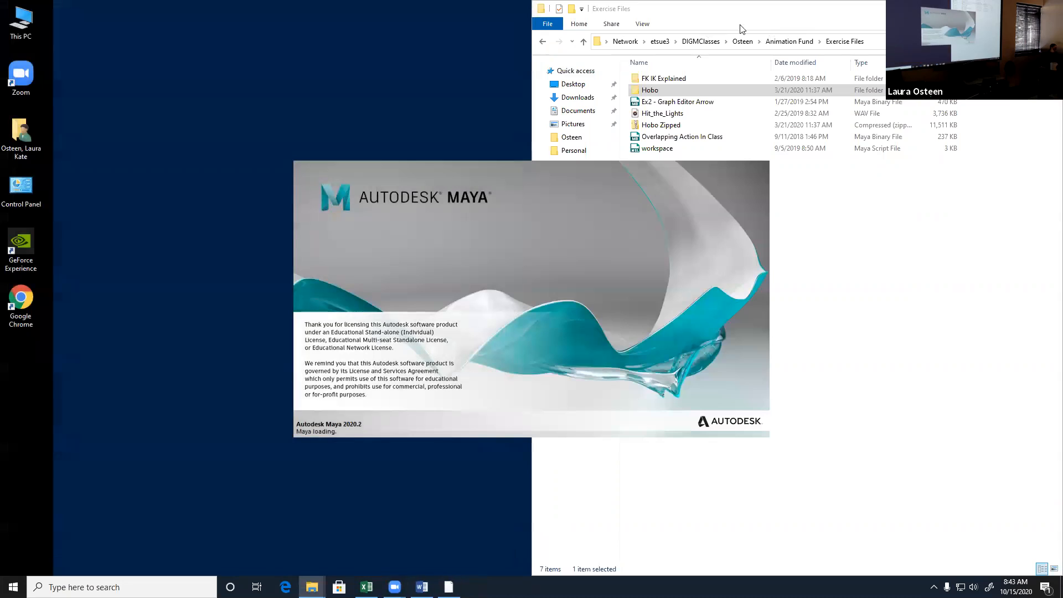
{"action": "left_click", "coordinate": [732, 34]}
{"action": "left_click", "coordinate": [1049, 8]}
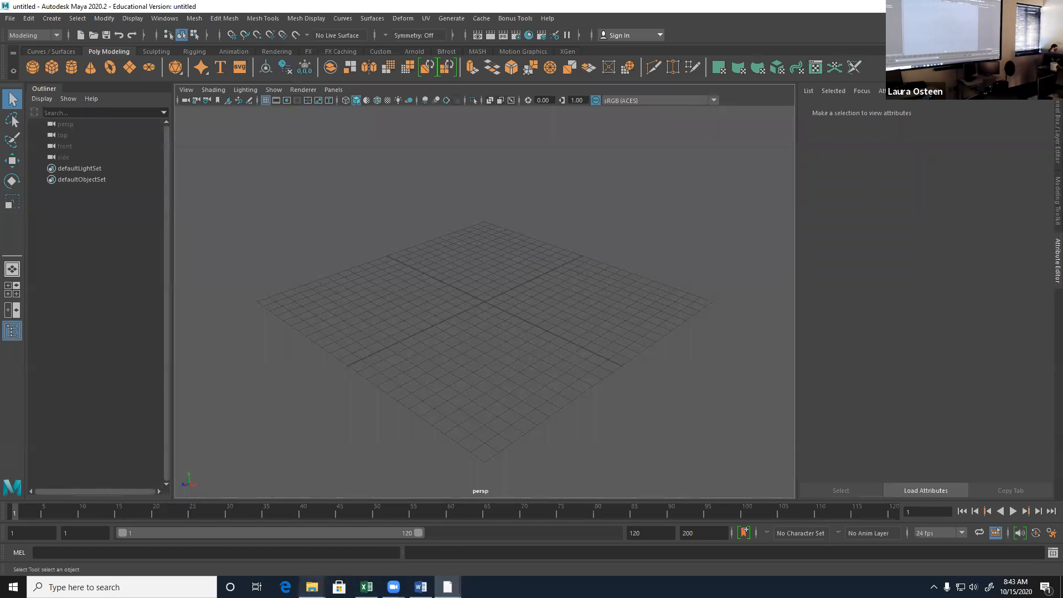
Switch to the Hobo folder in File Explorer, select the hobo_interacts scene file and minimize the folder window
{"action": "mouse_move", "coordinate": [312, 585]}
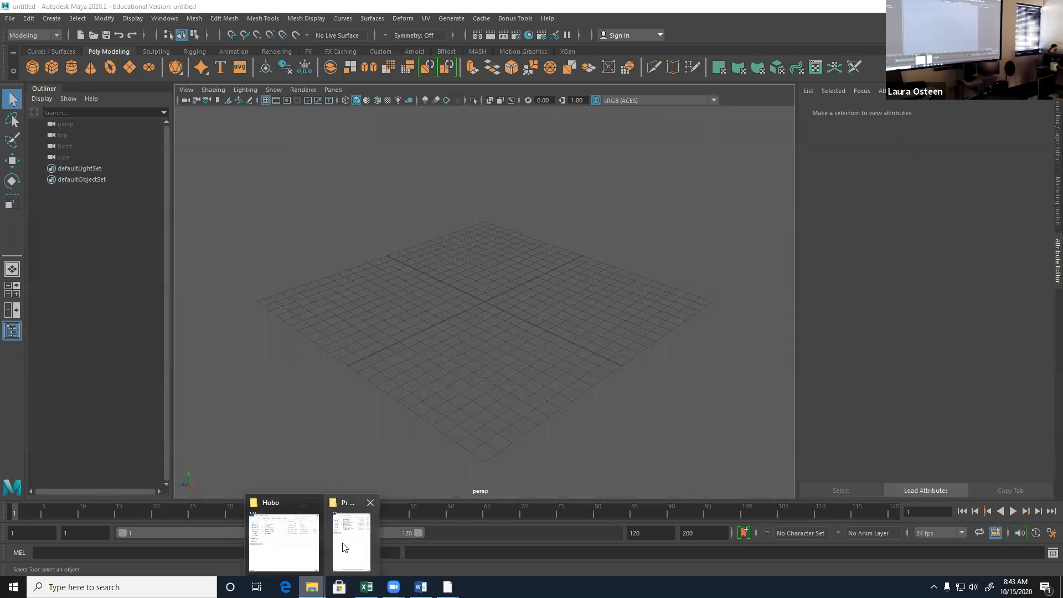
{"action": "left_click", "coordinate": [313, 545]}
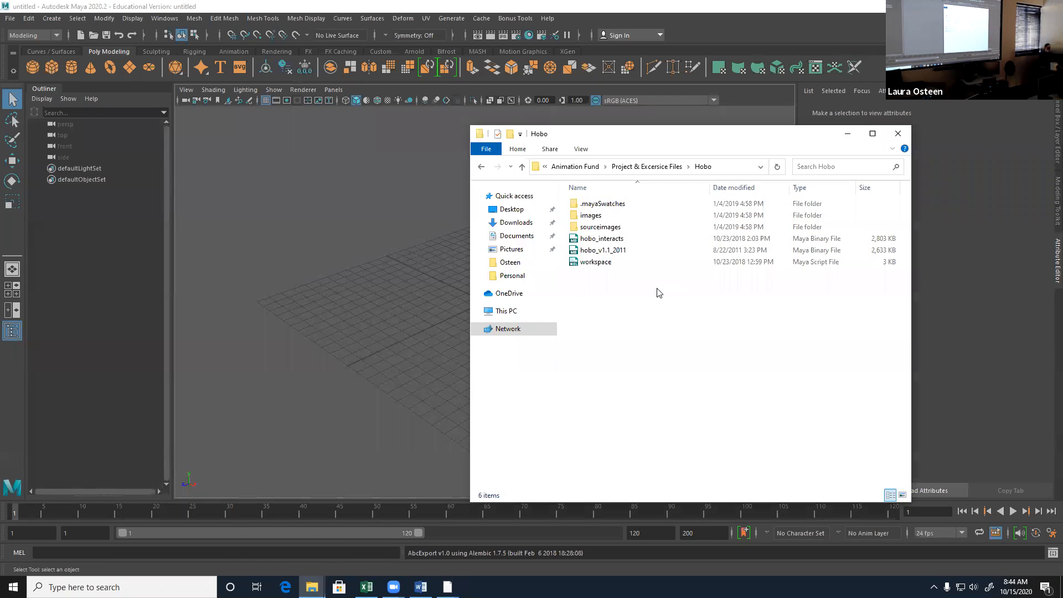
{"action": "left_click", "coordinate": [653, 249]}
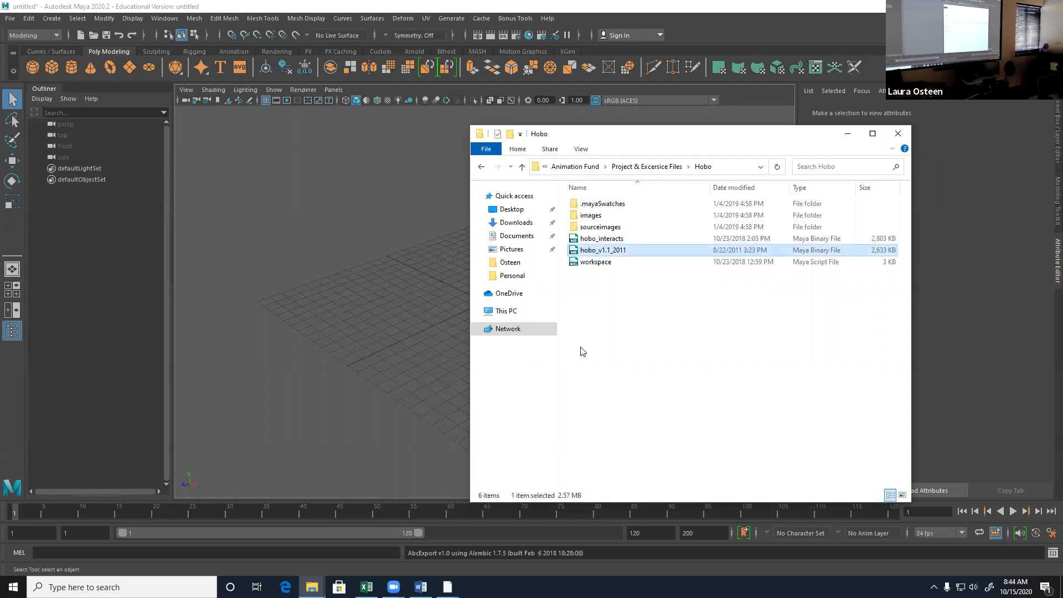
{"action": "left_click", "coordinate": [602, 244]}
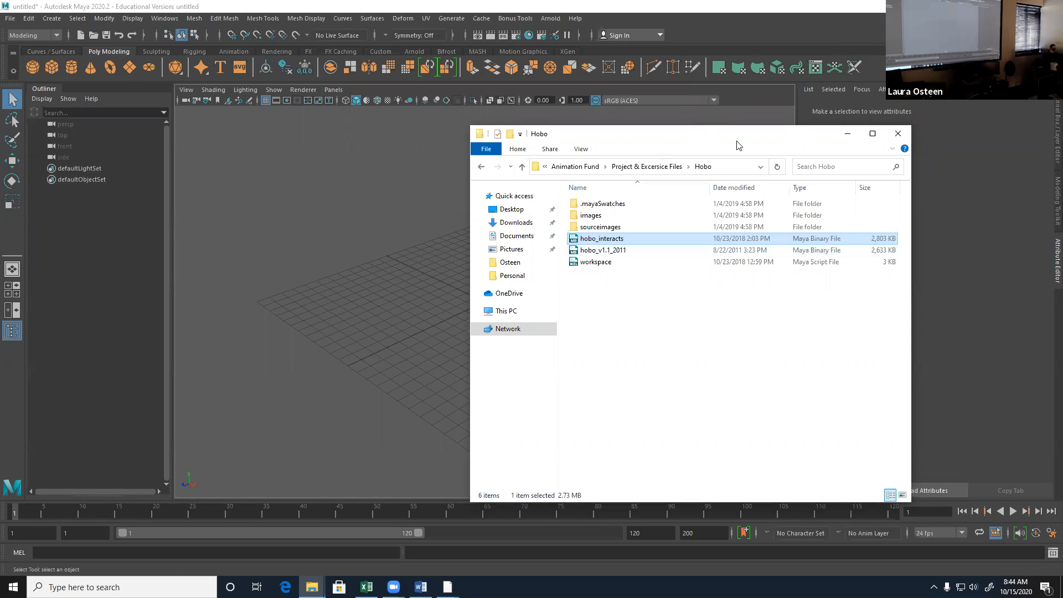
{"action": "left_click", "coordinate": [847, 133]}
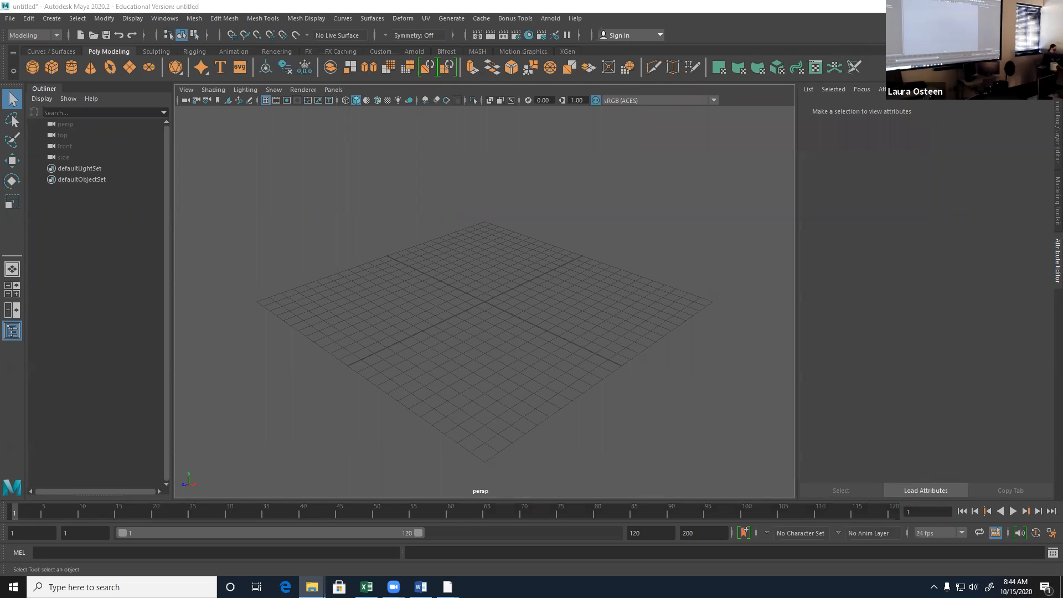
Set the Maya project to the Hobo folder inside Animation Fund\Project & Excersice Files on the \\etsue3\DIGMFaculty share
{"action": "left_click", "coordinate": [6, 19]}
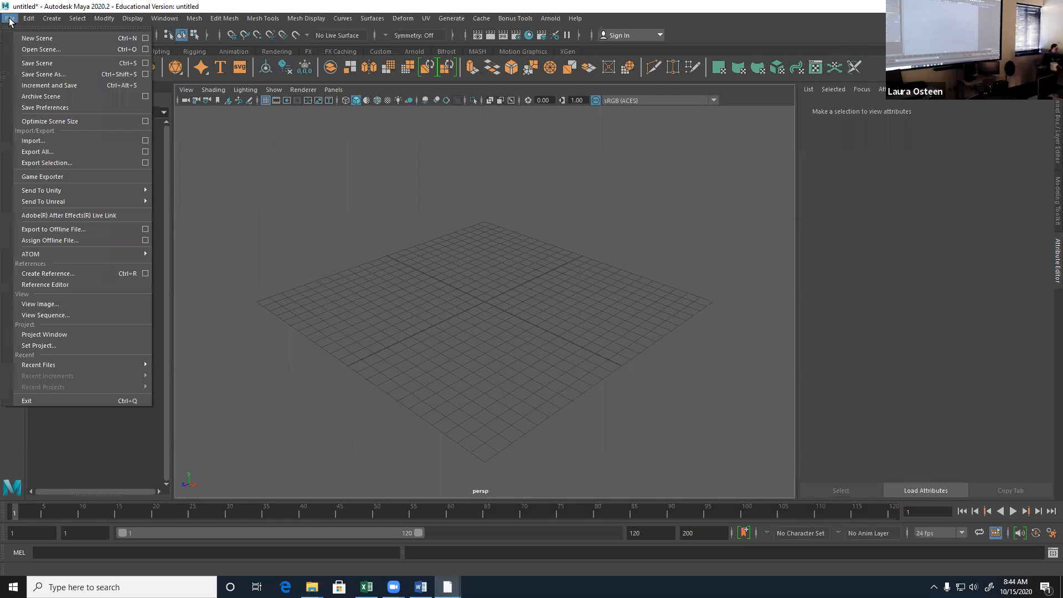
{"action": "left_click", "coordinate": [20, 346]}
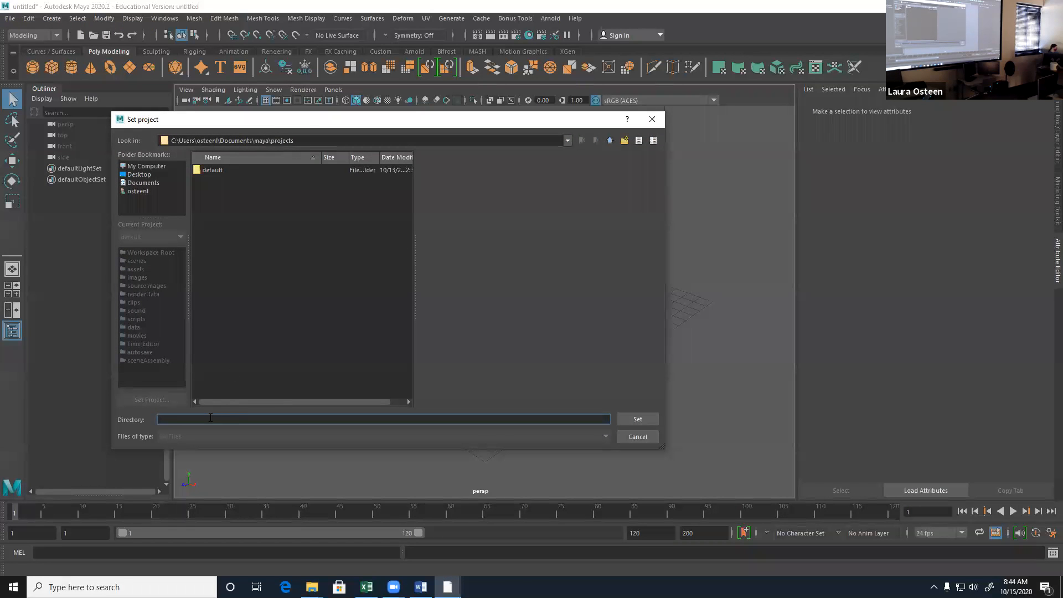
{"action": "type", "text": "\\\\etsue3\\DIGMFaculty\\Osteen\\Animation Fund\\Project & Excersice Files\\Hobo"}
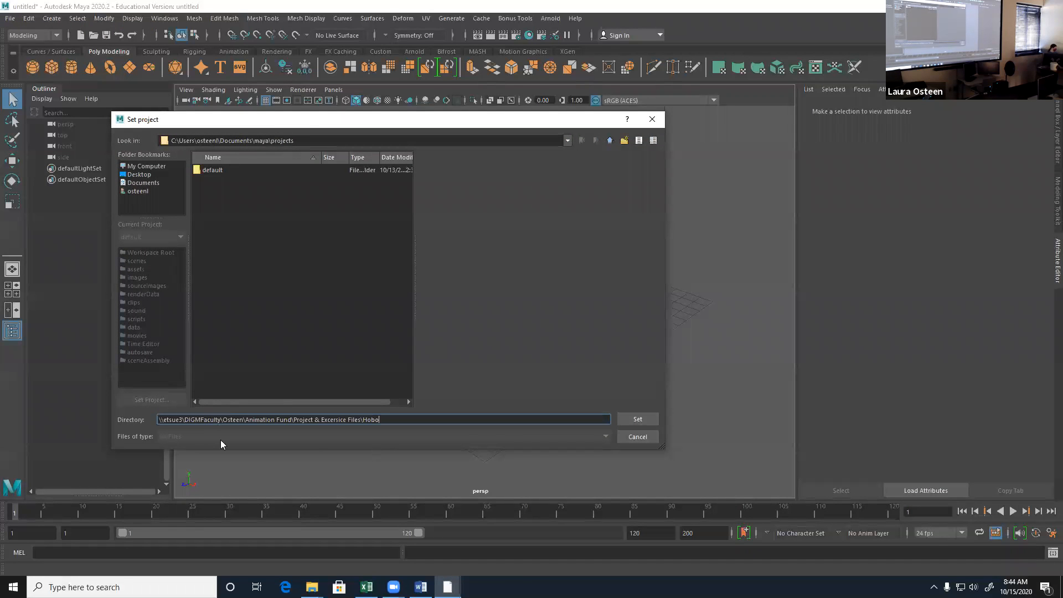
{"action": "left_click", "coordinate": [635, 419]}
Open hobo_interacts.mb from the Hobo project folder, discarding the untitled scene and dismissing the loading notices
{"action": "left_click", "coordinate": [9, 19]}
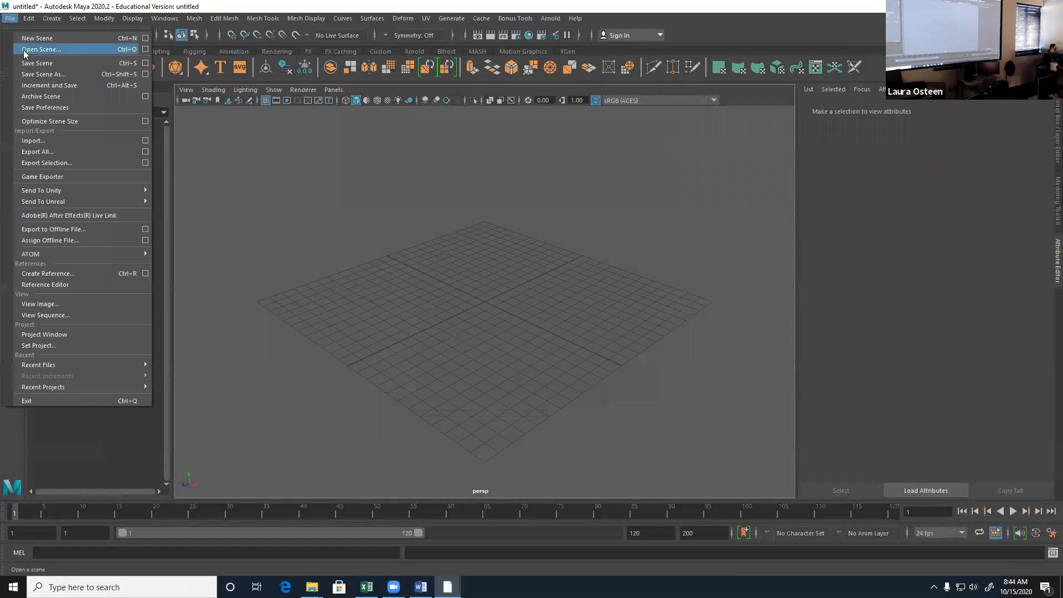
{"action": "left_click", "coordinate": [41, 50]}
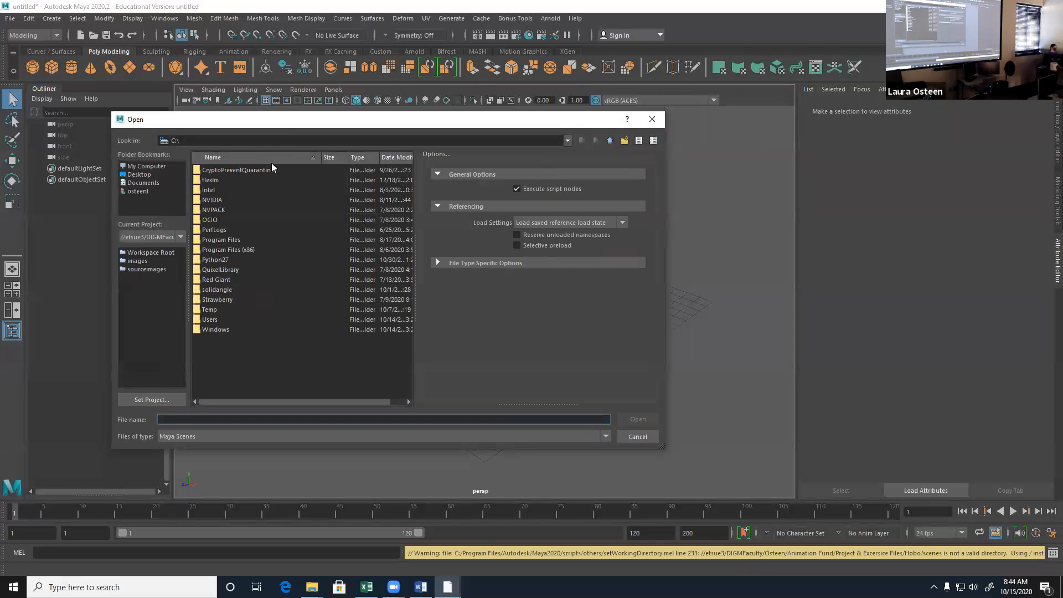
{"action": "type", "text": "\\\\etsue3\\DIGMFaculty\\Osteen\\Animation Fund\\Project & Excersice Files\\Hobo"}
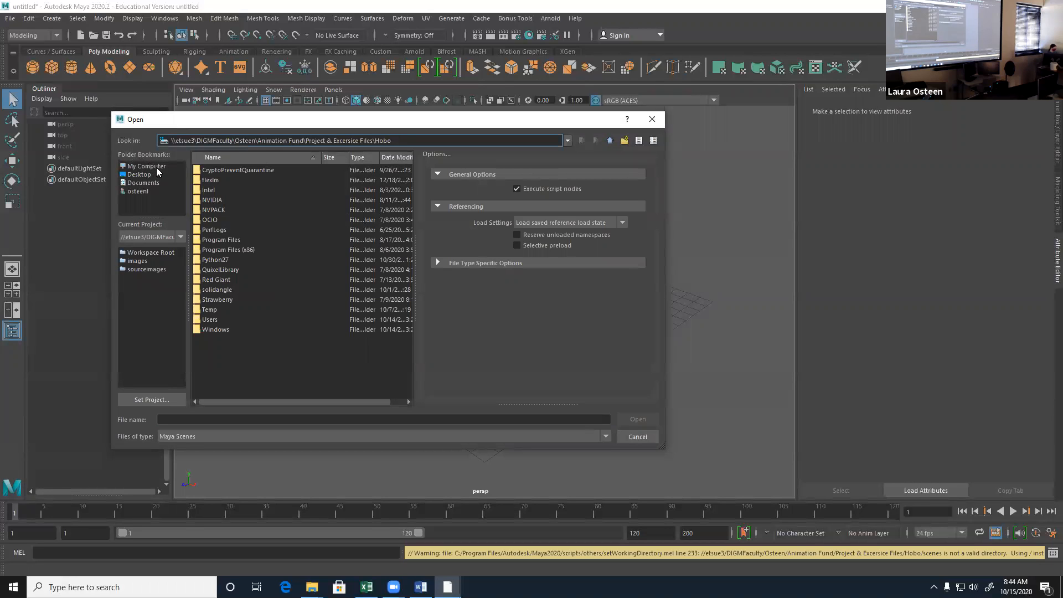
{"action": "key", "text": "Return"}
{"action": "left_click", "coordinate": [232, 200]}
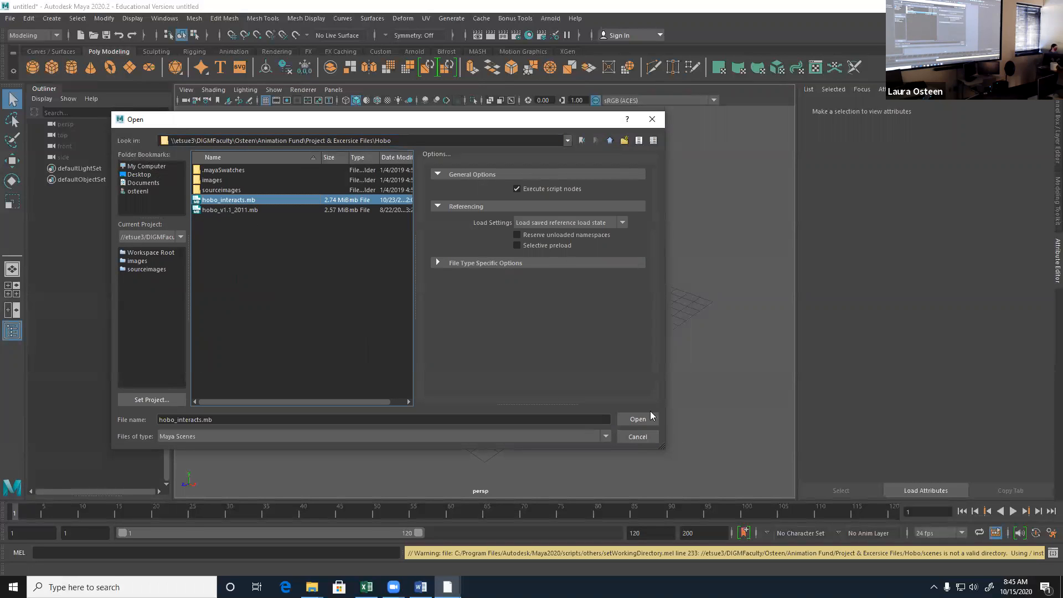
{"action": "left_click", "coordinate": [635, 420]}
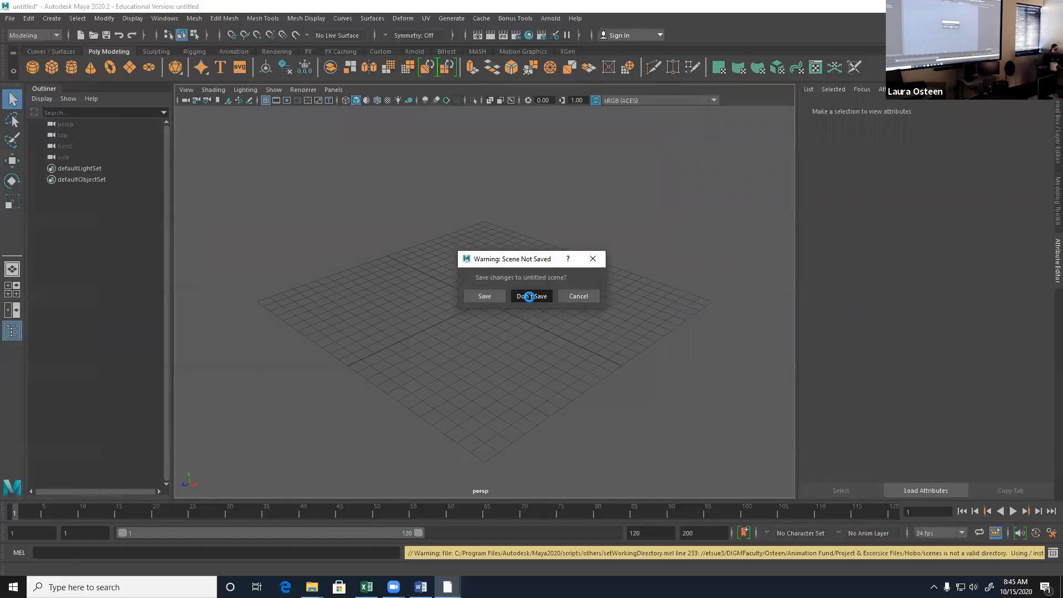
{"action": "left_click", "coordinate": [529, 296]}
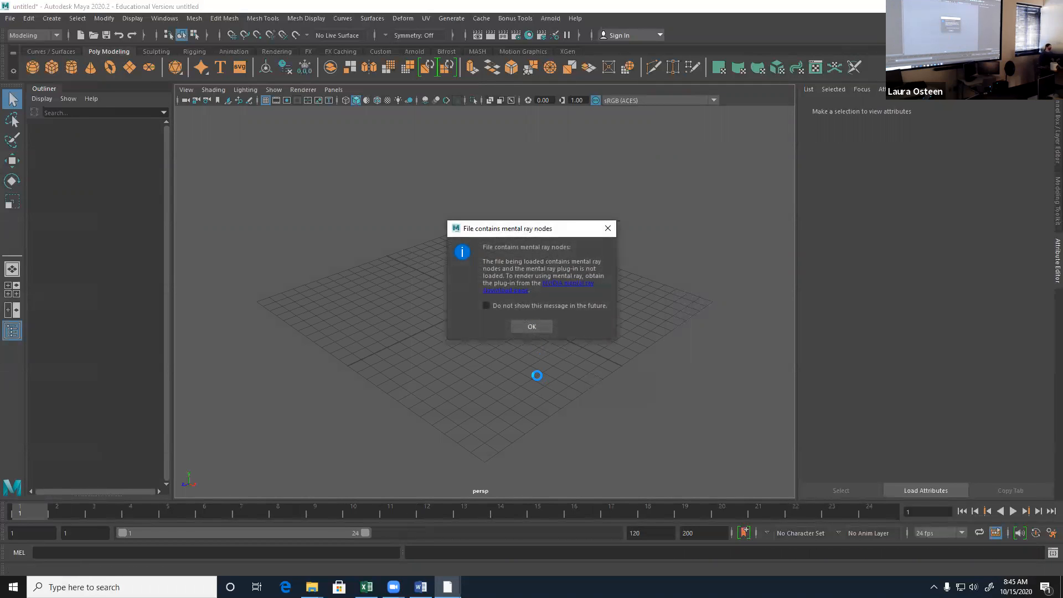
{"action": "left_click", "coordinate": [534, 328]}
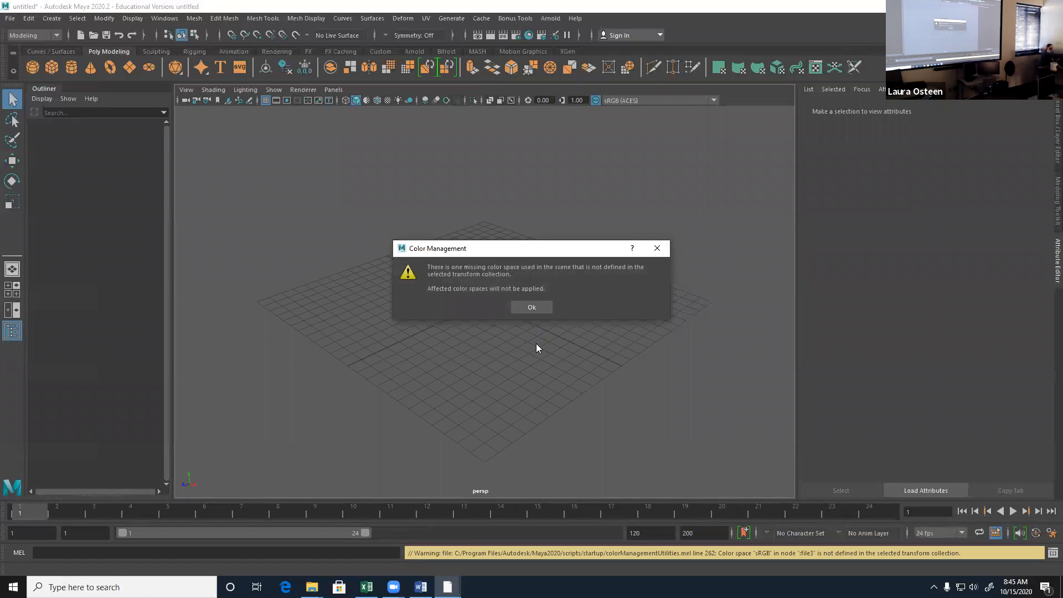
{"action": "left_click", "coordinate": [535, 308]}
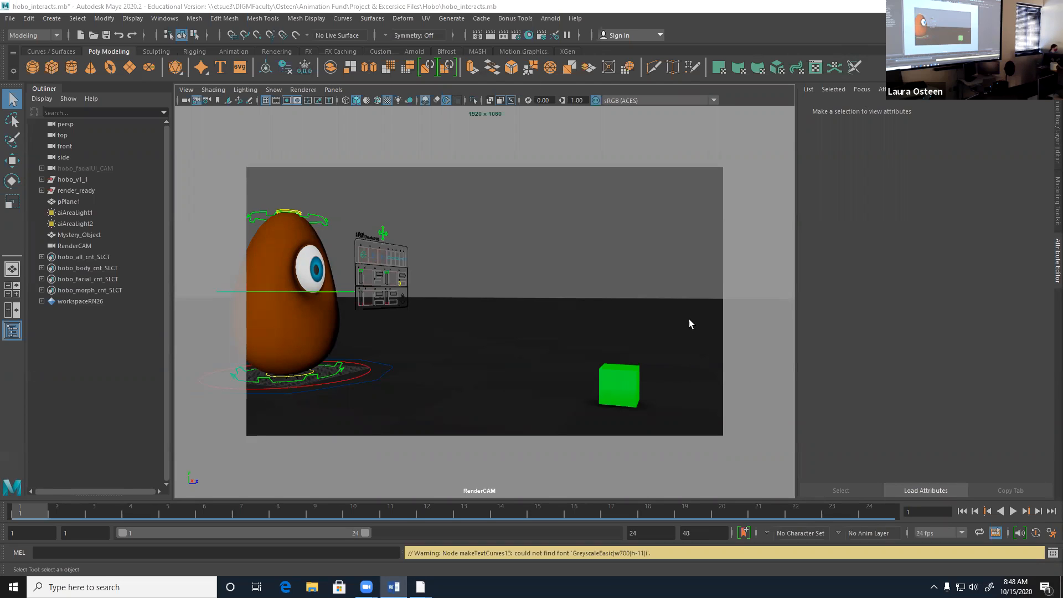
Switch the viewport from the RenderCAM camera to the persp camera
{"action": "left_click", "coordinate": [339, 90]}
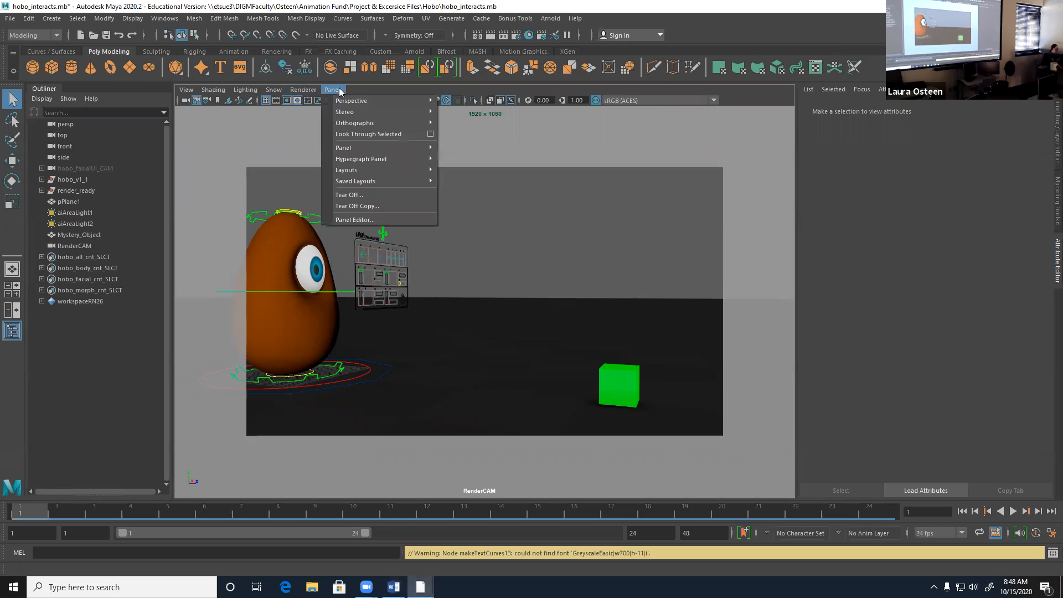
{"action": "mouse_move", "coordinate": [387, 100]}
{"action": "left_click", "coordinate": [486, 122]}
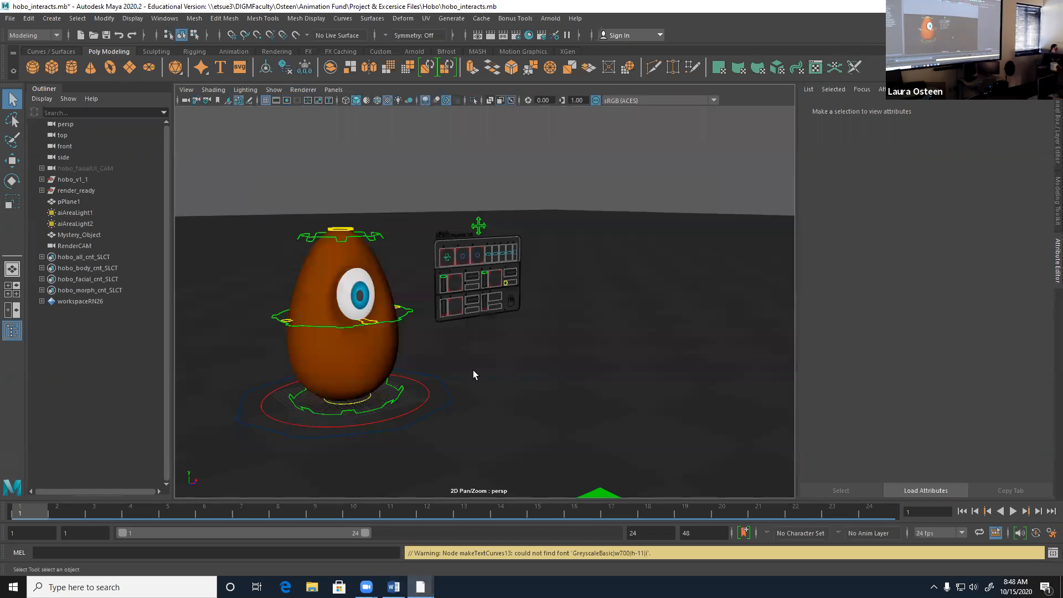
Try moving the green control at the top of the Hobo character, and undo the move
{"action": "left_click_drag", "start_coordinate": [355, 415], "coordinate": [316, 403], "text": "alt"}
{"action": "right_click_drag", "start_coordinate": [316, 372], "coordinate": [343, 381], "text": "alt"}
{"action": "middle_click_drag", "start_coordinate": [343, 382], "coordinate": [552, 360], "text": "alt"}
{"action": "left_click", "coordinate": [403, 153]}
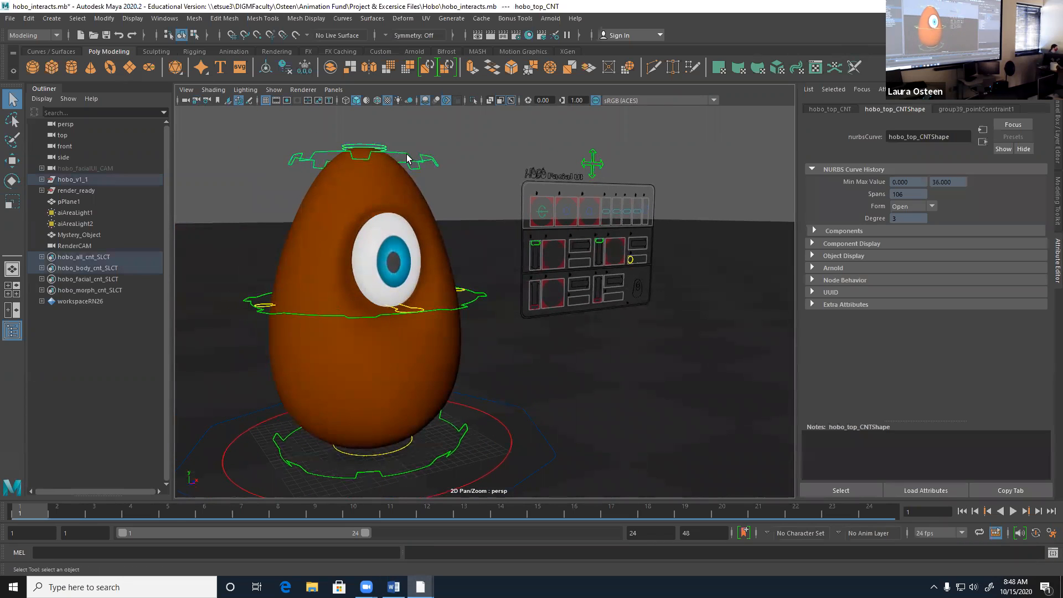
{"action": "key", "text": "w"}
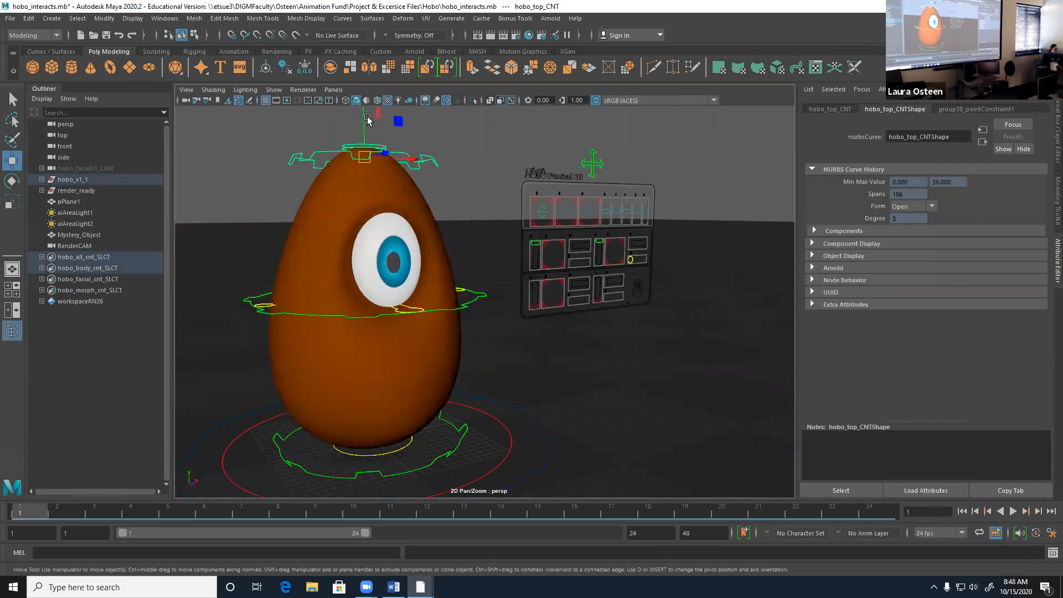
{"action": "left_click_drag", "start_coordinate": [363, 126], "coordinate": [391, 183]}
{"action": "key", "text": "ctrl+z"}
Try moving the Hobo character's middle control ring, and undo the move
{"action": "left_click_drag", "start_coordinate": [533, 388], "coordinate": [423, 367], "text": "alt"}
{"action": "left_click", "coordinate": [416, 356]}
{"action": "left_click_drag", "start_coordinate": [410, 320], "coordinate": [492, 363]}
{"action": "key", "text": "ctrl+z"}
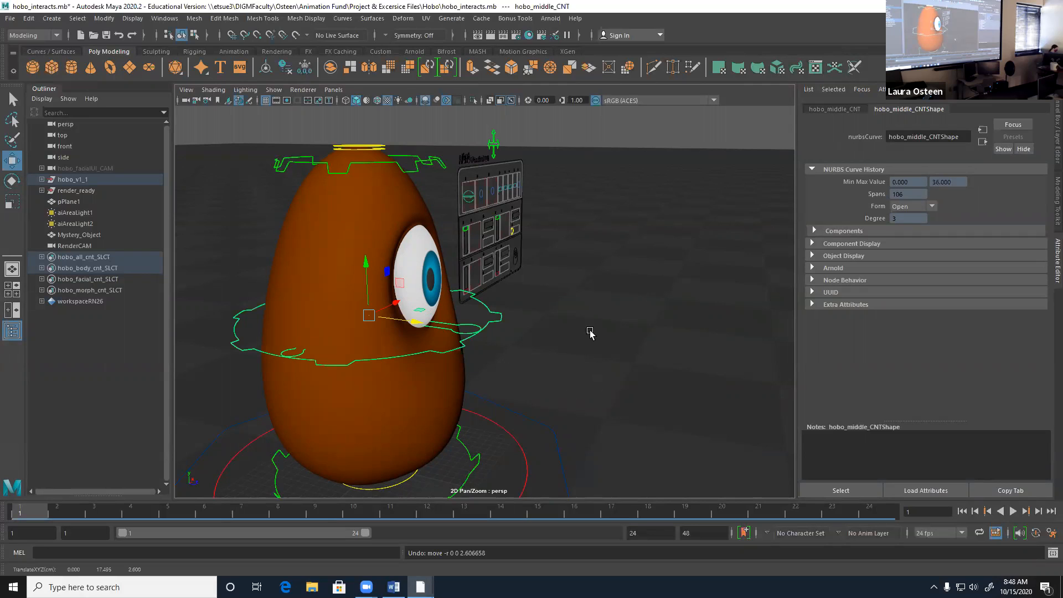
Switch the viewport from the persp camera to RenderCAM to view the shot framing
{"action": "left_click_drag", "start_coordinate": [540, 356], "coordinate": [495, 346], "text": "alt"}
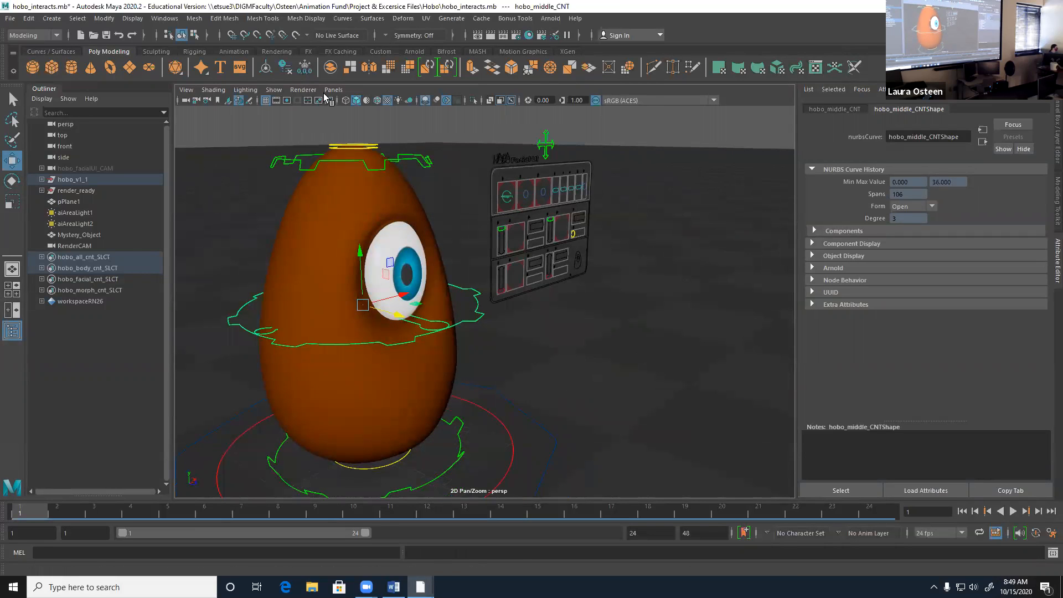
{"action": "left_click", "coordinate": [333, 89]}
{"action": "mouse_move", "coordinate": [345, 102]}
{"action": "left_click", "coordinate": [467, 101]}
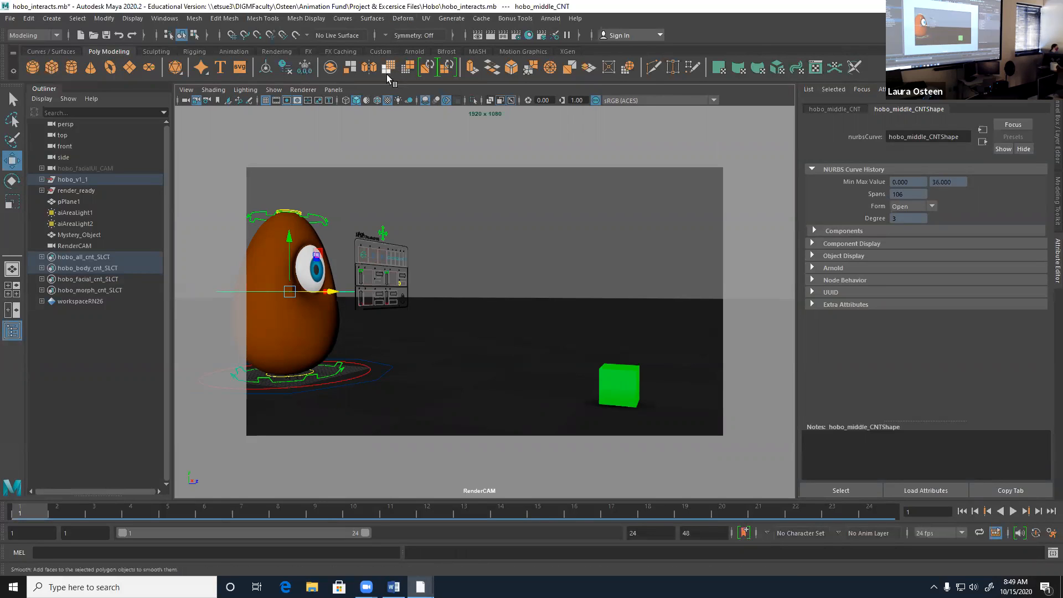
Look through the hobo_facialUI_CAM camera and select the global eye control on the Facial UI board
{"action": "left_click", "coordinate": [343, 91]}
{"action": "mouse_move", "coordinate": [354, 100]}
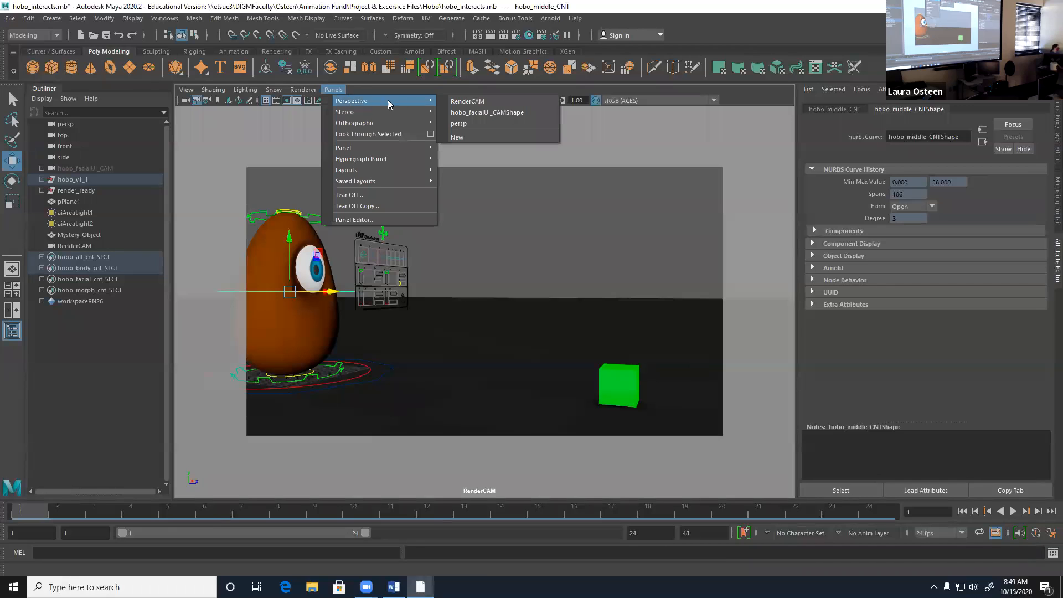
{"action": "left_click", "coordinate": [518, 112]}
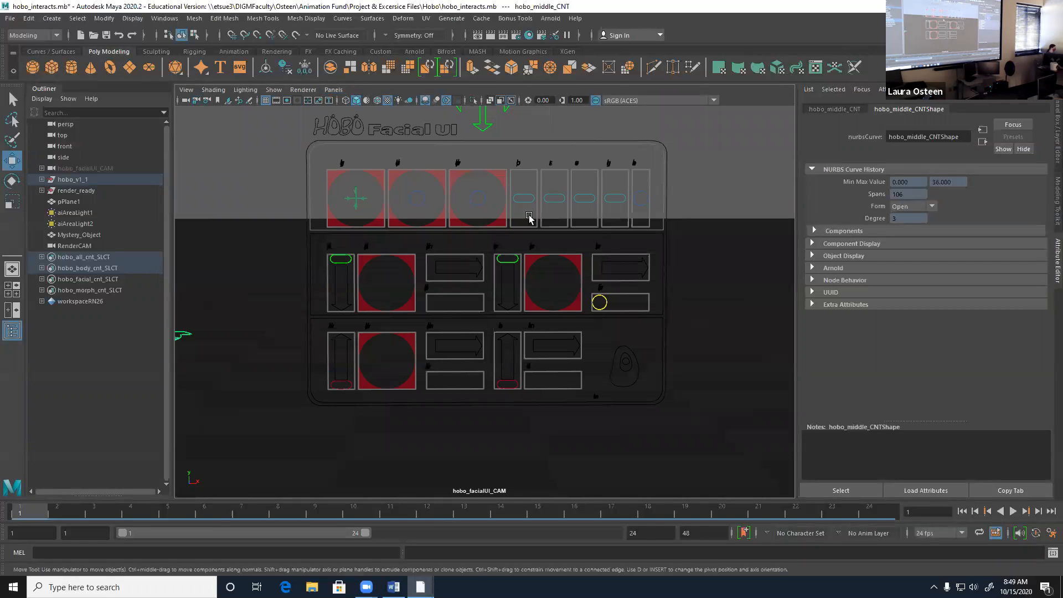
{"action": "left_click", "coordinate": [355, 198]}
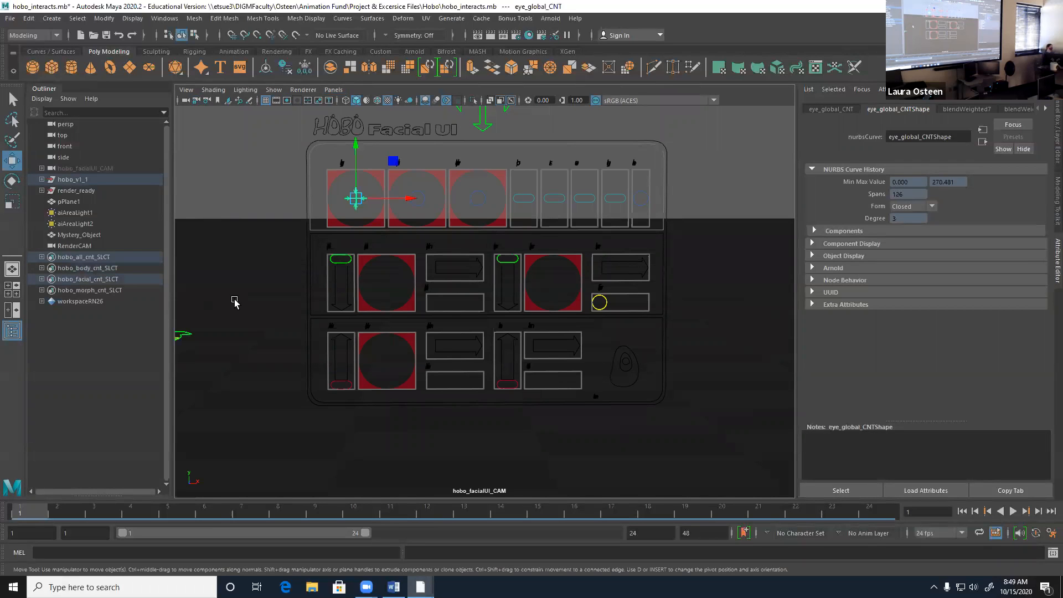
Change the viewport layout to Two Panes Side by Side, with the facial UI next to the persp view
{"action": "left_click", "coordinate": [338, 90]}
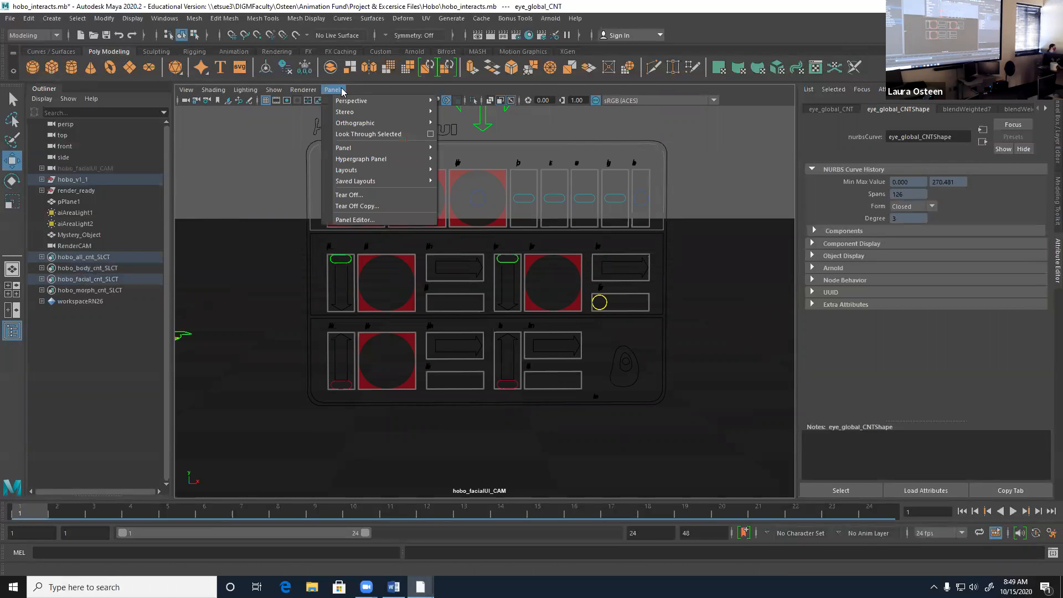
{"action": "mouse_move", "coordinate": [365, 176]}
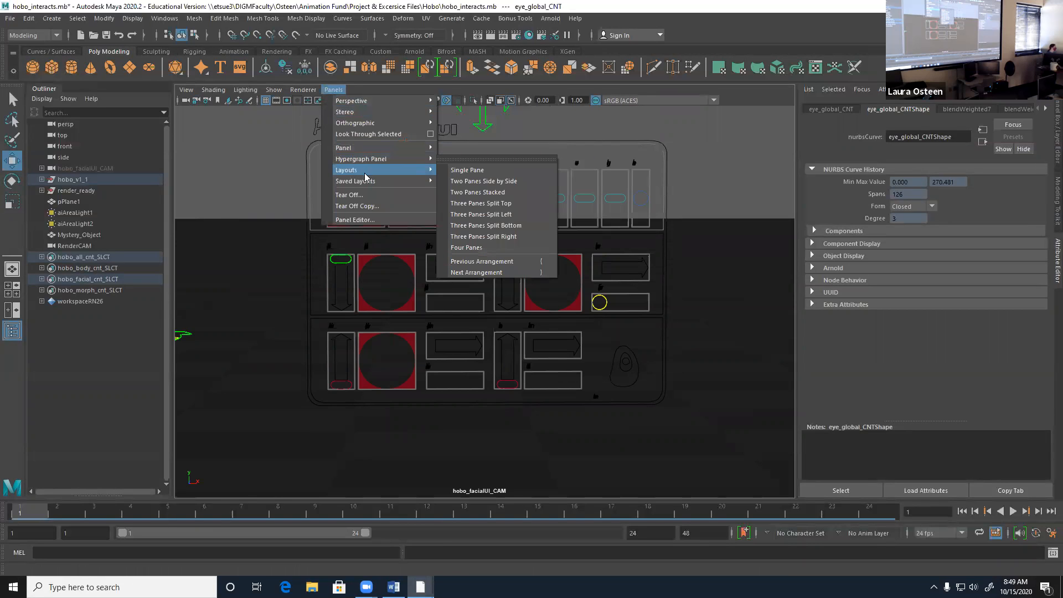
{"action": "left_click", "coordinate": [502, 183]}
{"action": "key", "text": "space"}
{"action": "left_click_drag", "start_coordinate": [629, 232], "coordinate": [629, 215]}
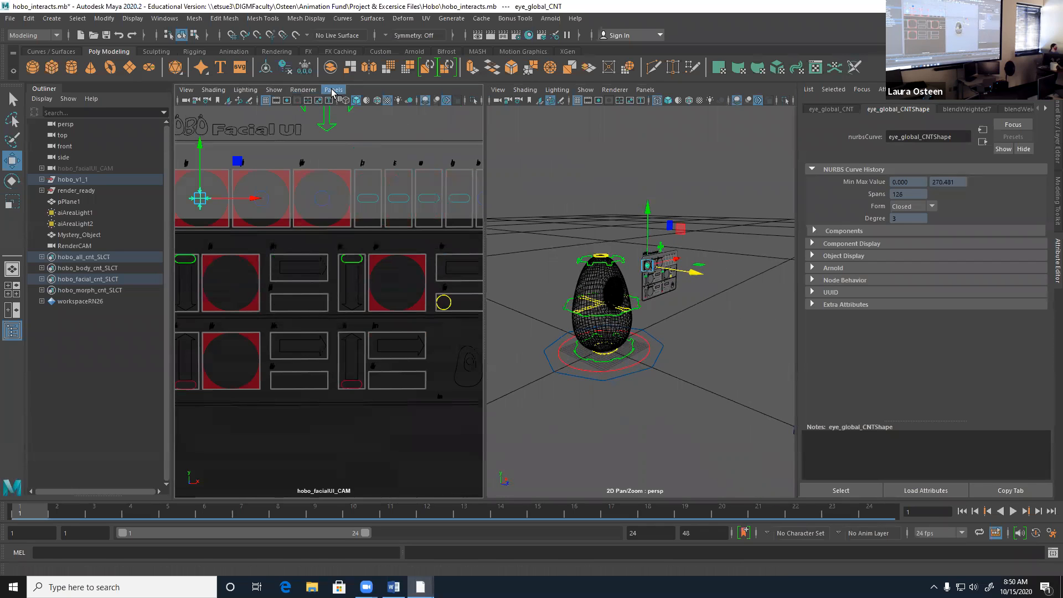
Show RenderCAM in the facial UI pane and give it more width, with the Outliner hidden
{"action": "left_click", "coordinate": [334, 89]}
{"action": "mouse_move", "coordinate": [390, 107]}
{"action": "left_click", "coordinate": [459, 106]}
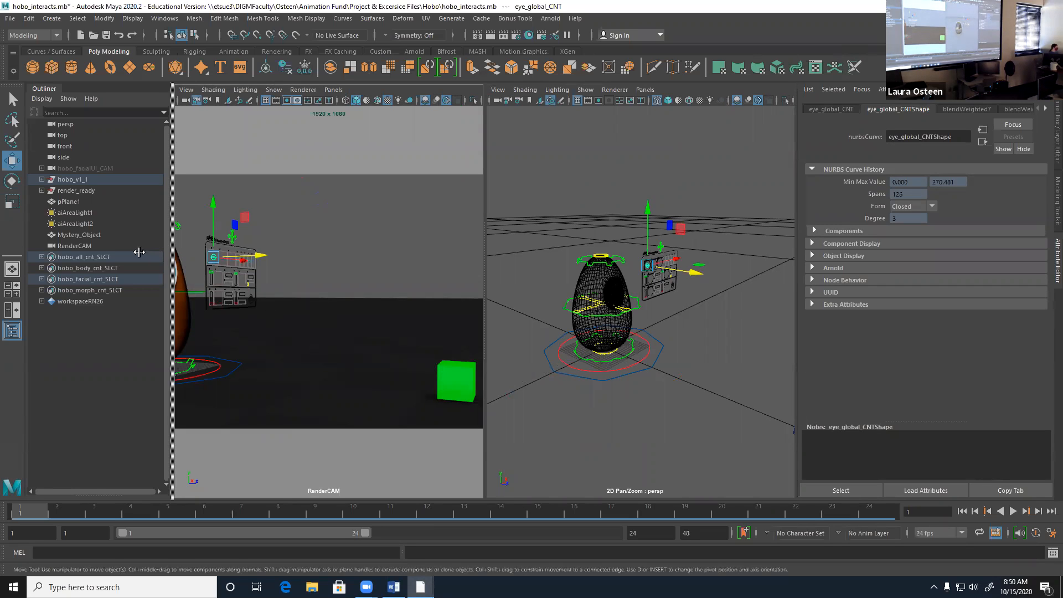
{"action": "left_click", "coordinate": [13, 331]}
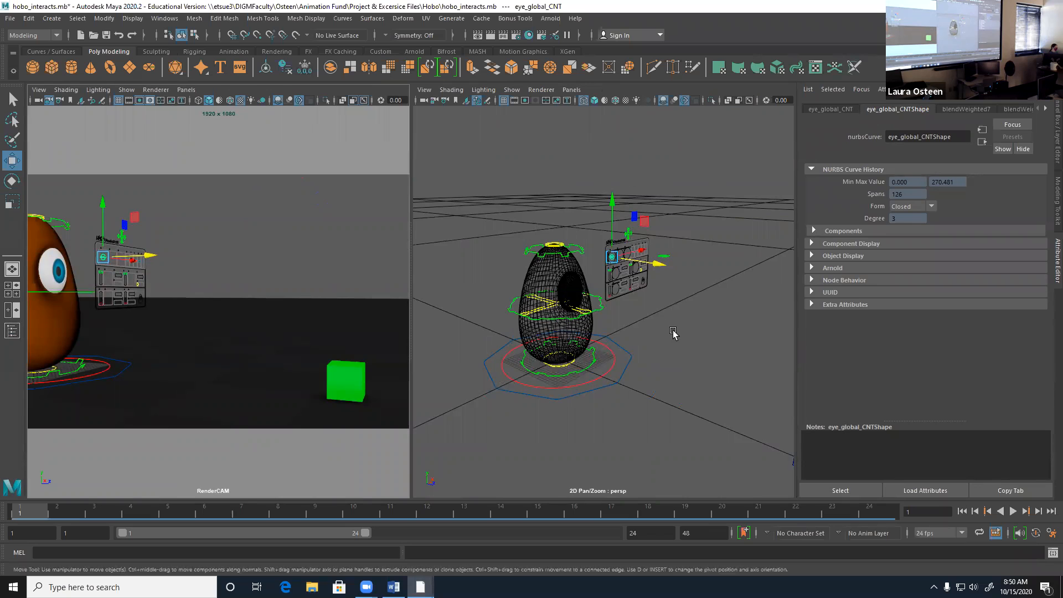
{"action": "left_click_drag", "start_coordinate": [411, 303], "coordinate": [501, 304]}
Display the persp pane smooth shaded with textures, framed closer on the Hobo character
{"action": "left_click_drag", "start_coordinate": [677, 367], "coordinate": [642, 354], "text": "alt"}
{"action": "left_click", "coordinate": [684, 101]}
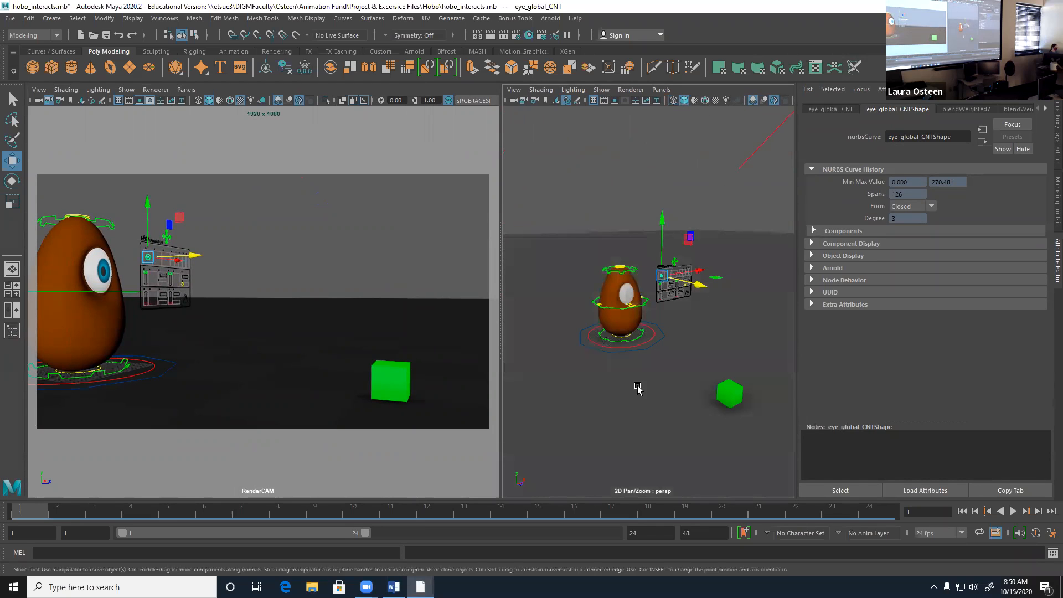
{"action": "left_click", "coordinate": [715, 100]}
{"action": "right_click_drag", "start_coordinate": [616, 360], "coordinate": [653, 388], "text": "alt"}
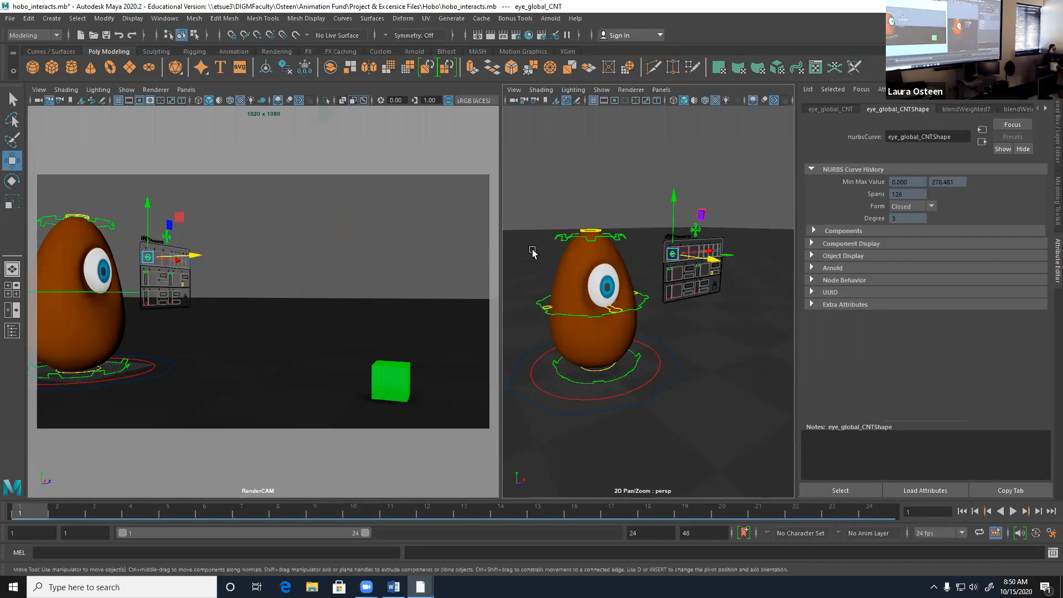
Open the Time Slider settings in the Preferences after reviewing the Undo and Animation categories
{"action": "left_click", "coordinate": [166, 18]}
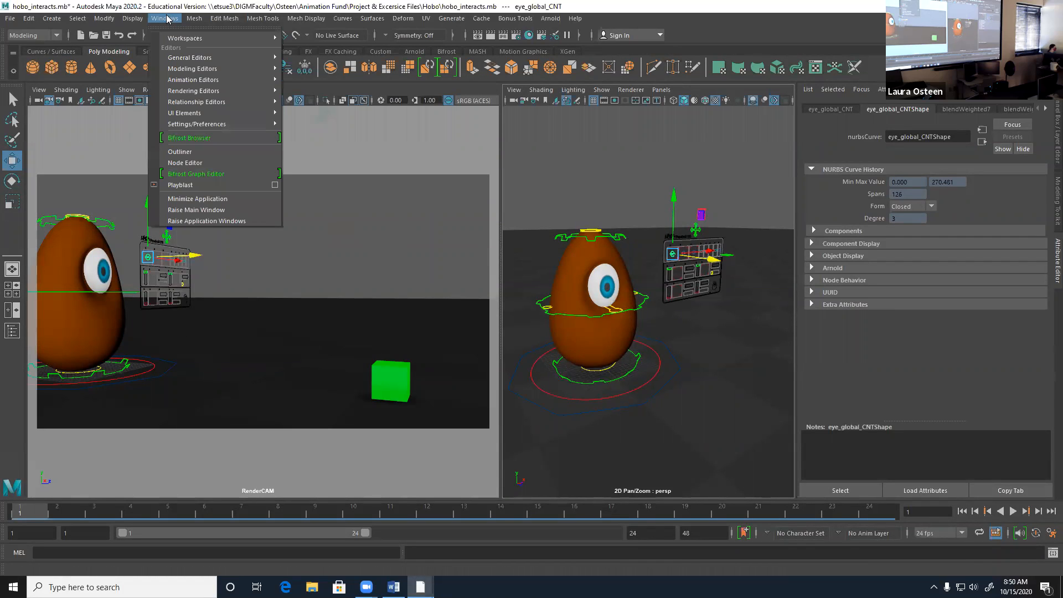
{"action": "mouse_move", "coordinate": [197, 125]}
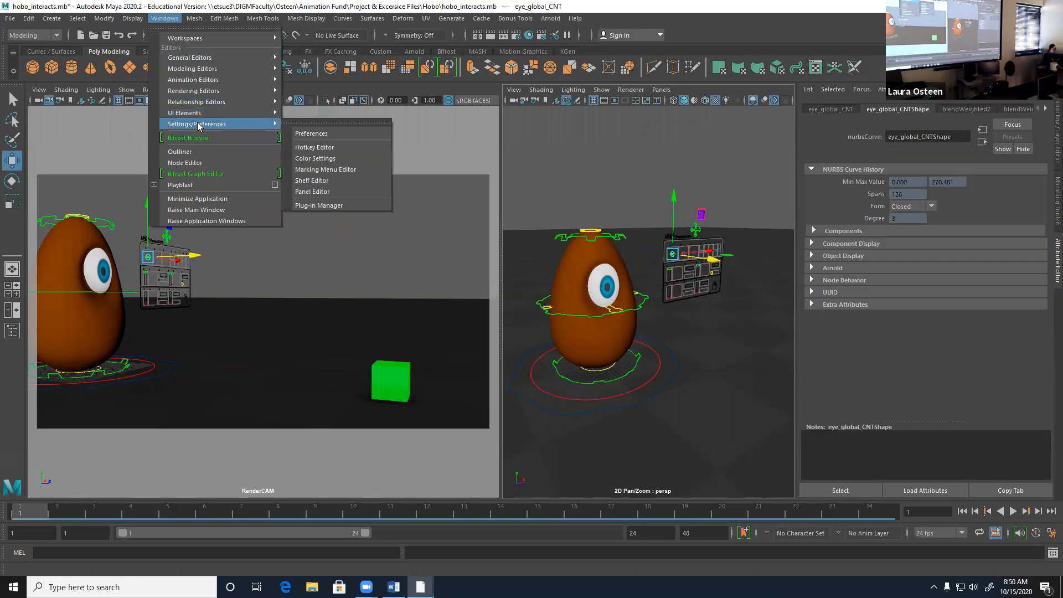
{"action": "left_click", "coordinate": [321, 136]}
{"action": "left_click_drag", "start_coordinate": [303, 130], "coordinate": [463, 40]}
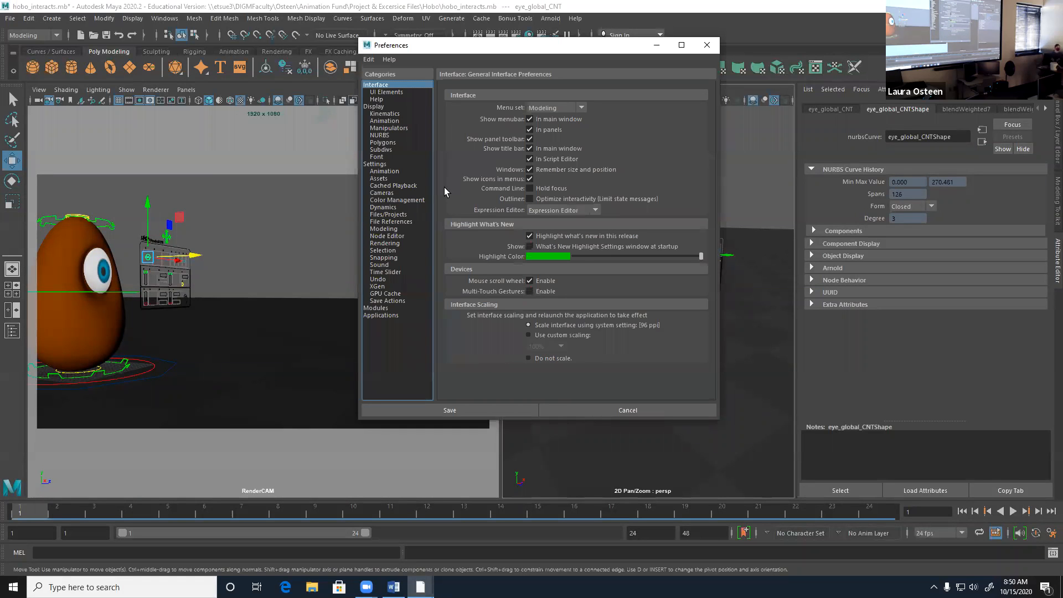
{"action": "left_click", "coordinate": [375, 279]}
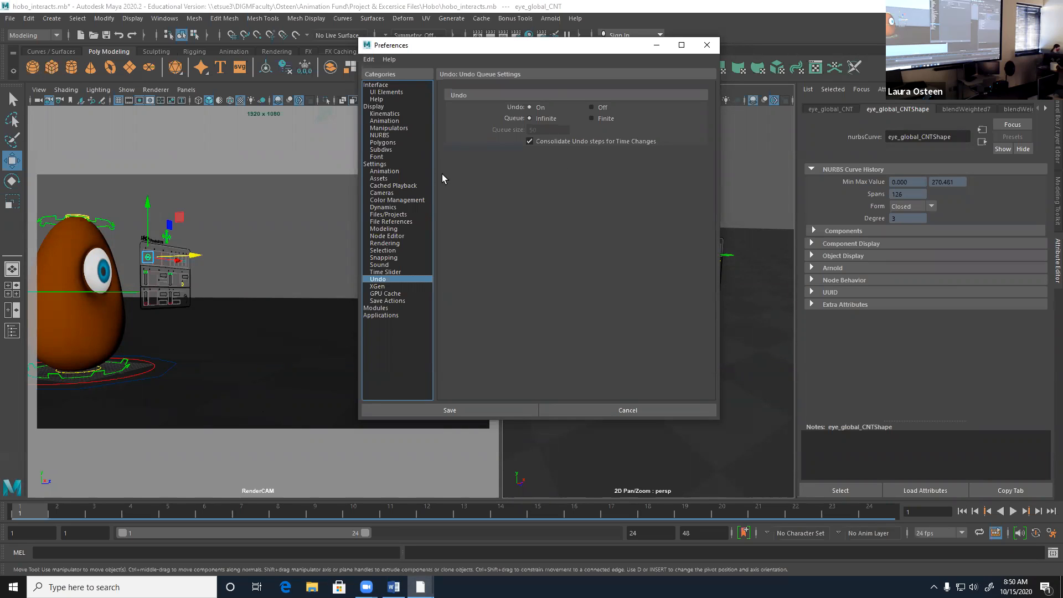
{"action": "left_click", "coordinate": [387, 172]}
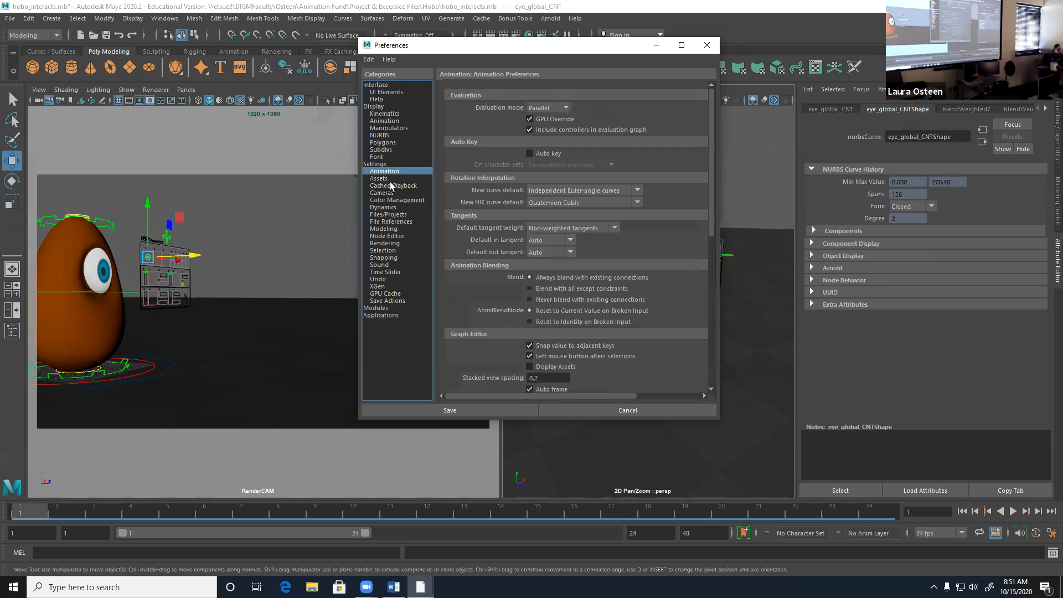
{"action": "left_click", "coordinate": [386, 271]}
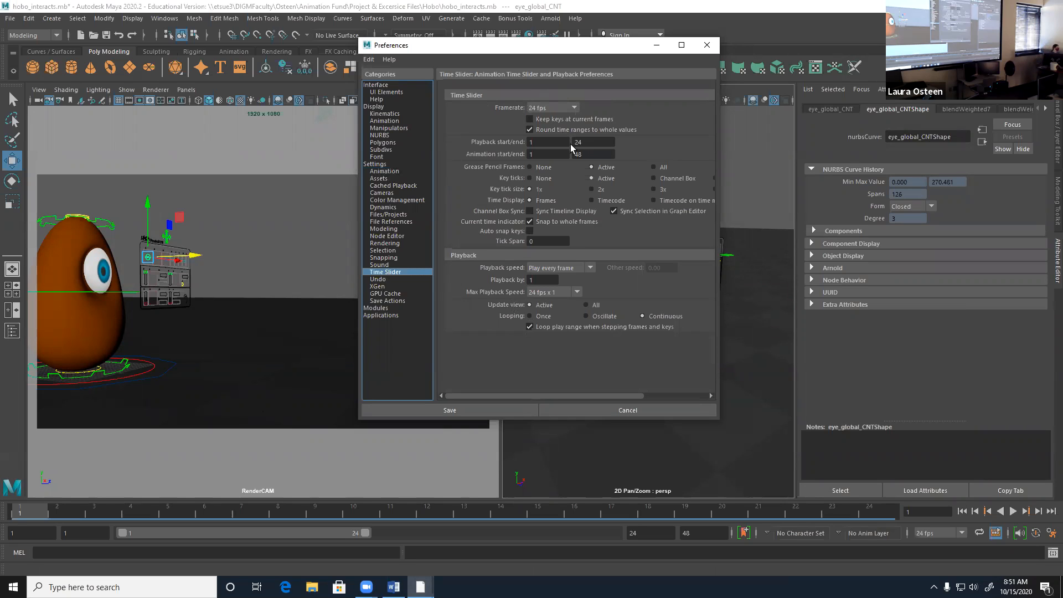
Try both timecode options for the Time Display setting and return it to Frames
{"action": "left_click", "coordinate": [544, 141]}
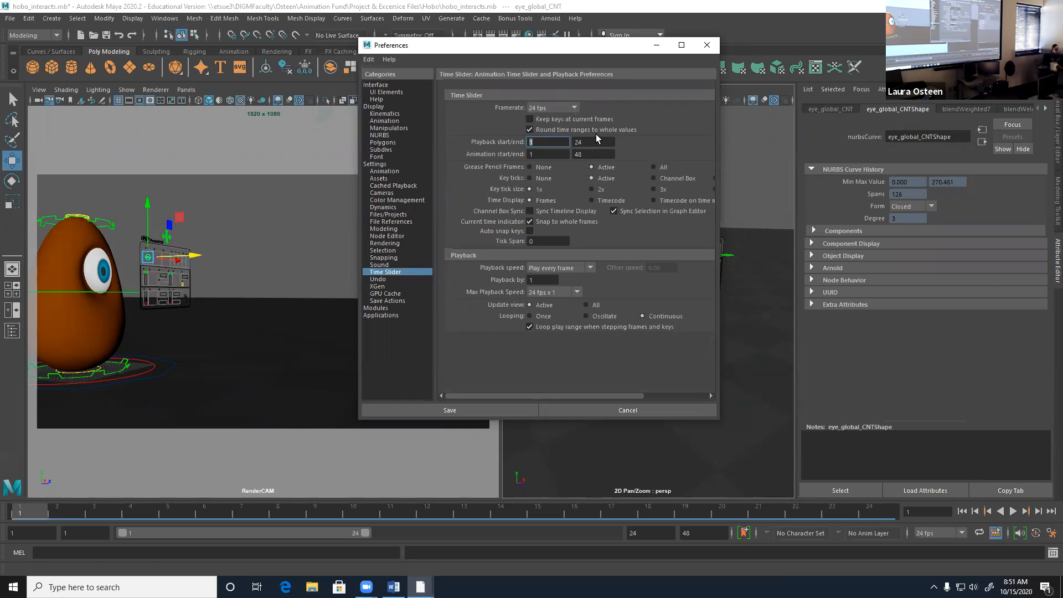
{"action": "key", "text": "Tab"}
{"action": "left_click", "coordinate": [612, 201]}
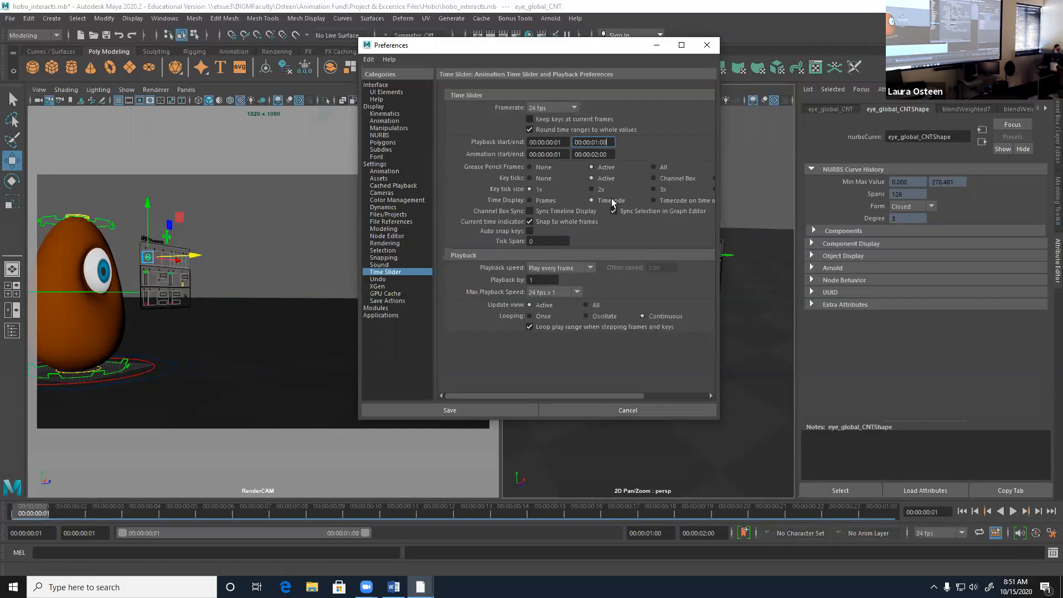
{"action": "left_click", "coordinate": [550, 201]}
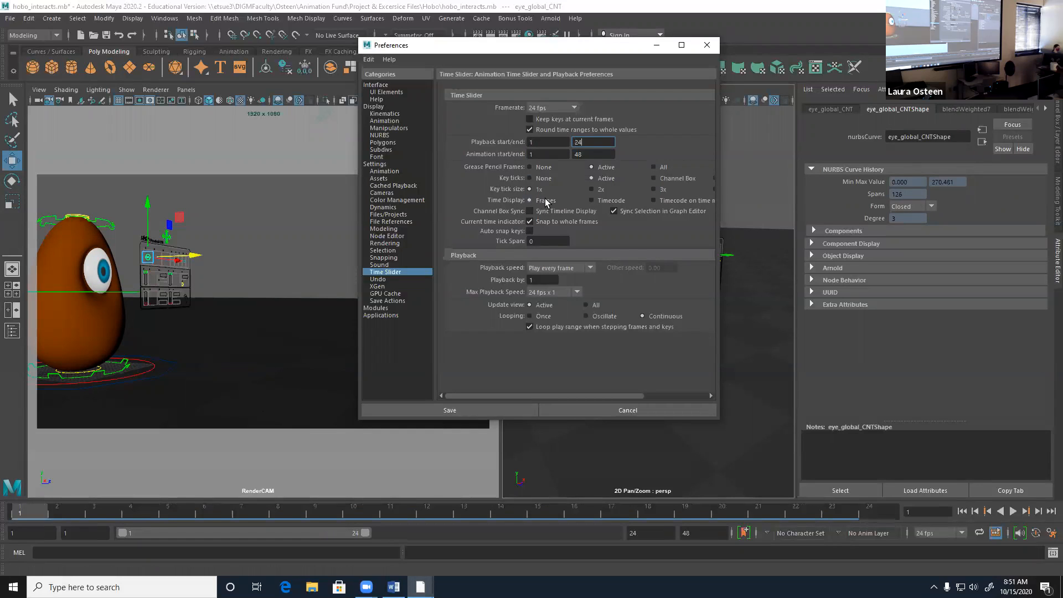
{"action": "left_click", "coordinate": [661, 203]}
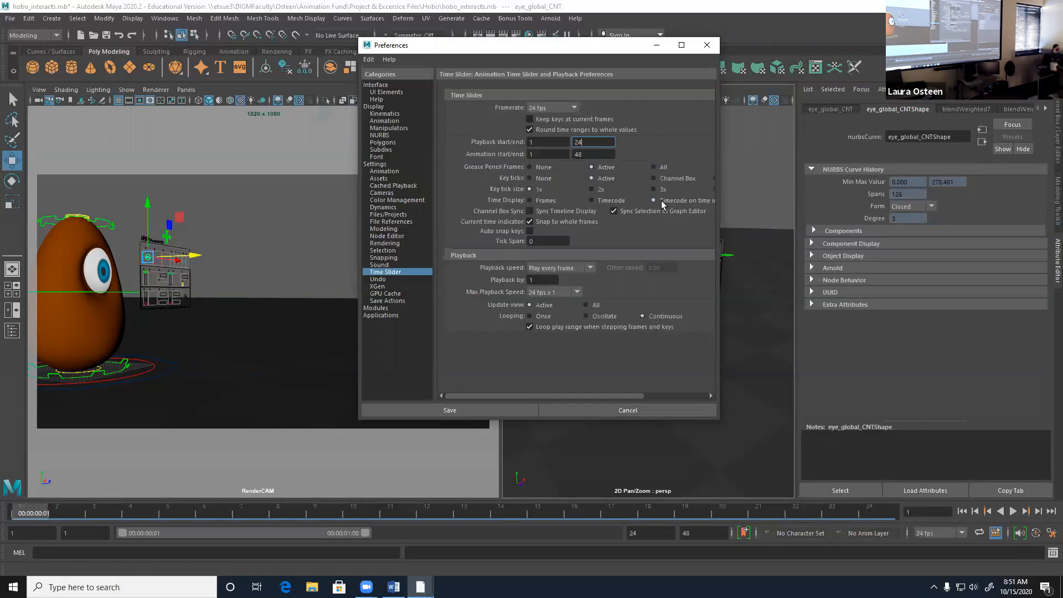
{"action": "left_click", "coordinate": [553, 201]}
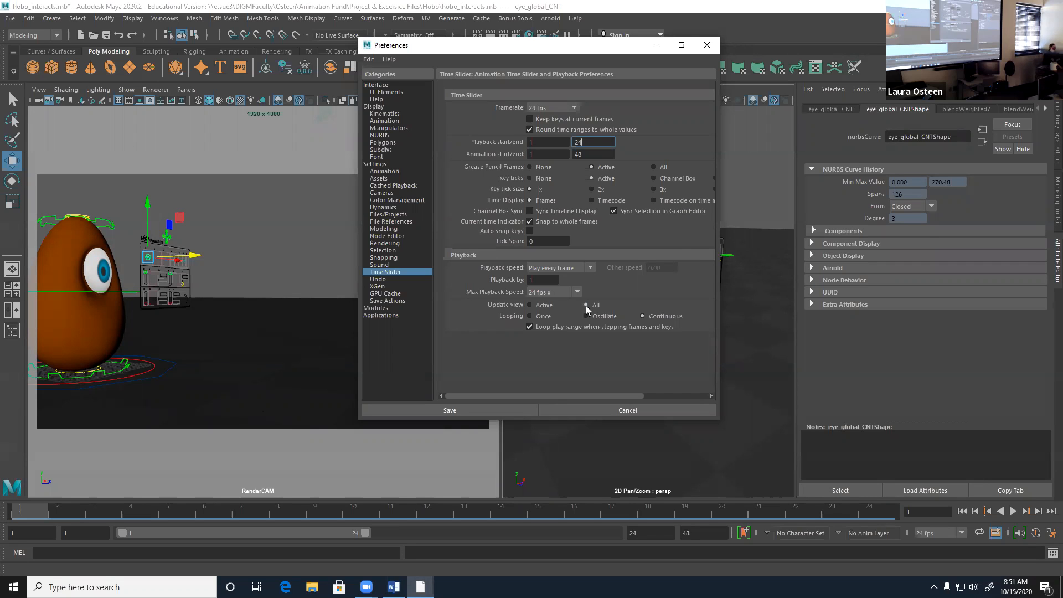
Set the playback Update view to All and save the preferences
{"action": "left_click", "coordinate": [707, 44]}
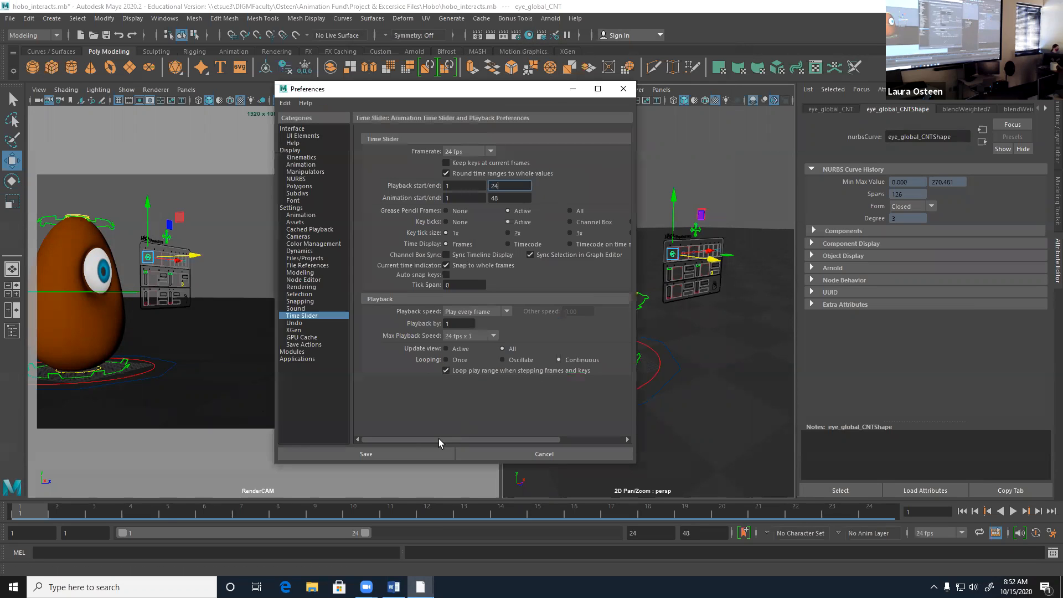
{"action": "left_click", "coordinate": [405, 456]}
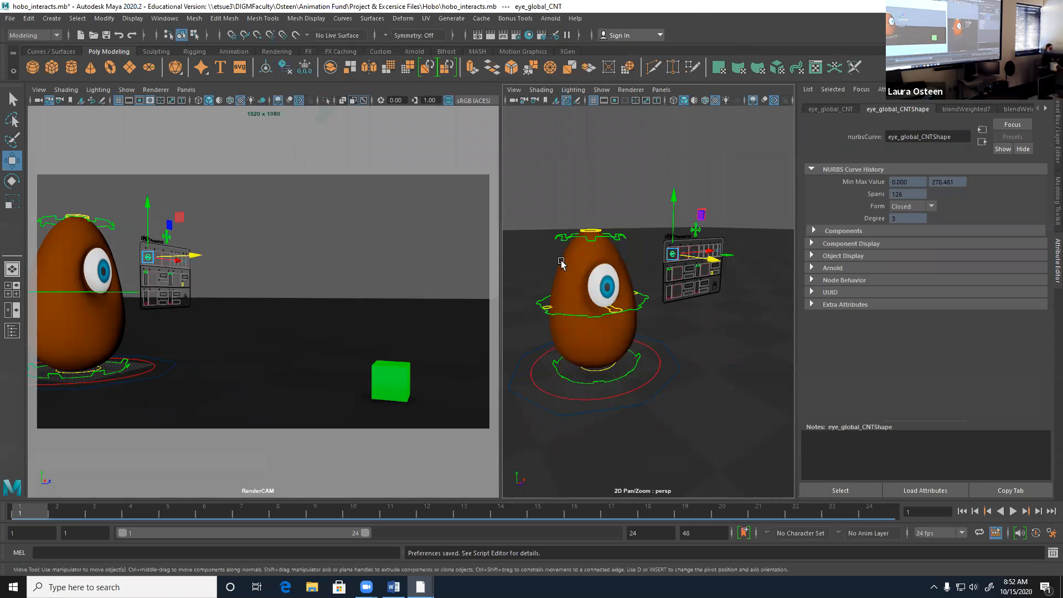
Maximize the persp view to fill the whole viewport area
{"action": "key", "text": "space"}
{"action": "right_click_drag", "start_coordinate": [607, 297], "coordinate": [492, 320], "text": "alt"}
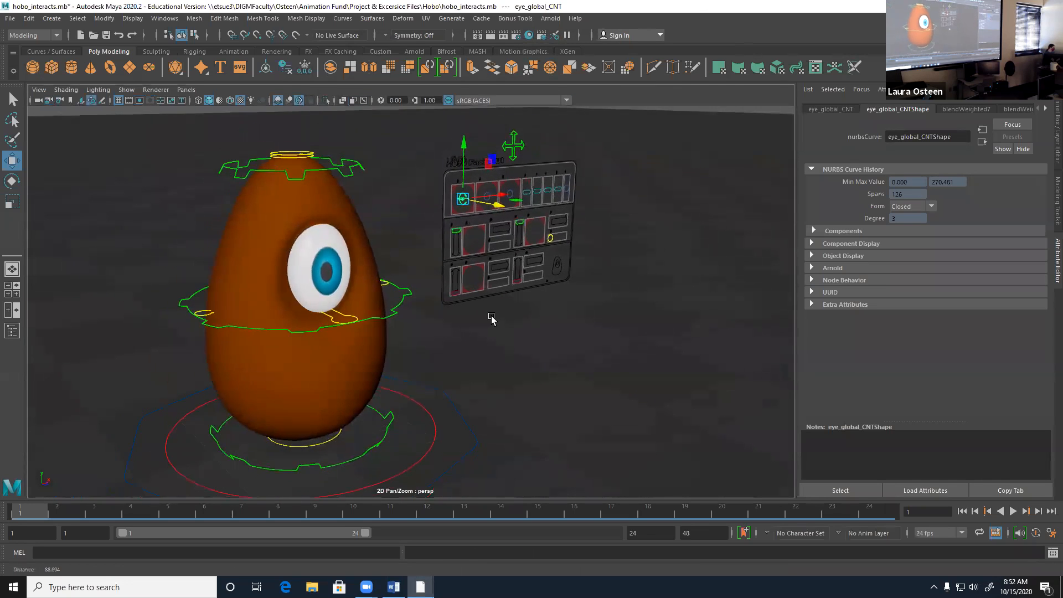
{"action": "left_click_drag", "start_coordinate": [420, 334], "coordinate": [408, 299], "text": "alt"}
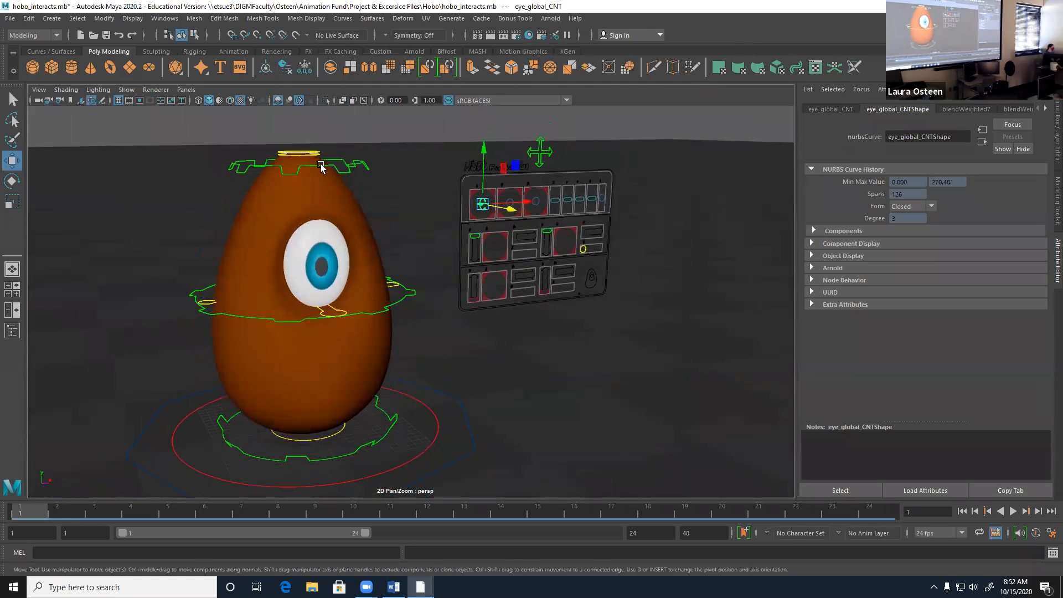
Try stretching and squashing the Hobo character vertically with its top tweak control, and undo both moves
{"action": "left_click", "coordinate": [367, 165]}
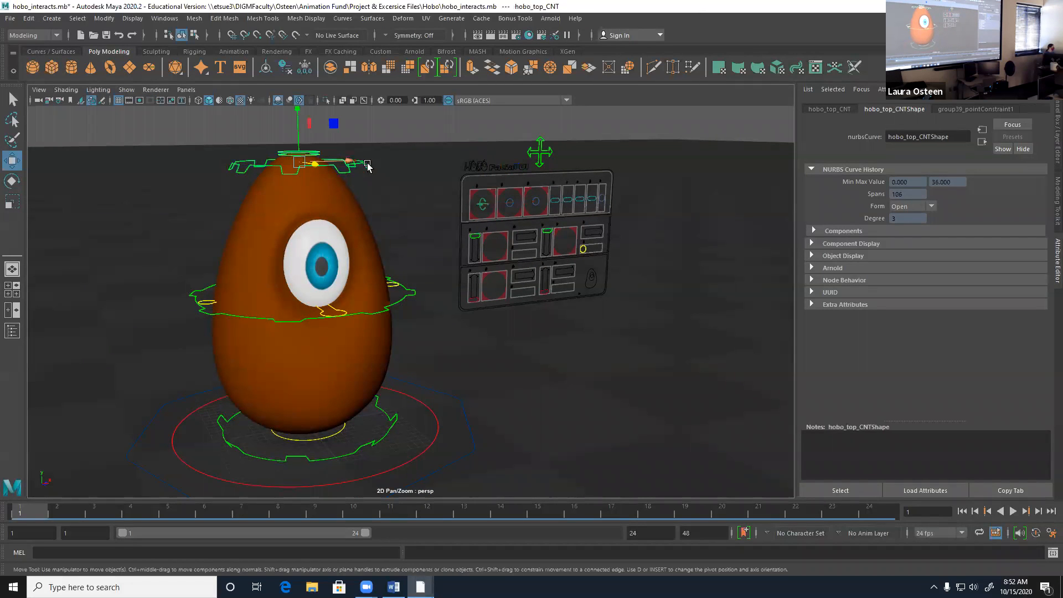
{"action": "left_click", "coordinate": [390, 150]}
{"action": "left_click", "coordinate": [309, 154]}
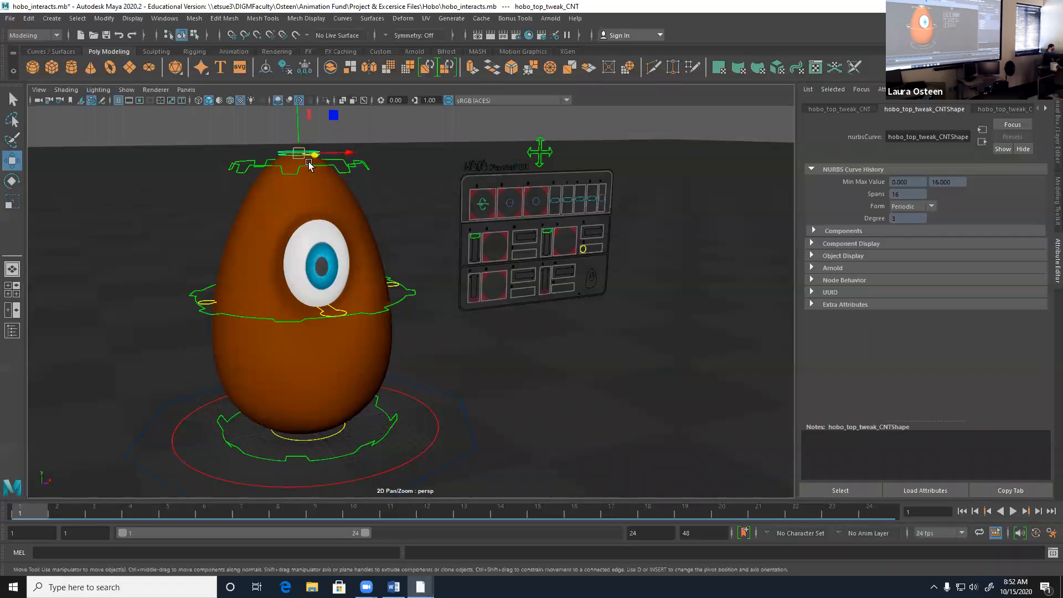
{"action": "left_click_drag", "start_coordinate": [299, 117], "coordinate": [308, 7]}
{"action": "scroll", "coordinate": [391, 333], "scroll_direction": "down", "scroll_amount": 2}
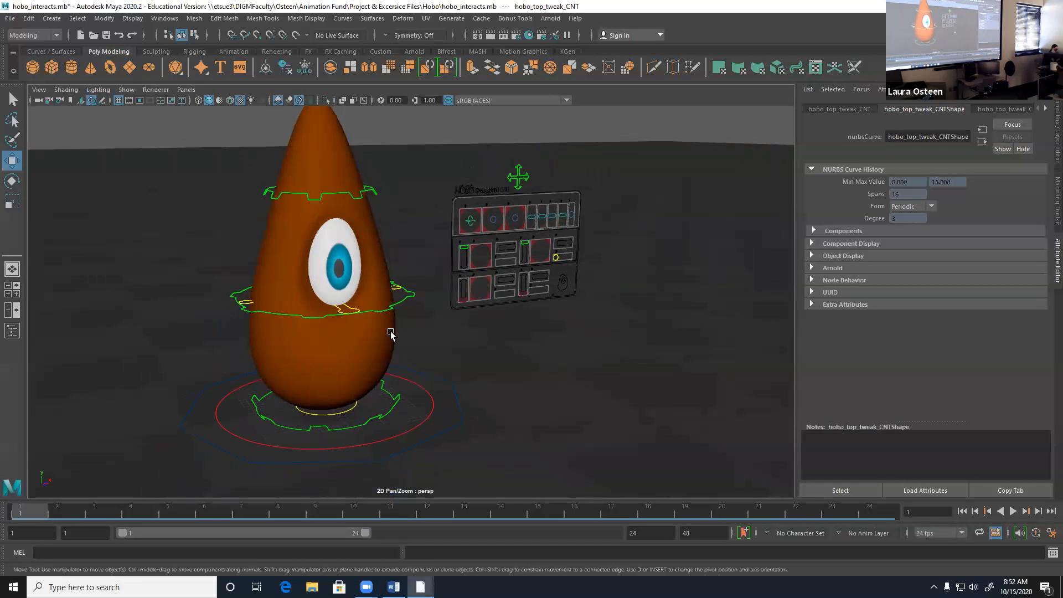
{"action": "scroll", "coordinate": [391, 334], "scroll_direction": "down", "scroll_amount": 2}
{"action": "left_click_drag", "start_coordinate": [340, 121], "coordinate": [350, 226]}
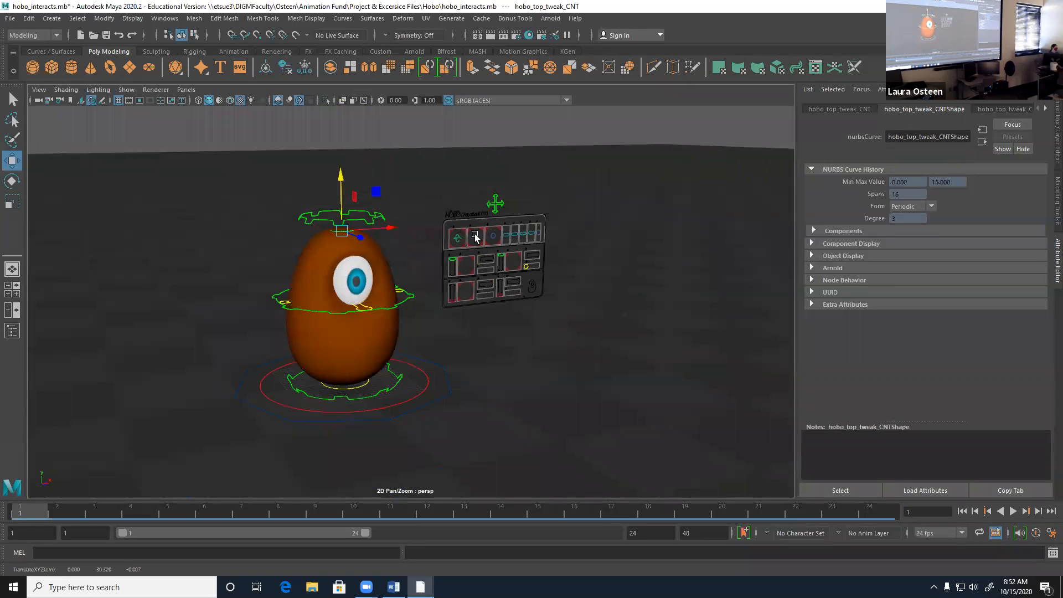
{"action": "key", "text": "ctrl+z"}
{"action": "key", "text": "ctrl+z"}
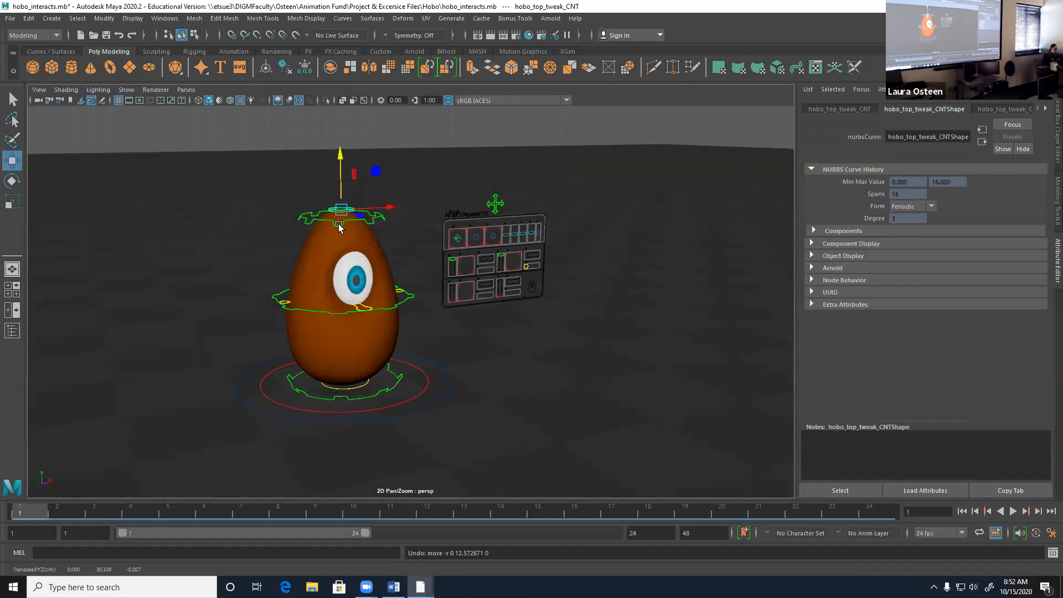
Try moving the Hobo character's main top control down, and undo the move
{"action": "left_click", "coordinate": [339, 225]}
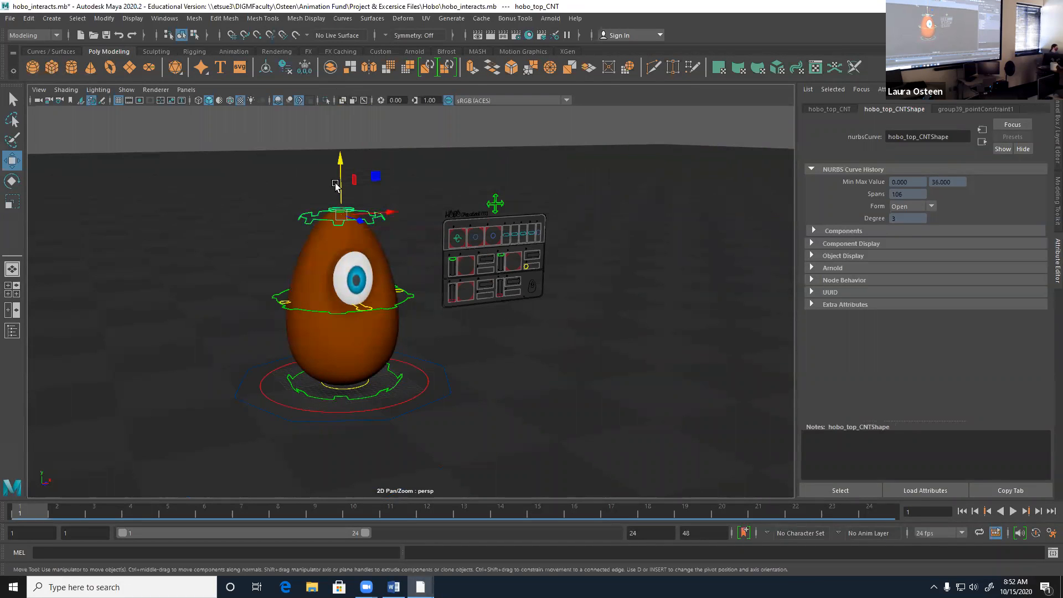
{"action": "left_click_drag", "start_coordinate": [341, 162], "coordinate": [352, 224]}
{"action": "key", "text": "ctrl+z"}
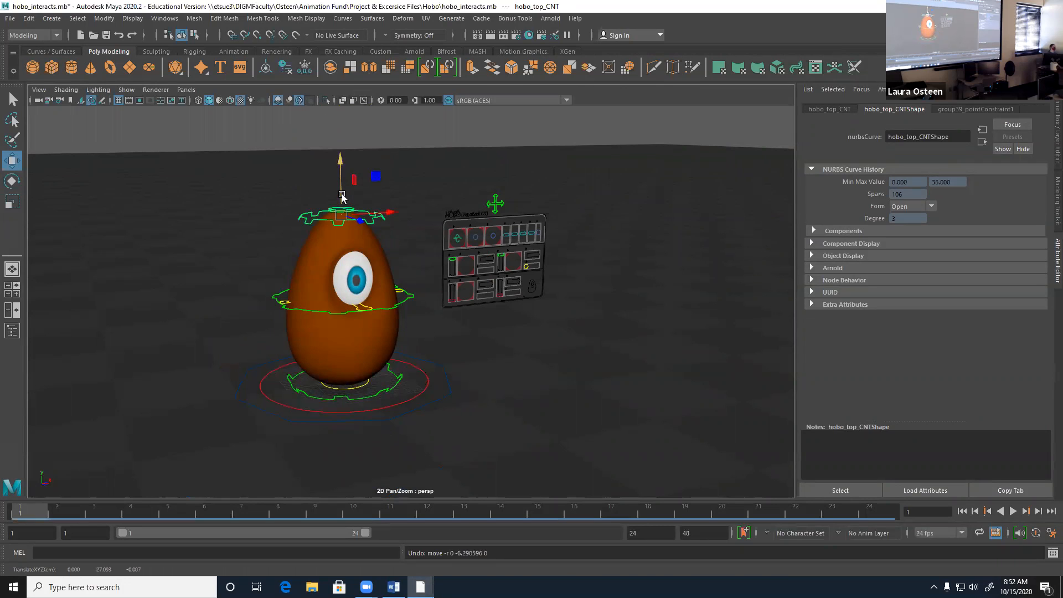
{"action": "left_click", "coordinate": [342, 196]}
{"action": "left_click_drag", "start_coordinate": [290, 351], "coordinate": [349, 362], "text": "alt"}
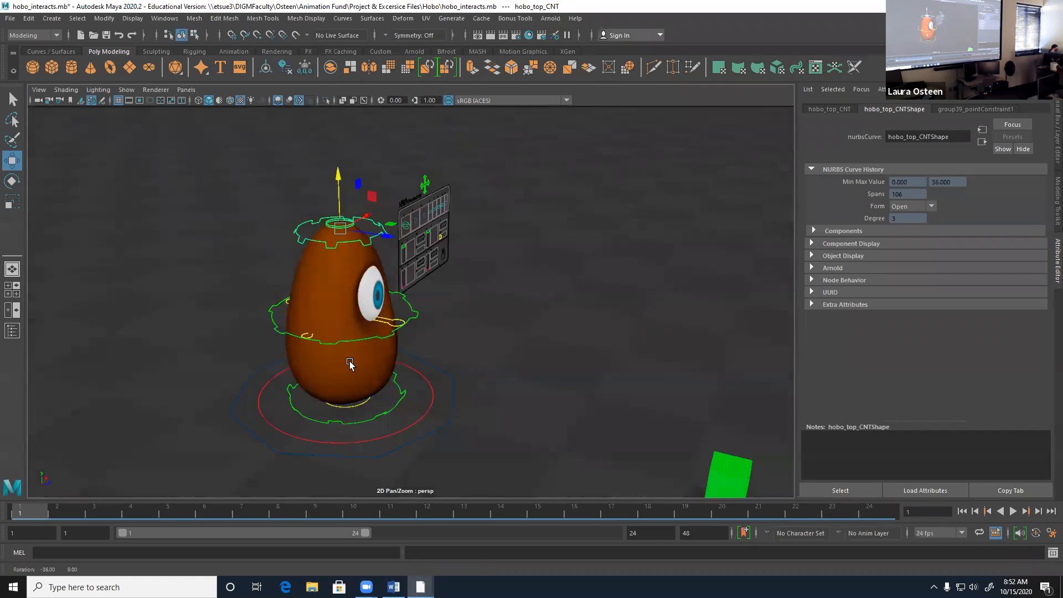
Try moving the Hobo character's middle tweak control sideways, and undo the move
{"action": "right_click_drag", "start_coordinate": [349, 362], "coordinate": [429, 392], "text": "alt"}
{"action": "left_click", "coordinate": [386, 336]}
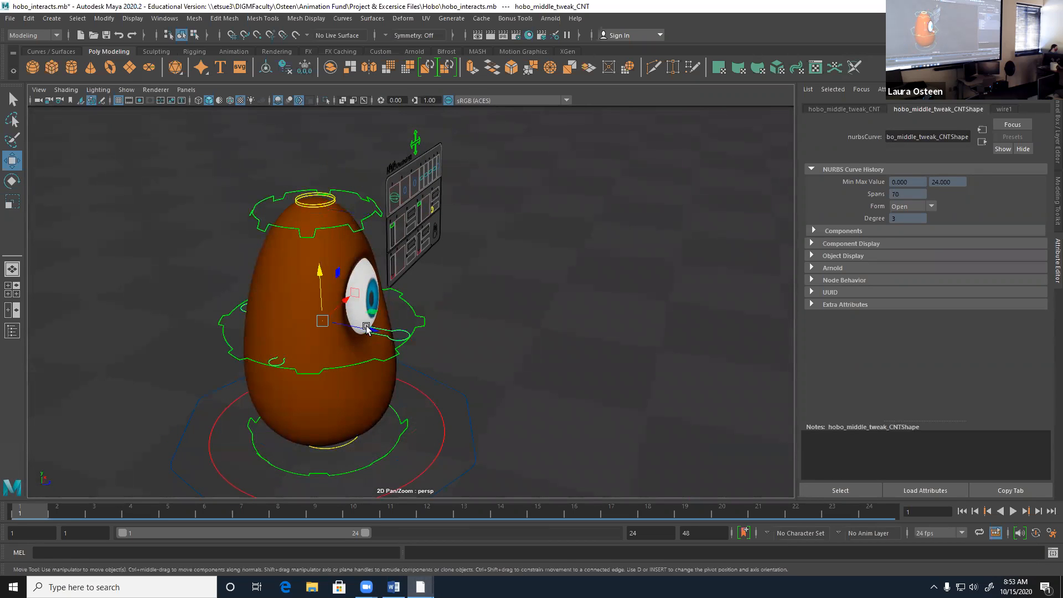
{"action": "left_click_drag", "start_coordinate": [400, 333], "coordinate": [403, 266]}
{"action": "key", "text": "ctrl+z"}
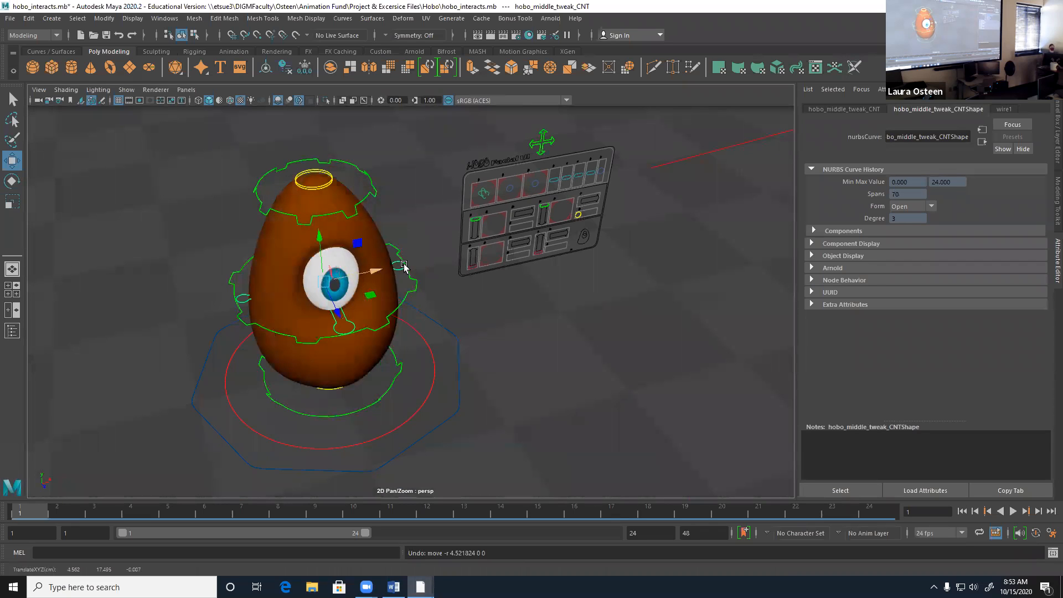
Try bending the Hobo's body sideways by moving its middle control and middle tweak control, and undo the moves
{"action": "left_click", "coordinate": [416, 285]}
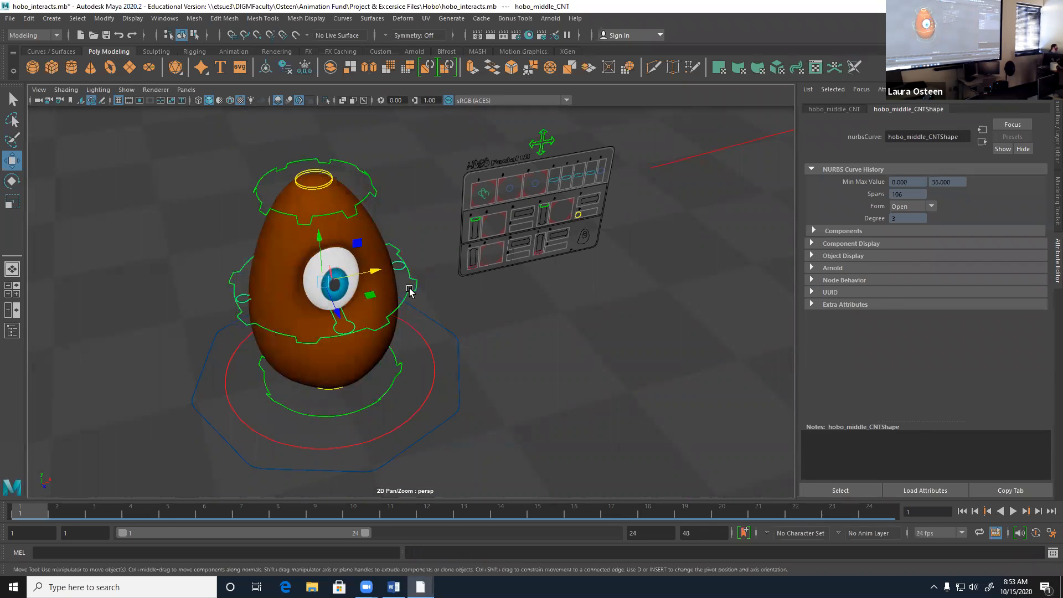
{"action": "left_click_drag", "start_coordinate": [371, 275], "coordinate": [320, 284]}
{"action": "left_click", "coordinate": [140, 320]}
{"action": "left_click_drag", "start_coordinate": [372, 324], "coordinate": [425, 335], "text": "alt"}
{"action": "key", "text": "ctrl+z"}
{"action": "key", "text": "ctrl+z"}
{"action": "key", "text": "ctrl+z"}
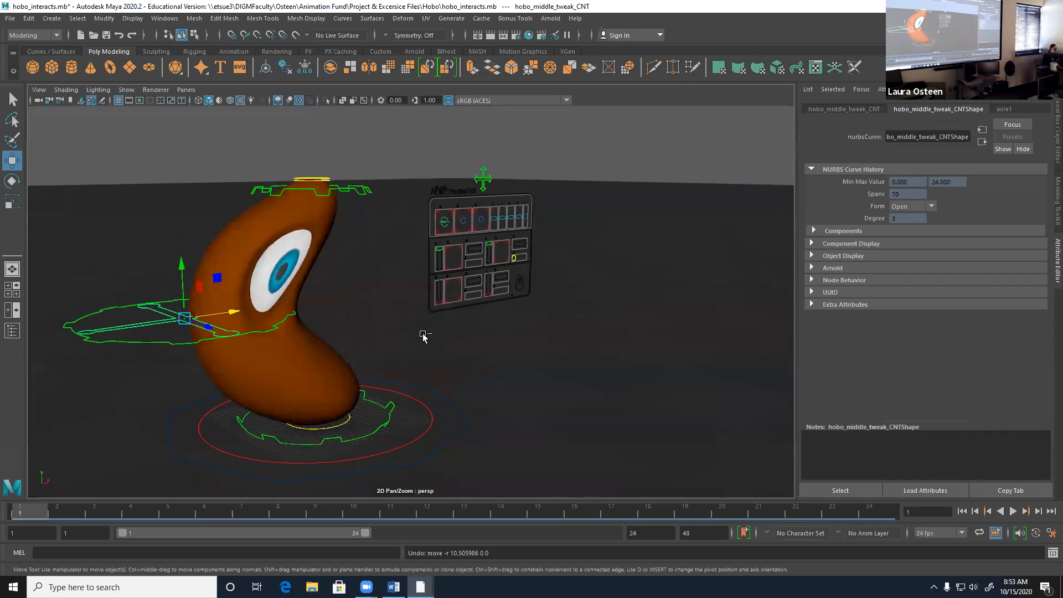
Try moving the Hobo's bottom tweak control vertically and sideways, and undo the moves
{"action": "right_click_drag", "start_coordinate": [322, 398], "coordinate": [389, 317], "text": "alt"}
{"action": "left_click_drag", "start_coordinate": [389, 316], "coordinate": [351, 387], "text": "alt"}
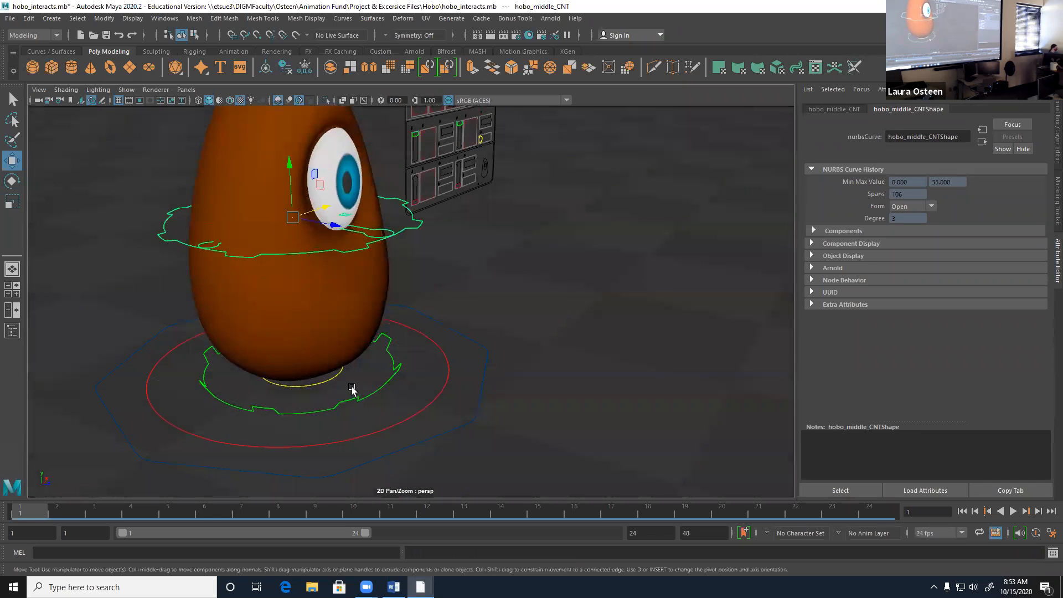
{"action": "left_click", "coordinate": [332, 380]}
{"action": "mouse_move", "coordinate": [299, 351]}
{"action": "left_mouse_down"}
{"action": "mouse_move", "coordinate": [296, 321]}
{"action": "mouse_move", "coordinate": [300, 344]}
{"action": "mouse_move", "coordinate": [300, 336]}
{"action": "left_mouse_up"}
{"action": "left_click_drag", "start_coordinate": [327, 381], "coordinate": [275, 367], "text": "alt"}
{"action": "mouse_move", "coordinate": [367, 334]}
{"action": "left_mouse_down"}
{"action": "mouse_move", "coordinate": [354, 329]}
{"action": "mouse_move", "coordinate": [408, 326]}
{"action": "mouse_move", "coordinate": [380, 331]}
{"action": "left_mouse_up"}
{"action": "key", "text": "ctrl+z"}
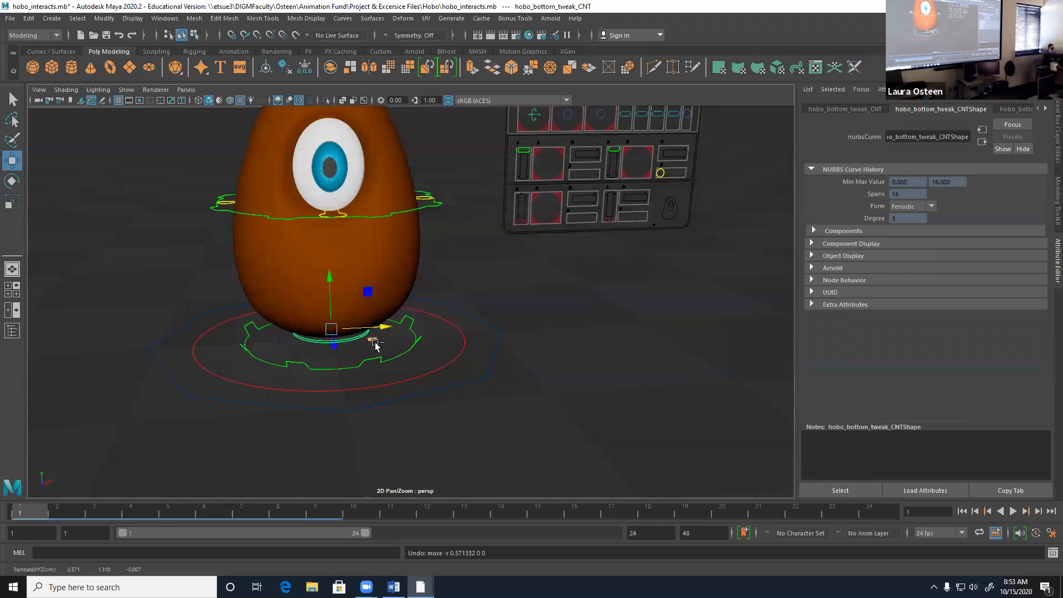
Try raising the Hobo's bottom control vertically, and undo the move
{"action": "left_click", "coordinate": [378, 357]}
{"action": "left_click_drag", "start_coordinate": [330, 302], "coordinate": [387, 325]}
{"action": "key", "text": "ctrl+z"}
{"action": "key", "text": "ctrl+z"}
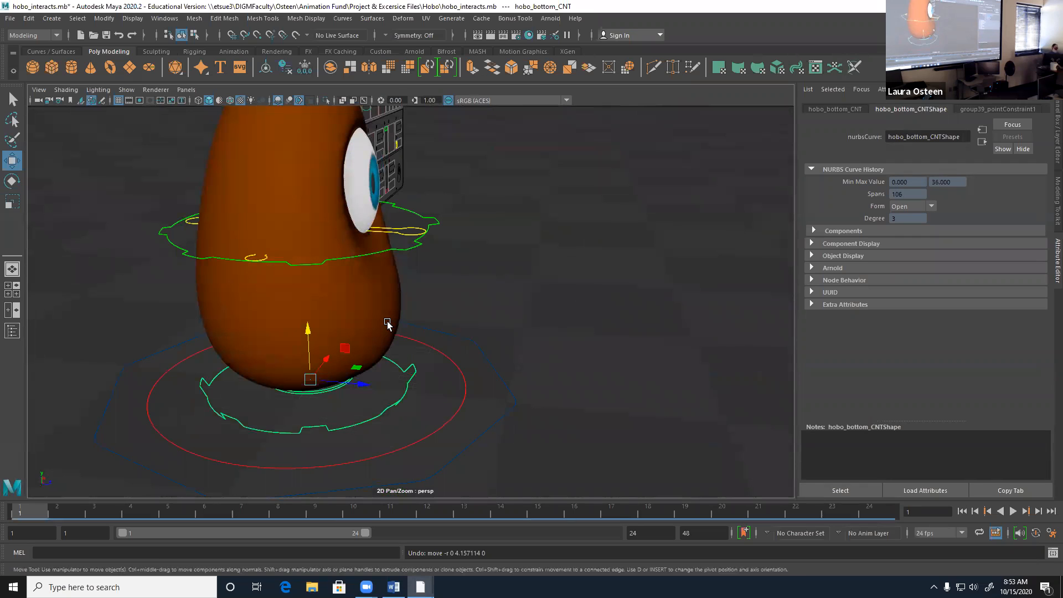
Try moving the whole Hobo across the floor with its circular main control, and undo the moves
{"action": "left_click_drag", "start_coordinate": [363, 376], "coordinate": [403, 396], "text": "alt"}
{"action": "left_click", "coordinate": [394, 397]}
{"action": "left_click_drag", "start_coordinate": [346, 354], "coordinate": [509, 465]}
{"action": "key", "text": "ctrl+z"}
{"action": "key", "text": "ctrl+z"}
{"action": "key", "text": "ctrl+z"}
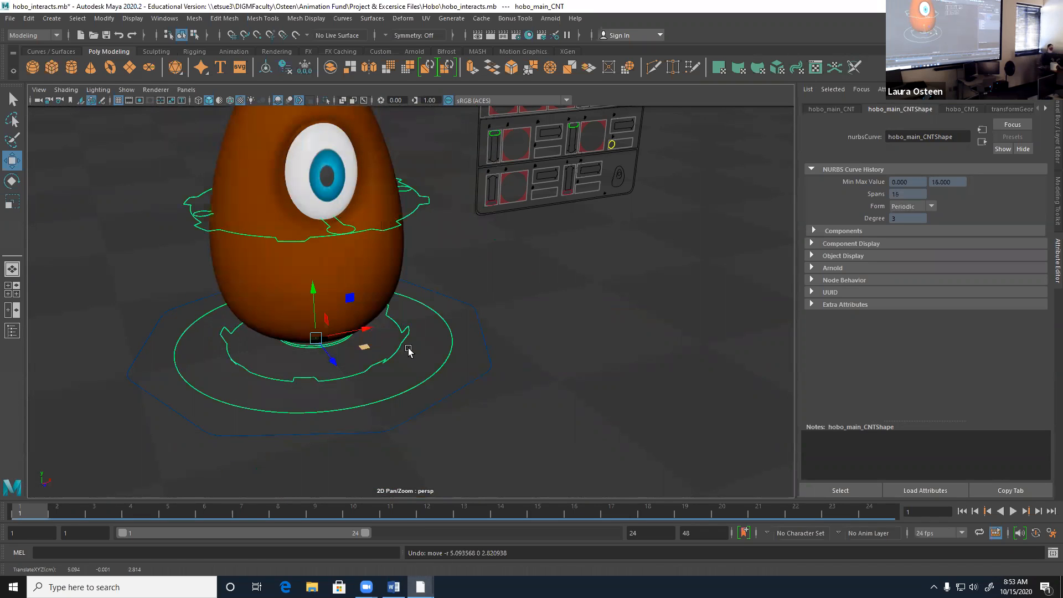
Try moving the Hobo together with its facial board using the outer octagonal global control, and undo the move
{"action": "left_click", "coordinate": [403, 424]}
{"action": "left_click", "coordinate": [592, 345]}
{"action": "left_click", "coordinate": [487, 367]}
{"action": "scroll", "coordinate": [427, 382], "scroll_direction": "down", "scroll_amount": 2}
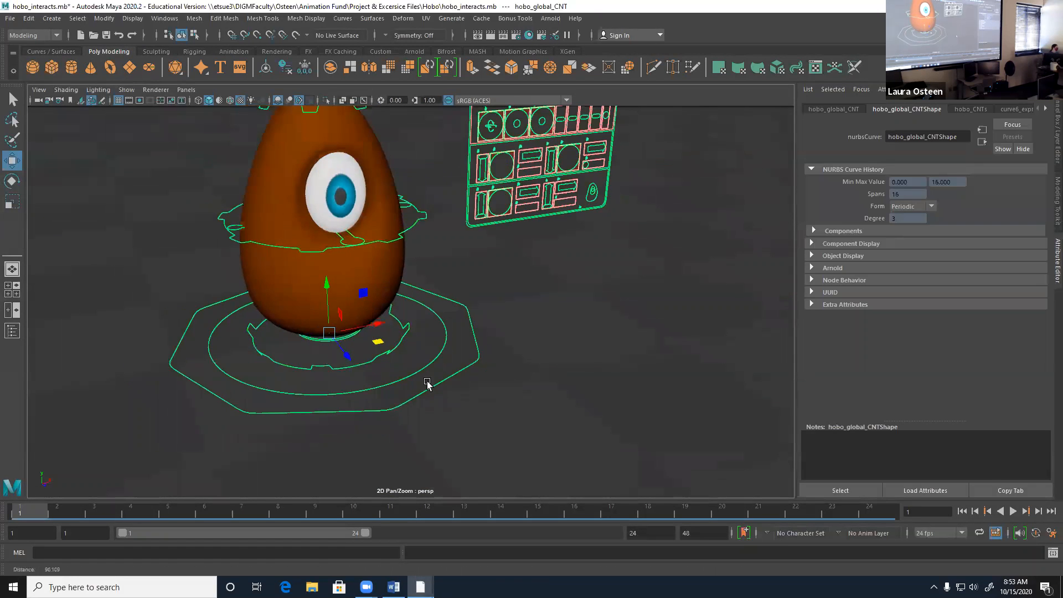
{"action": "scroll", "coordinate": [427, 382], "scroll_direction": "down", "scroll_amount": 3}
{"action": "mouse_move", "coordinate": [378, 344]}
{"action": "left_mouse_down"}
{"action": "mouse_move", "coordinate": [422, 405]}
{"action": "mouse_move", "coordinate": [368, 359]}
{"action": "left_mouse_up"}
{"action": "key", "text": "ctrl+z"}
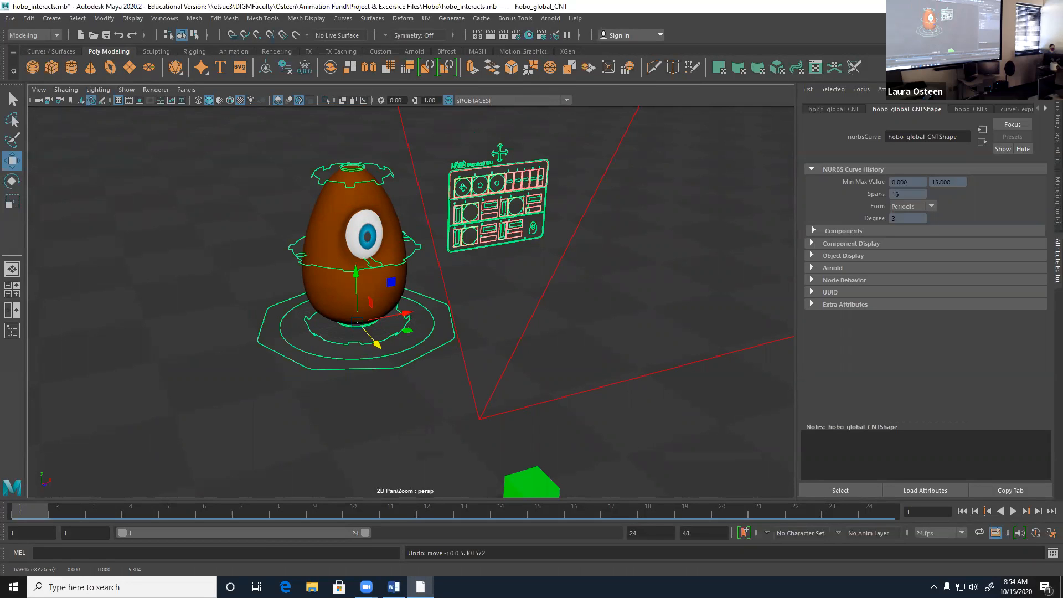
Restore the two-pane layout, with the persp camera in the wider pane and the hobo_facialUI_CAMShape camera in the other
{"action": "mouse_move", "coordinate": [431, 324]}
{"action": "left_mouse_down", "text": "alt"}
{"action": "mouse_move", "coordinate": [421, 323]}
{"action": "mouse_move", "coordinate": [449, 324]}
{"action": "left_mouse_up", "text": "alt"}
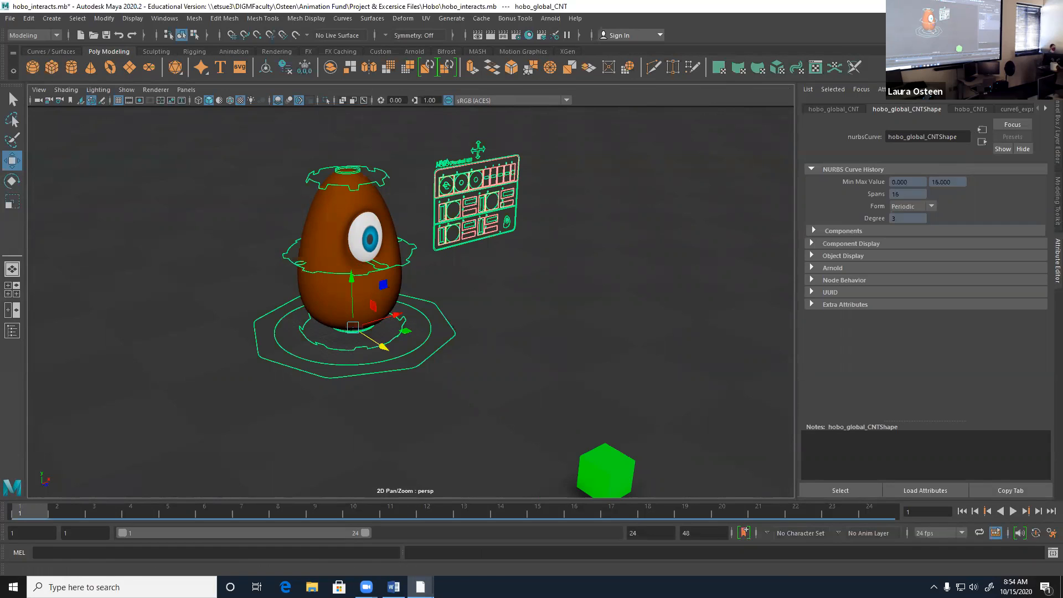
{"action": "left_click", "coordinate": [510, 239]}
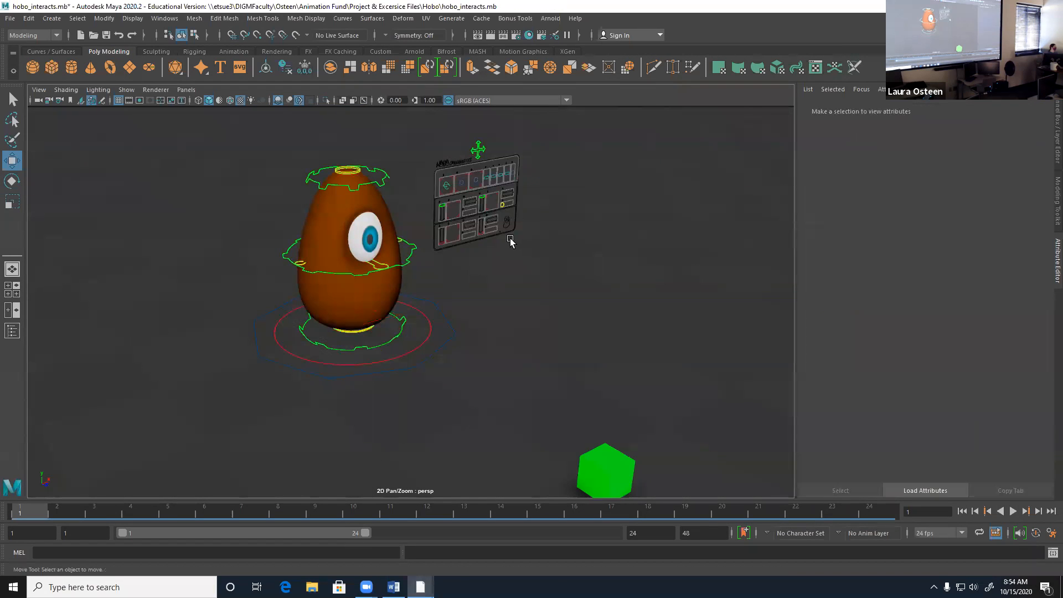
{"action": "left_click", "coordinate": [191, 90]}
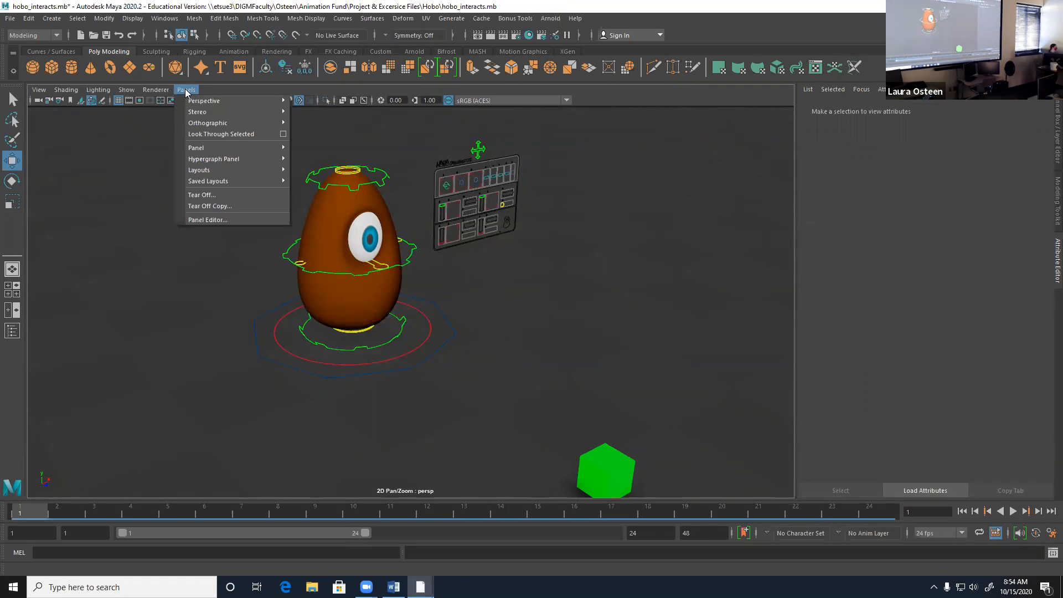
{"action": "left_click", "coordinate": [192, 91]}
{"action": "key", "text": "space"}
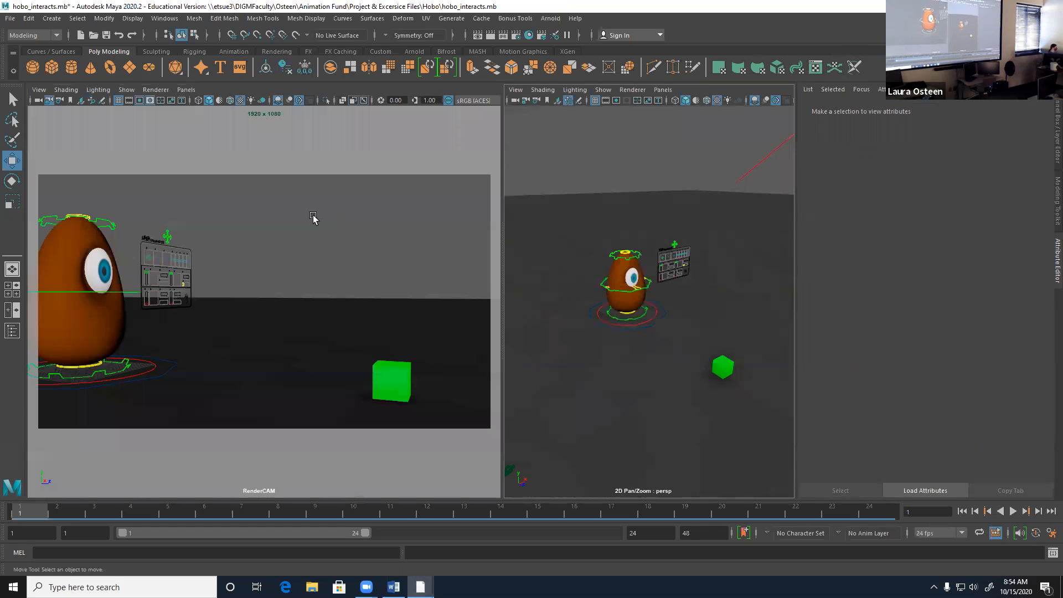
{"action": "left_click", "coordinate": [186, 92]}
{"action": "mouse_move", "coordinate": [222, 101]}
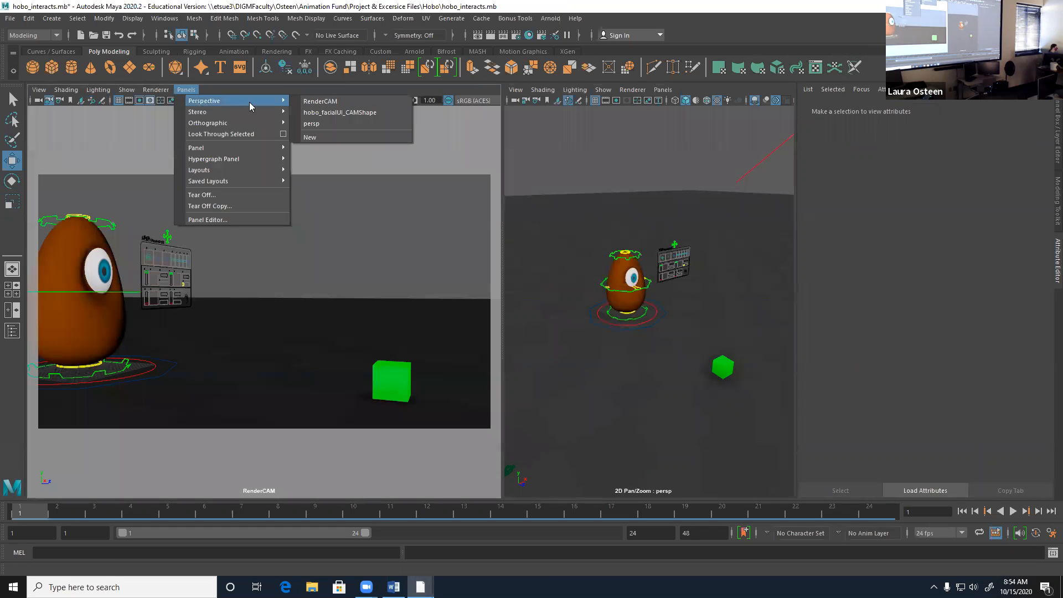
{"action": "left_click", "coordinate": [321, 126]}
{"action": "left_click", "coordinate": [662, 89]}
{"action": "mouse_move", "coordinate": [687, 100]}
{"action": "left_click", "coordinate": [792, 116]}
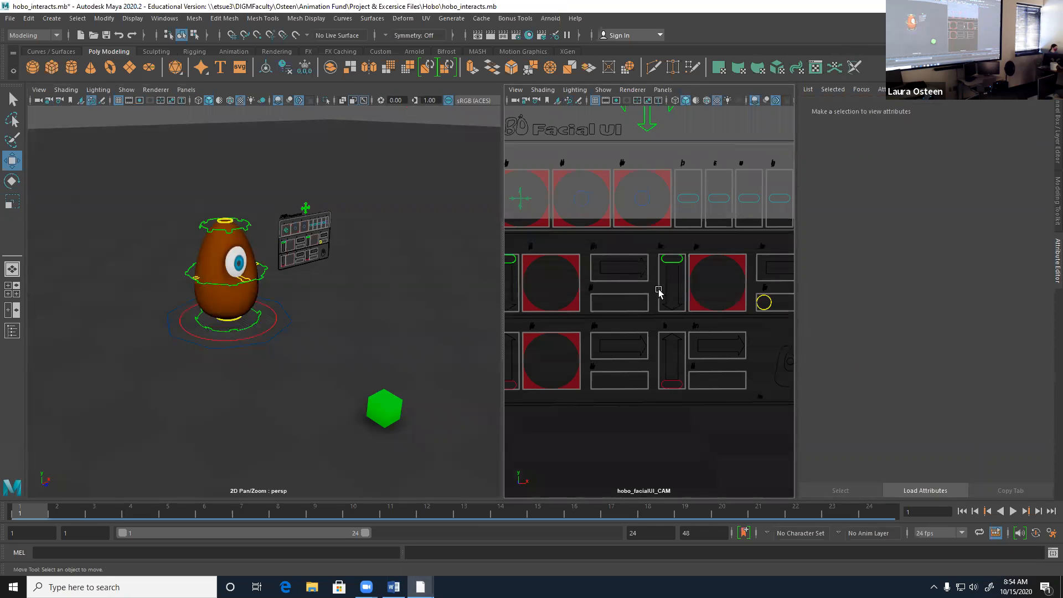
Widen the facial UI pane and frame the Hobo's face close up from the front in the persp pane
{"action": "left_click_drag", "start_coordinate": [500, 292], "coordinate": [435, 287]}
{"action": "scroll", "coordinate": [309, 346], "scroll_direction": "up", "scroll_amount": 5}
{"action": "left_click_drag", "start_coordinate": [306, 342], "coordinate": [280, 292], "text": "alt"}
{"action": "middle_click_drag", "start_coordinate": [281, 292], "coordinate": [280, 397], "text": "alt"}
{"action": "left_click_drag", "start_coordinate": [281, 396], "coordinate": [348, 375], "text": "alt"}
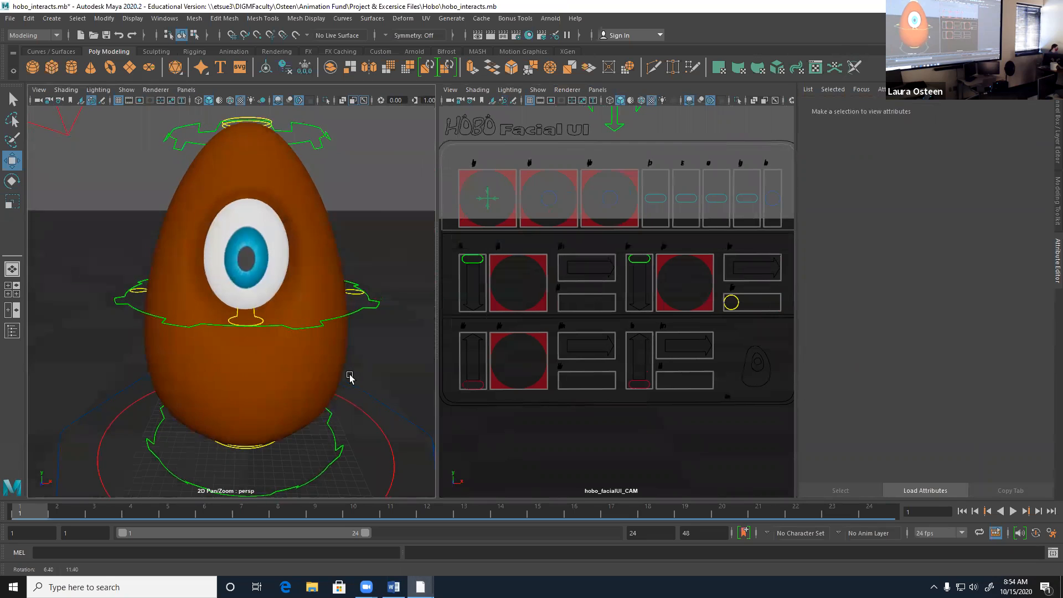
Try shifting the Hobo's whole eye upward on the body with the eye_global control, and undo the move
{"action": "left_click", "coordinate": [485, 204]}
{"action": "mouse_move", "coordinate": [526, 161]}
{"action": "middle_mouse_down"}
{"action": "mouse_move", "coordinate": [521, 152]}
{"action": "mouse_move", "coordinate": [541, 166]}
{"action": "mouse_move", "coordinate": [520, 175]}
{"action": "mouse_move", "coordinate": [523, 146]}
{"action": "mouse_move", "coordinate": [524, 182]}
{"action": "mouse_move", "coordinate": [523, 149]}
{"action": "middle_mouse_up"}
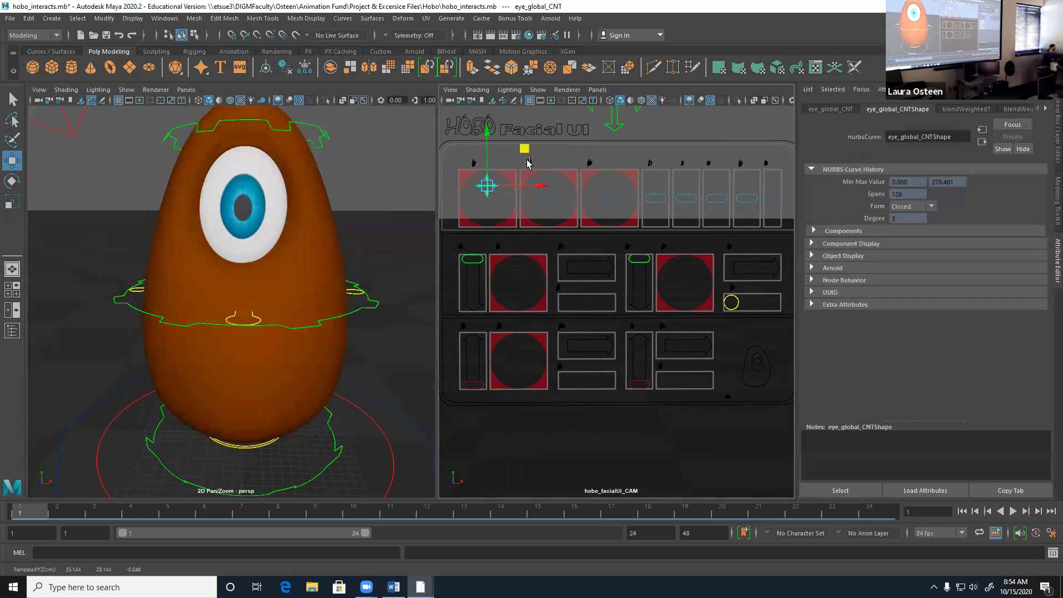
{"action": "key", "text": "ctrl+z"}
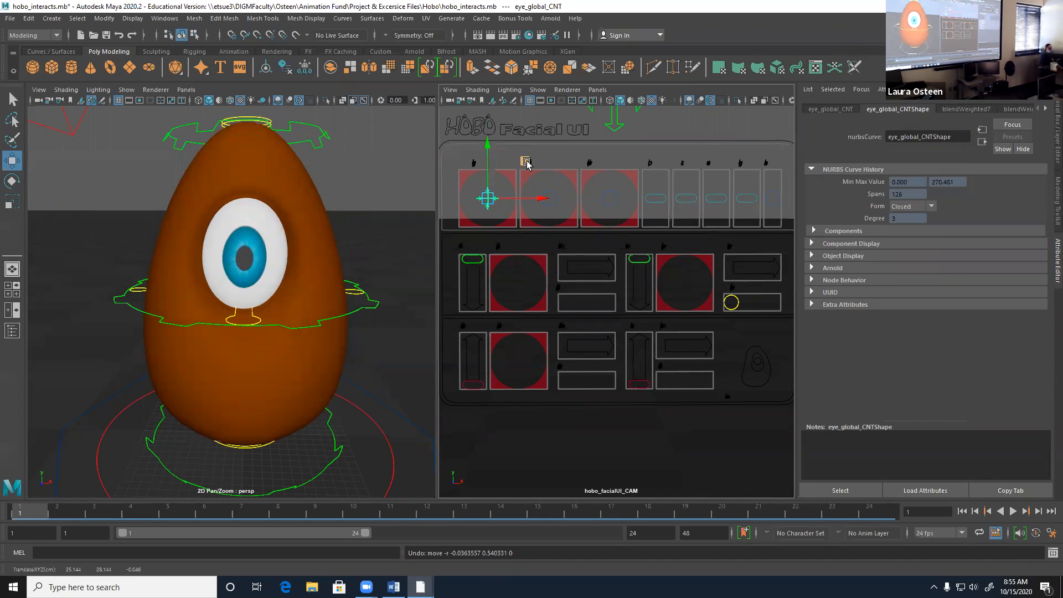
Try redirecting the Hobo's gaze with the eye_direction control, and undo the move
{"action": "left_click", "coordinate": [551, 198]}
{"action": "mouse_move", "coordinate": [588, 161]}
{"action": "middle_mouse_down"}
{"action": "mouse_move", "coordinate": [573, 149]}
{"action": "mouse_move", "coordinate": [565, 169]}
{"action": "mouse_move", "coordinate": [609, 169]}
{"action": "mouse_move", "coordinate": [607, 148]}
{"action": "mouse_move", "coordinate": [616, 161]}
{"action": "mouse_move", "coordinate": [562, 161]}
{"action": "mouse_move", "coordinate": [587, 181]}
{"action": "mouse_move", "coordinate": [588, 149]}
{"action": "mouse_move", "coordinate": [602, 160]}
{"action": "middle_mouse_up"}
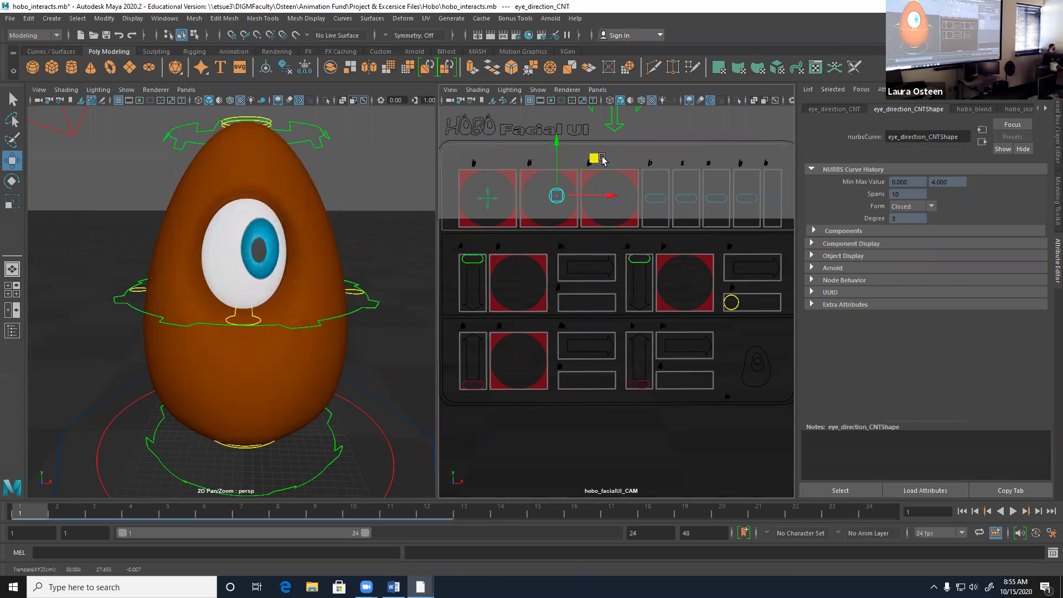
{"action": "key", "text": "ctrl+z"}
Try moving the Hobo's eye diagonally upward with the eye_withBody control, undo the move, and clear the selection
{"action": "left_click", "coordinate": [618, 195]}
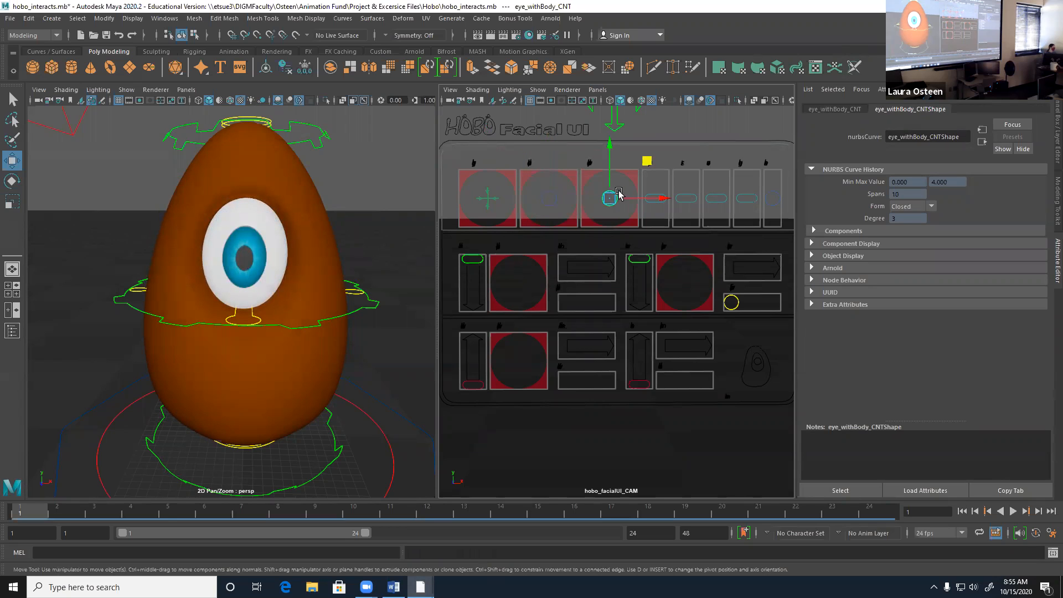
{"action": "middle_click_drag", "start_coordinate": [645, 164], "coordinate": [657, 143]}
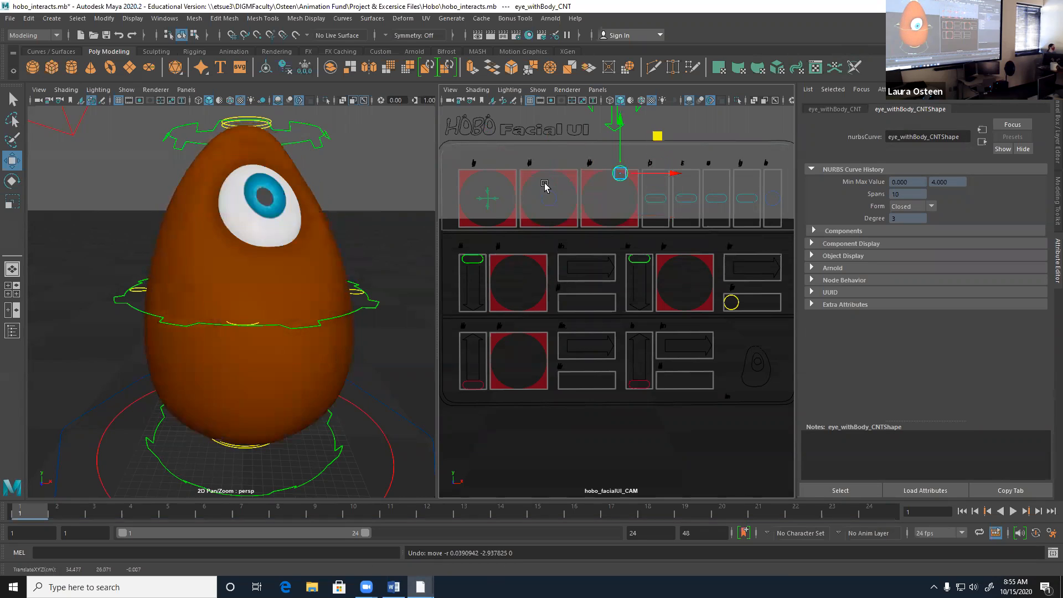
{"action": "left_click", "coordinate": [487, 198]}
{"action": "key", "text": "ctrl+z"}
{"action": "key", "text": "ctrl+z"}
{"action": "key", "text": "ctrl+z"}
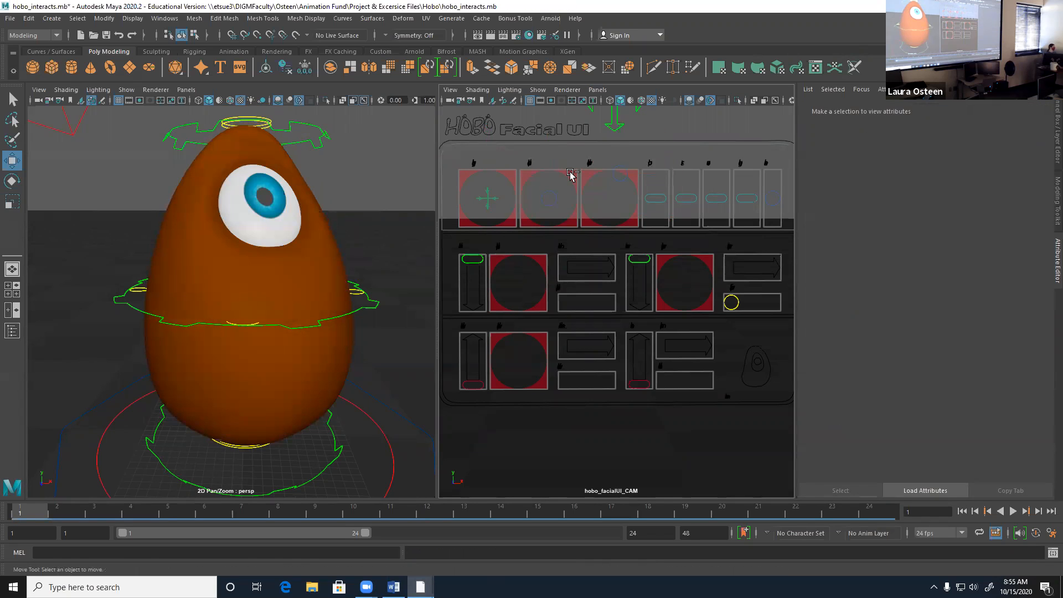
{"action": "left_click", "coordinate": [505, 161]}
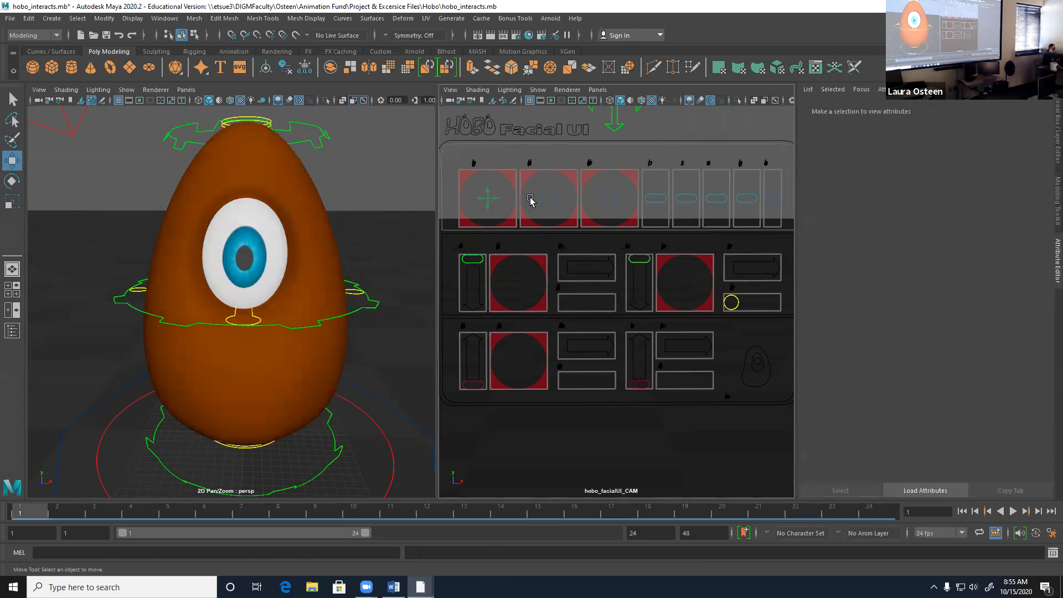
Try combining the eye_direction and eye_withBody controls to aim and shift the eye upward, and undo the moves
{"action": "left_click", "coordinate": [549, 198]}
{"action": "left_click_drag", "start_coordinate": [584, 164], "coordinate": [664, 145]}
{"action": "left_click", "coordinate": [623, 199]}
{"action": "left_click", "coordinate": [613, 194]}
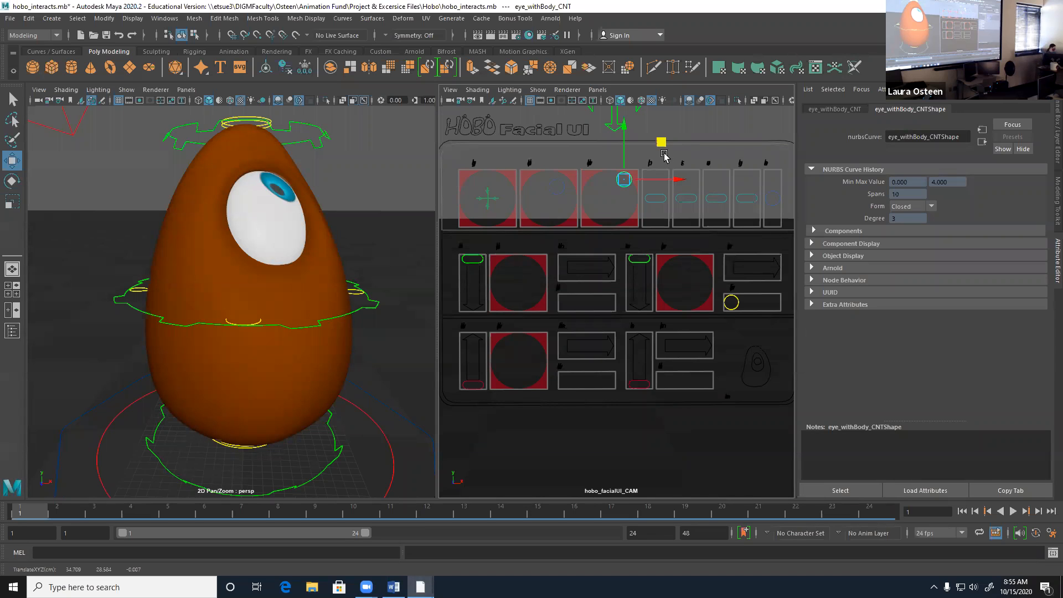
{"action": "key", "text": "ctrl+z"}
{"action": "key", "text": "ctrl+z"}
{"action": "key", "text": "ctrl+z"}
{"action": "key", "text": "ctrl+z"}
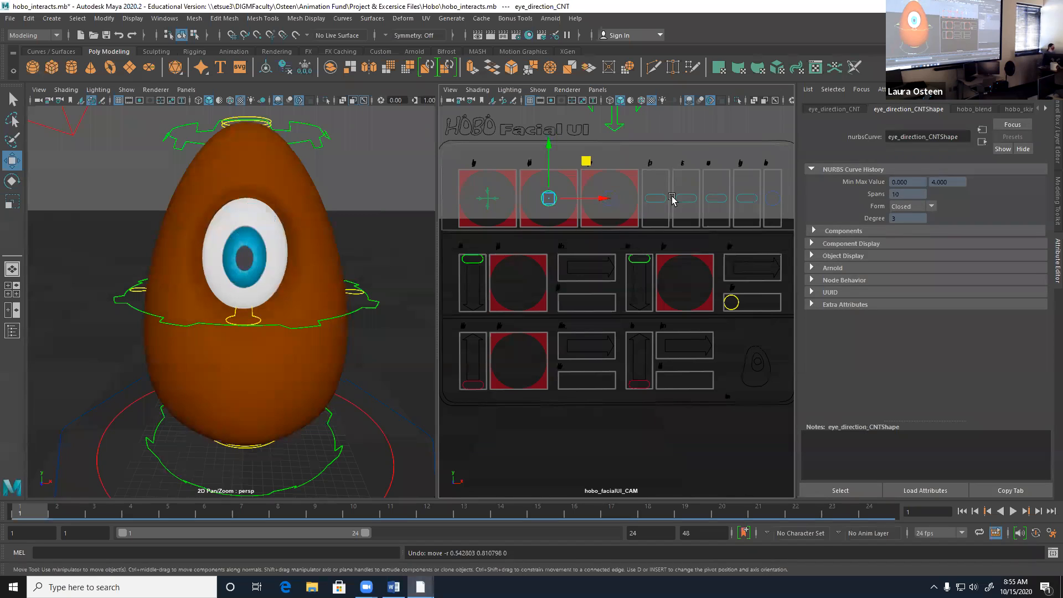
Try changing the Hobo's pupil with vertical moves of the eye_pupil control, and undo them
{"action": "left_click", "coordinate": [661, 200]}
{"action": "left_click", "coordinate": [658, 198]}
{"action": "mouse_move", "coordinate": [656, 144]}
{"action": "left_mouse_down"}
{"action": "mouse_move", "coordinate": [657, 158]}
{"action": "mouse_move", "coordinate": [659, 123]}
{"action": "mouse_move", "coordinate": [671, 144]}
{"action": "left_mouse_up"}
{"action": "key", "text": "ctrl+z"}
{"action": "key", "text": "ctrl+z"}
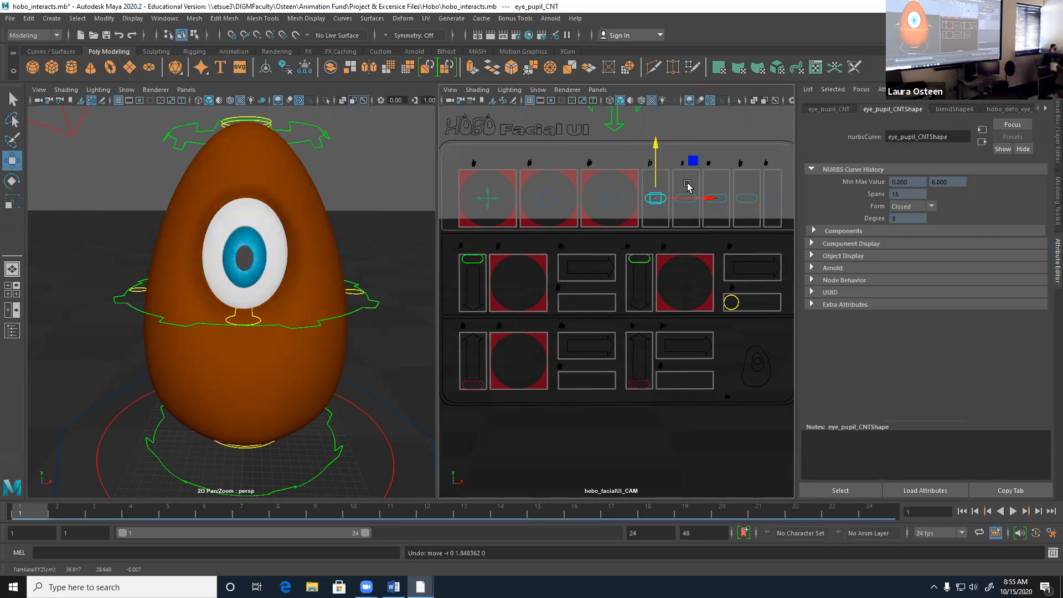
Try raising and lowering the eye_iris control to alter the Hobo's iris, and undo the moves
{"action": "left_click", "coordinate": [690, 189]}
{"action": "left_click", "coordinate": [693, 199]}
{"action": "left_click_drag", "start_coordinate": [687, 142], "coordinate": [675, 117]}
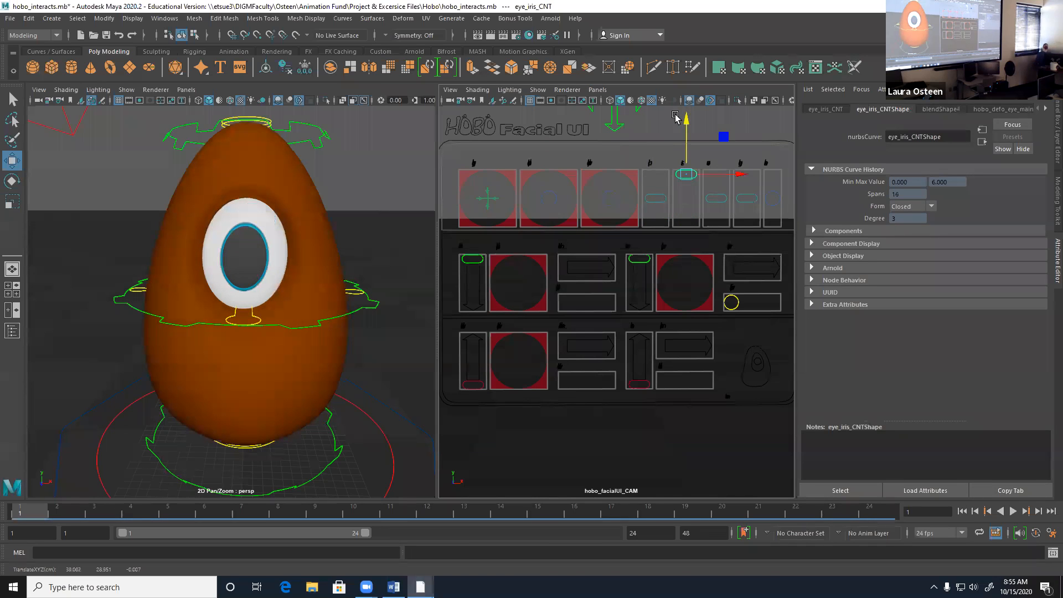
{"action": "left_click_drag", "start_coordinate": [687, 119], "coordinate": [703, 191]}
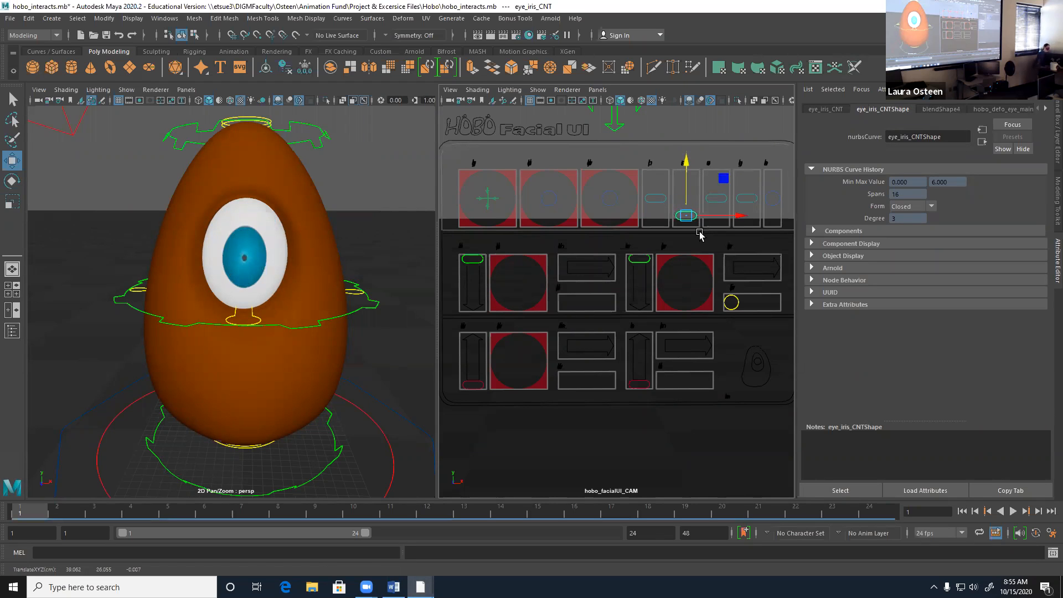
{"action": "key", "text": "ctrl+z"}
Try moving the eye_cover control vertically, and undo the moves
{"action": "left_click", "coordinate": [712, 207]}
{"action": "left_click", "coordinate": [714, 202]}
{"action": "left_click_drag", "start_coordinate": [713, 144], "coordinate": [742, 161]}
{"action": "key", "text": "ctrl+z"}
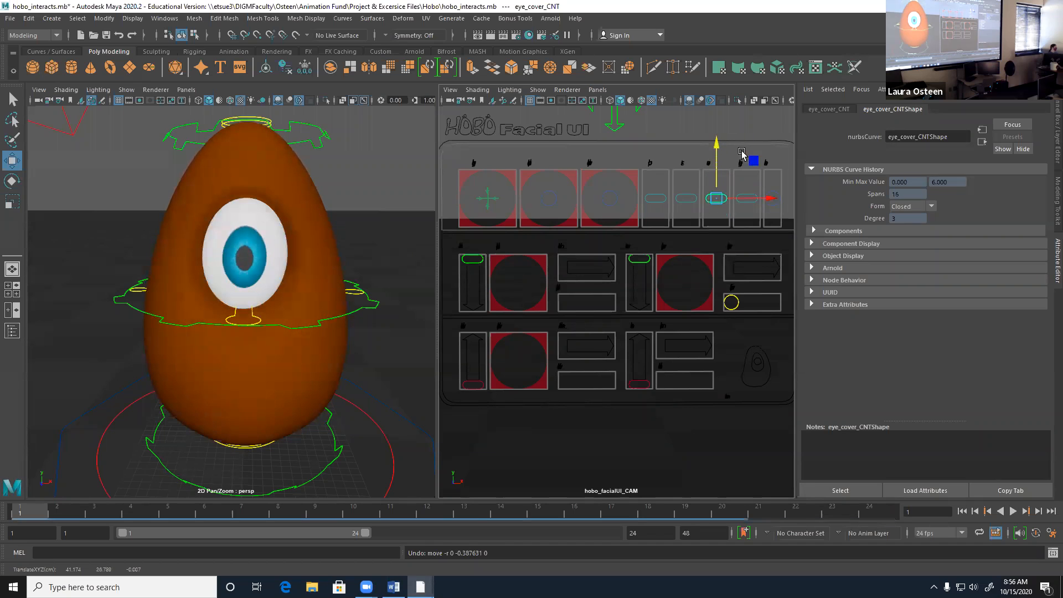
{"action": "key", "text": "ctrl+z"}
Try bulging the Hobo's eye by raising the eye_bulge control, and undo the moves
{"action": "left_click", "coordinate": [753, 194]}
{"action": "mouse_move", "coordinate": [747, 153]}
{"action": "left_mouse_down"}
{"action": "mouse_move", "coordinate": [747, 171]}
{"action": "mouse_move", "coordinate": [748, 126]}
{"action": "mouse_move", "coordinate": [750, 166]}
{"action": "mouse_move", "coordinate": [751, 152]}
{"action": "left_mouse_up"}
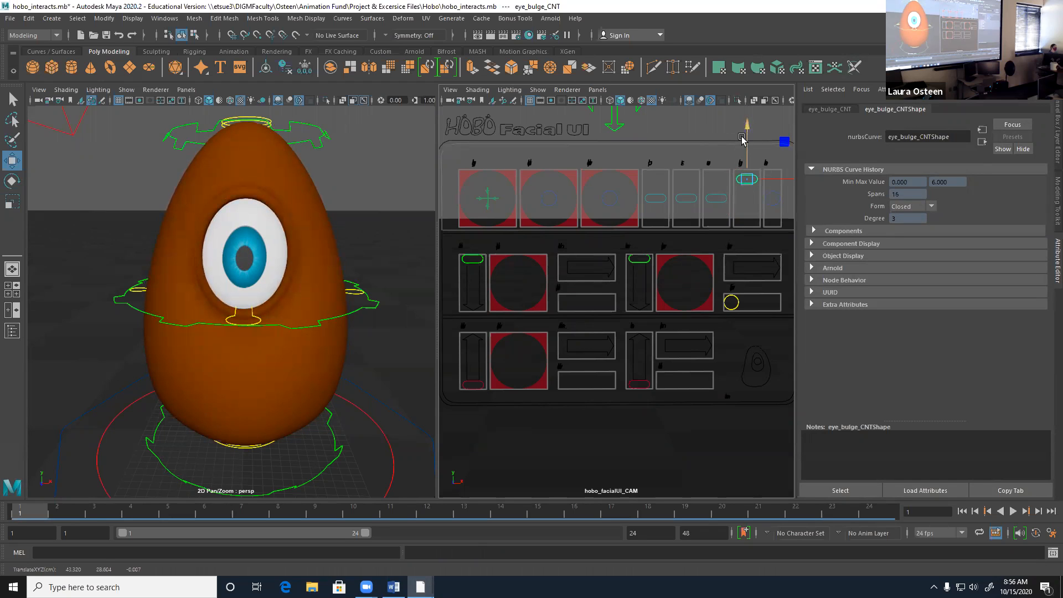
{"action": "left_click", "coordinate": [722, 203]}
{"action": "left_click_drag", "start_coordinate": [718, 180], "coordinate": [720, 166]}
{"action": "key", "text": "ctrl+z"}
{"action": "key", "text": "ctrl+z"}
{"action": "key", "text": "ctrl+z"}
Try lowering and raising the eye_extra_Scale control while viewing the Hobo from the side, and undo the moves
{"action": "left_click", "coordinate": [772, 197]}
{"action": "left_click_drag", "start_coordinate": [772, 152], "coordinate": [772, 132]}
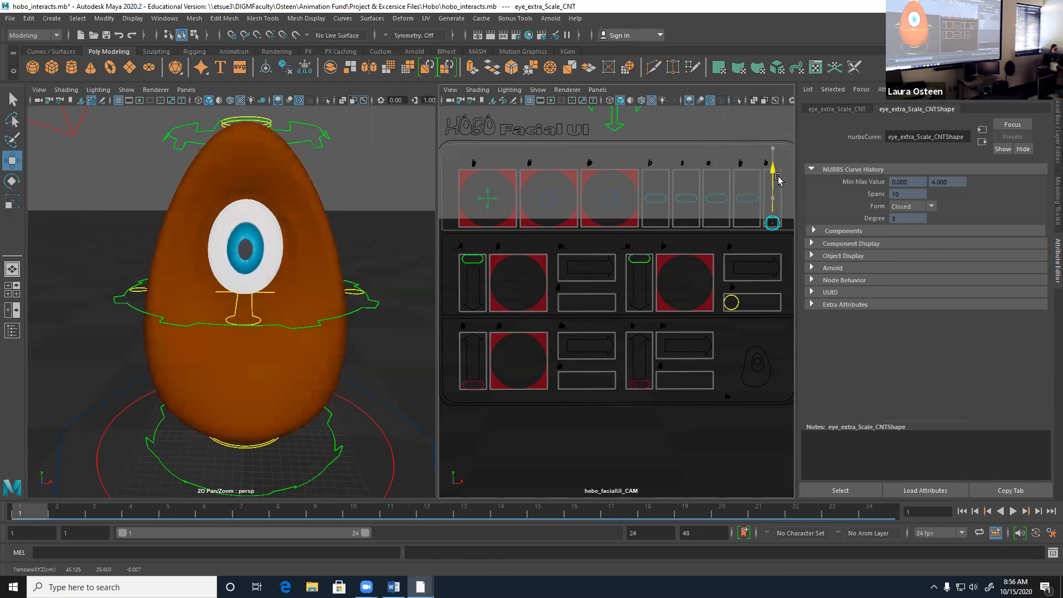
{"action": "left_click_drag", "start_coordinate": [273, 296], "coordinate": [238, 343], "text": "alt"}
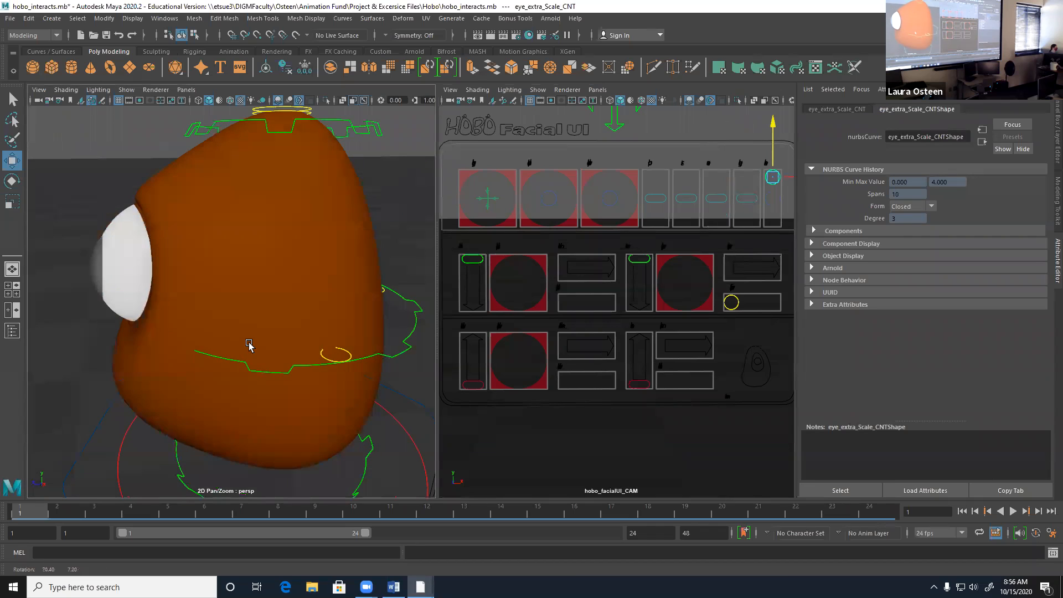
{"action": "mouse_move", "coordinate": [774, 123]}
{"action": "left_mouse_down"}
{"action": "mouse_move", "coordinate": [774, 103]}
{"action": "mouse_move", "coordinate": [773, 116]}
{"action": "left_mouse_up"}
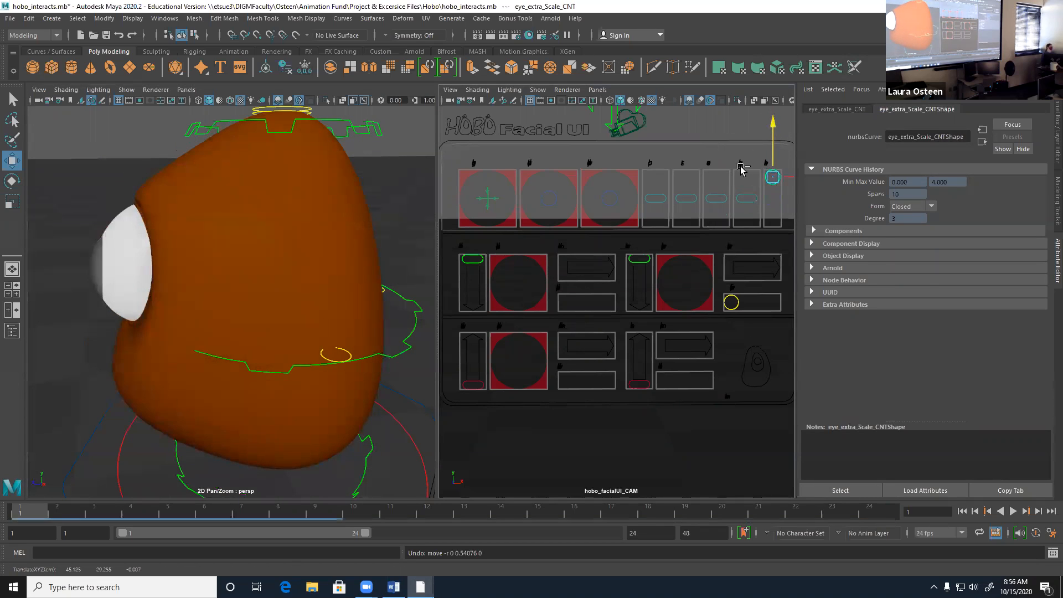
{"action": "key", "text": "ctrl+z"}
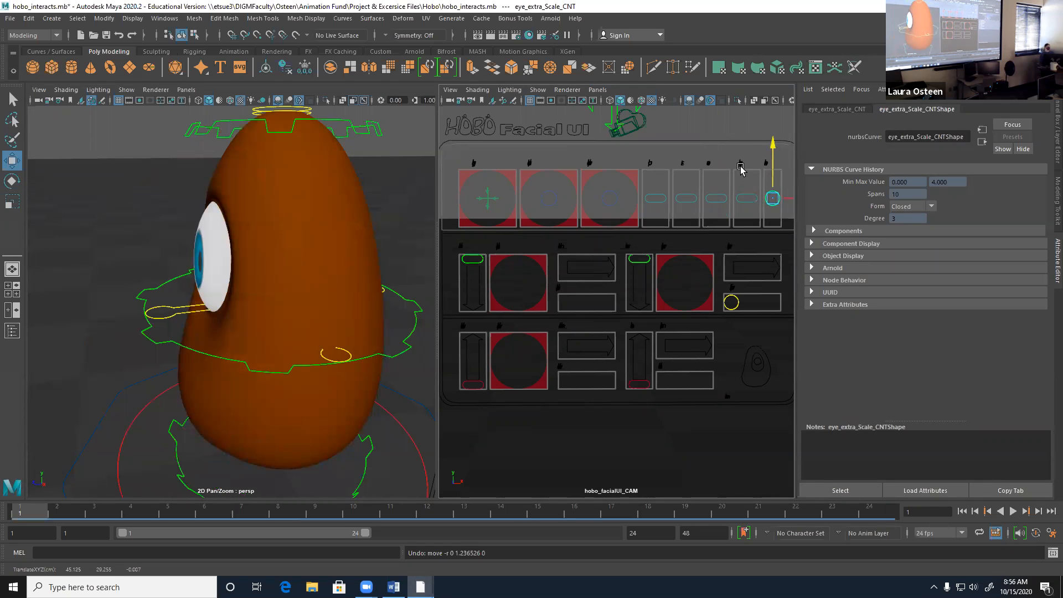
Try lowering the eye_extra_Scale control to the end of its slot, and undo the move
{"action": "left_click_drag", "start_coordinate": [773, 143], "coordinate": [772, 169]}
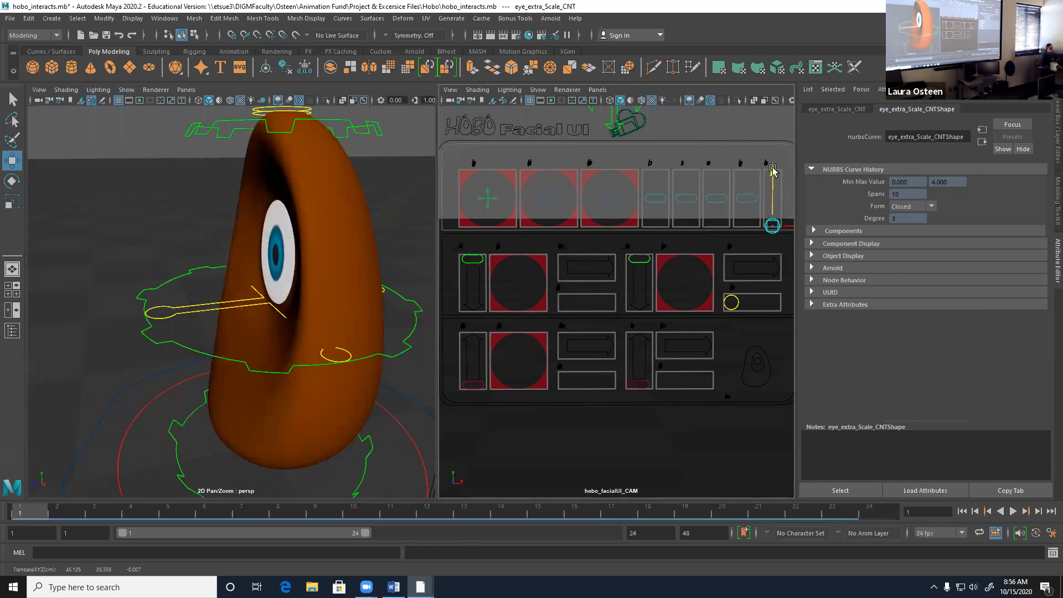
{"action": "key", "text": "ctrl+z"}
{"action": "left_click_drag", "start_coordinate": [194, 372], "coordinate": [294, 365], "text": "alt"}
{"action": "scroll", "coordinate": [294, 365], "scroll_direction": "up", "scroll_amount": 2}
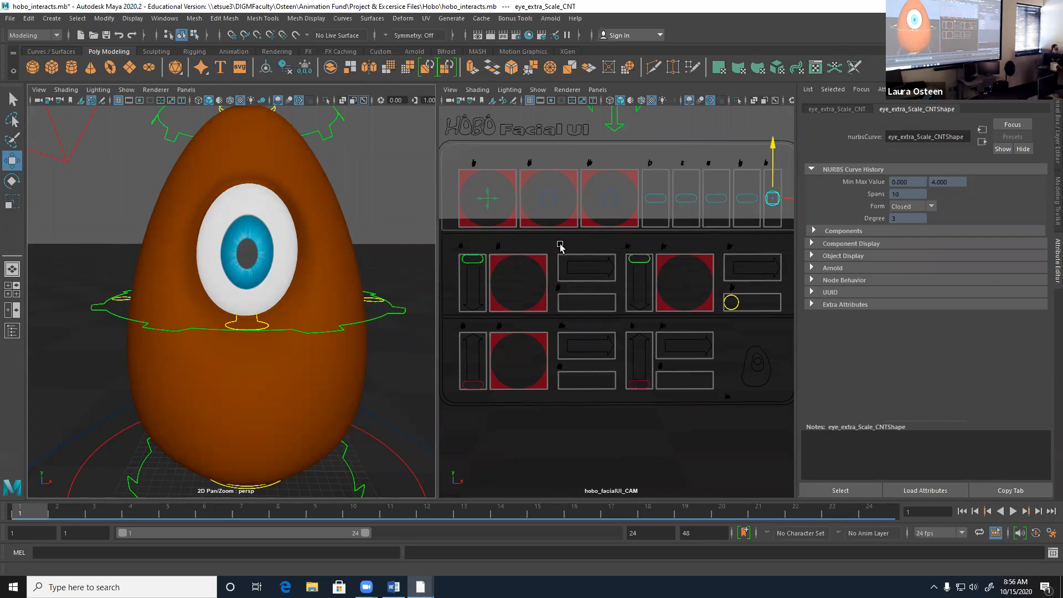
Lower the upperlid control to bring the Hobo's upper eyelid partway down over the eye
{"action": "left_click", "coordinate": [468, 261]}
{"action": "left_click_drag", "start_coordinate": [473, 239], "coordinate": [479, 206]}
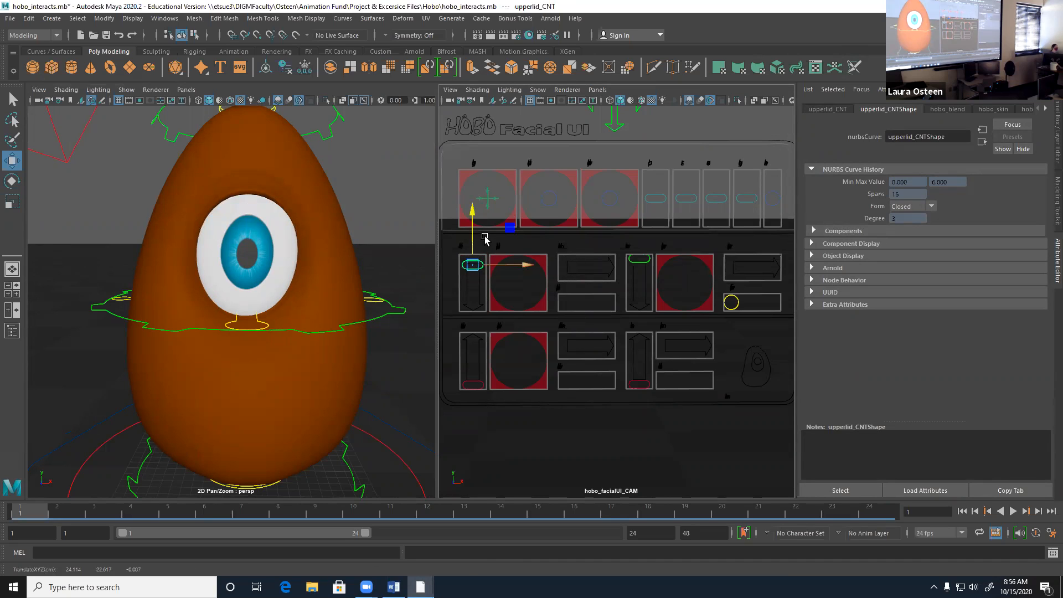
{"action": "left_click_drag", "start_coordinate": [475, 216], "coordinate": [477, 223]}
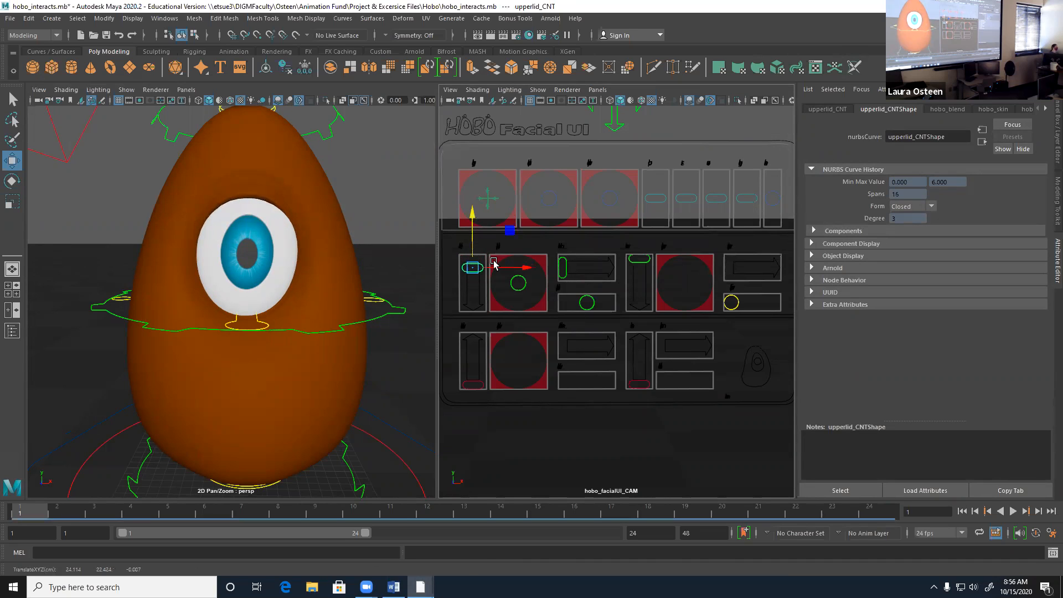
{"action": "left_click_drag", "start_coordinate": [474, 219], "coordinate": [477, 250]}
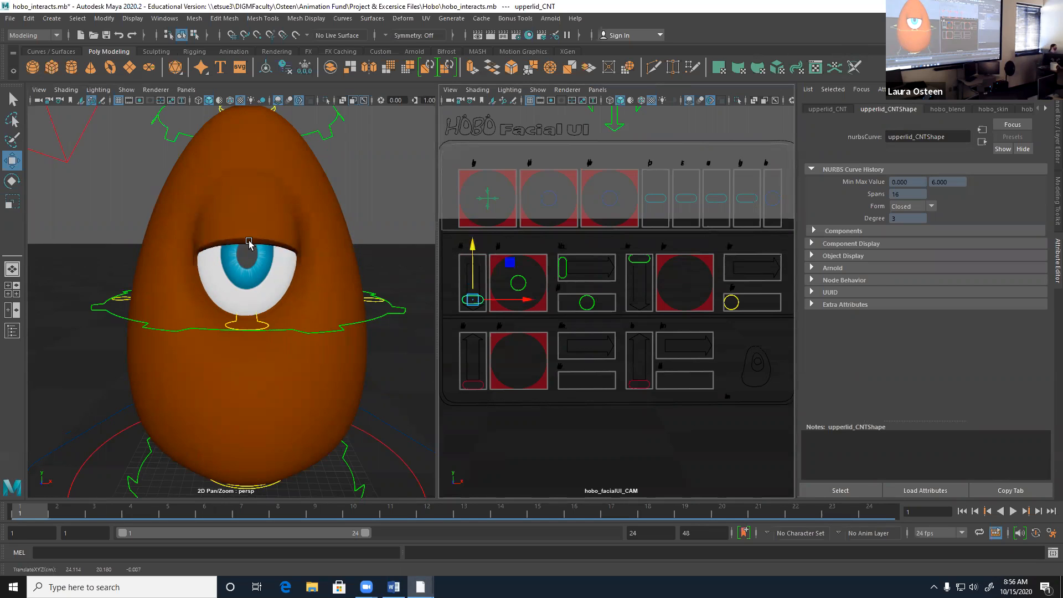
Try slanting the upper eyelid by moving the upperlid_shape control diagonally, and undo the move
{"action": "left_click", "coordinate": [518, 276]}
{"action": "mouse_move", "coordinate": [554, 246]}
{"action": "left_mouse_down"}
{"action": "mouse_move", "coordinate": [572, 240]}
{"action": "mouse_move", "coordinate": [552, 238]}
{"action": "left_mouse_up"}
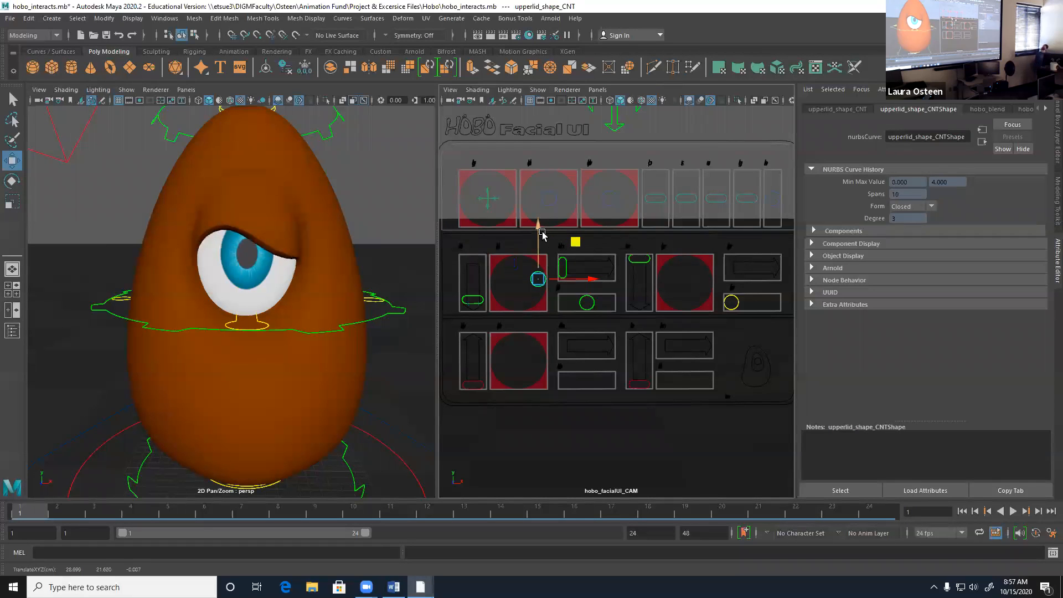
{"action": "key", "text": "ctrl+z"}
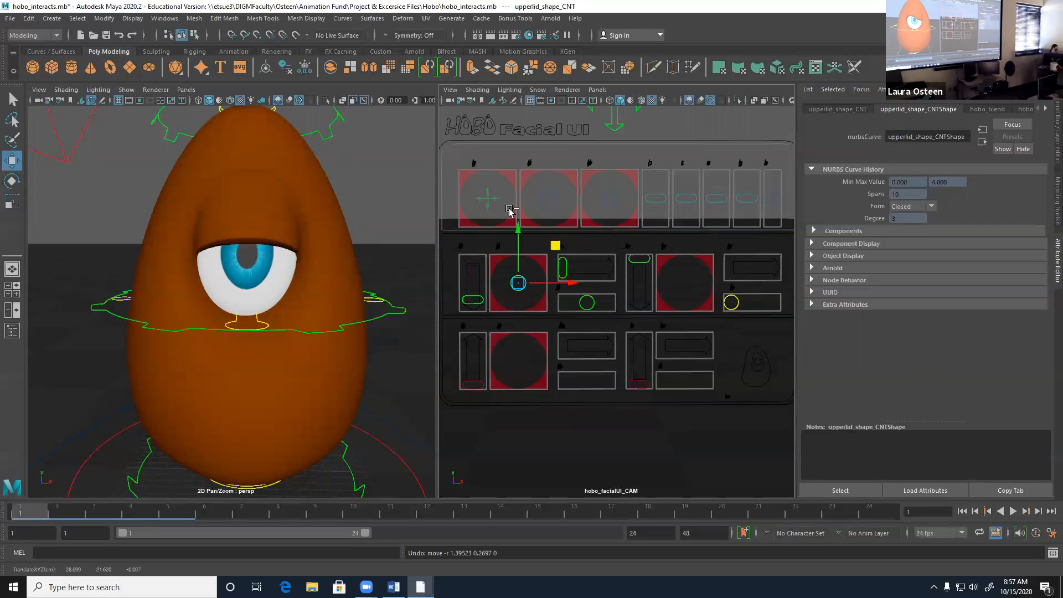
Try sliding the upperlid_compress control horizontally and examine the upper eyelid from several angles
{"action": "left_click", "coordinate": [587, 264]}
{"action": "mouse_move", "coordinate": [617, 271]}
{"action": "left_mouse_down"}
{"action": "mouse_move", "coordinate": [636, 275]}
{"action": "mouse_move", "coordinate": [609, 277]}
{"action": "left_mouse_up"}
{"action": "left_click_drag", "start_coordinate": [272, 316], "coordinate": [145, 328], "text": "alt"}
{"action": "mouse_move", "coordinate": [629, 269]}
{"action": "left_mouse_down"}
{"action": "mouse_move", "coordinate": [653, 269]}
{"action": "mouse_move", "coordinate": [619, 270]}
{"action": "left_mouse_up"}
{"action": "left_click_drag", "start_coordinate": [256, 367], "coordinate": [301, 320], "text": "alt"}
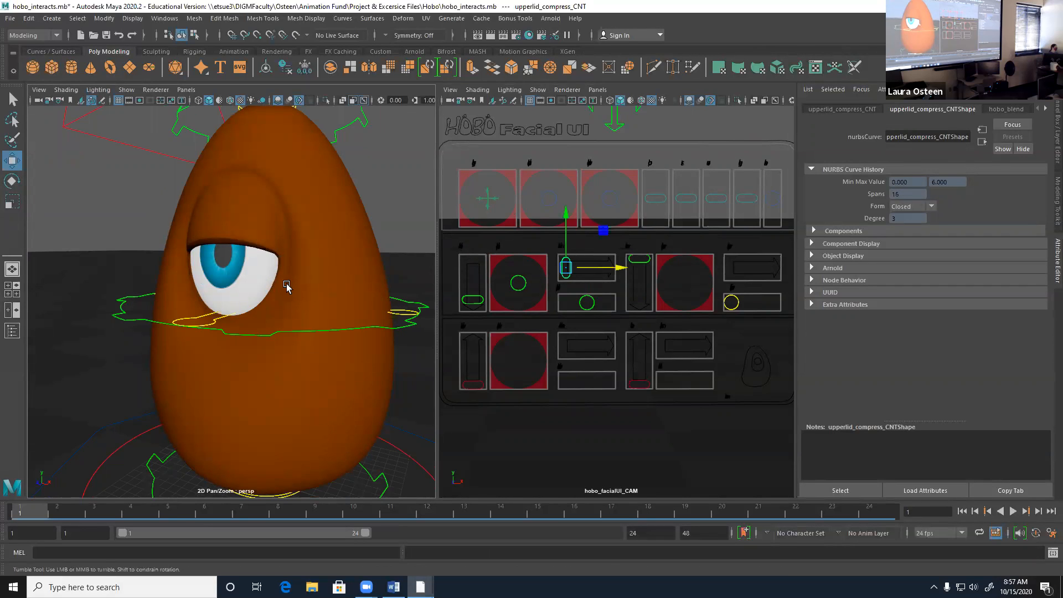
{"action": "left_click_drag", "start_coordinate": [284, 287], "coordinate": [310, 280], "text": "alt"}
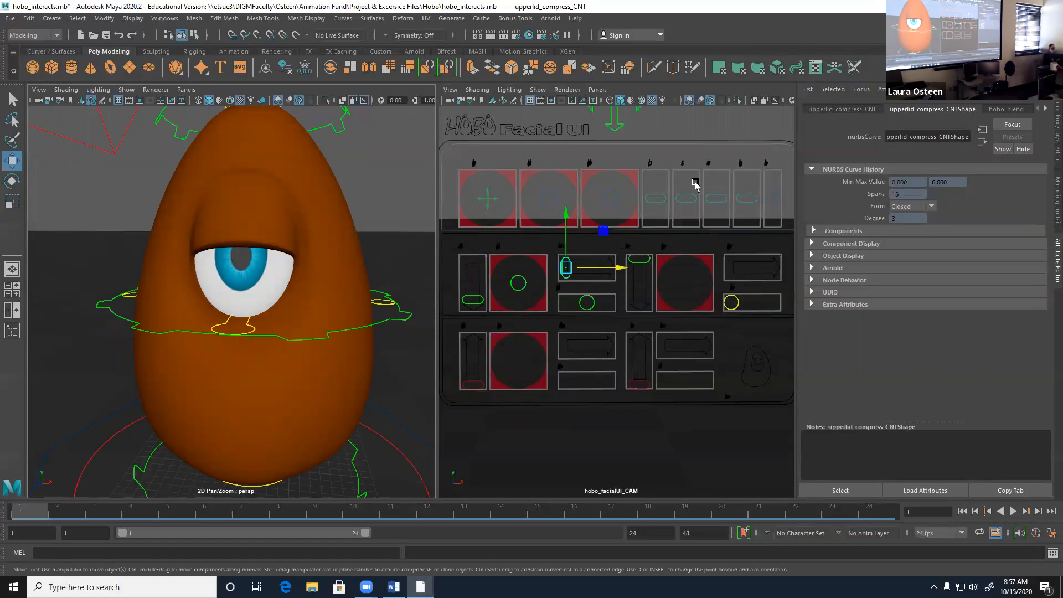
Shift the upper eyelid sideways by sliding the upperlid_sideToSide control to the end of its slot
{"action": "left_click", "coordinate": [588, 303]}
{"action": "mouse_move", "coordinate": [638, 303]}
{"action": "left_mouse_down"}
{"action": "mouse_move", "coordinate": [651, 304]}
{"action": "mouse_move", "coordinate": [625, 304]}
{"action": "mouse_move", "coordinate": [659, 303]}
{"action": "left_mouse_up"}
{"action": "left_click_drag", "start_coordinate": [386, 331], "coordinate": [200, 375], "text": "alt"}
{"action": "right_click_drag", "start_coordinate": [199, 375], "coordinate": [296, 358], "text": "alt"}
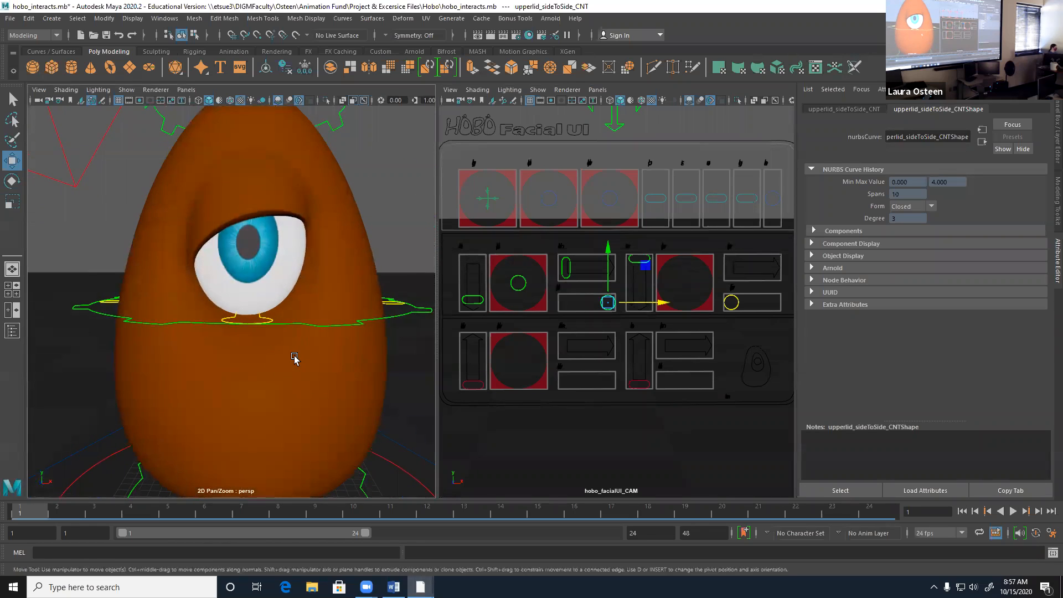
Undo the upperlid_sideToSide move and the upperlid moves to reopen the Hobo's eye
{"action": "key", "text": "ctrl+z"}
{"action": "key", "text": "ctrl+z"}
{"action": "key", "text": "ctrl+z"}
{"action": "key", "text": "ctrl+z"}
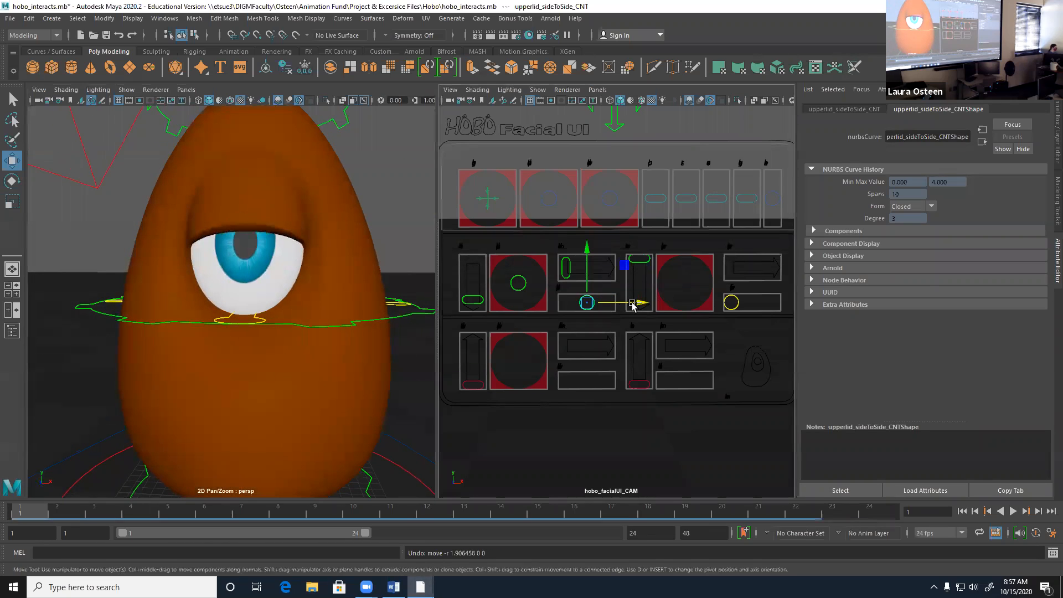
{"action": "key", "text": "ctrl+z"}
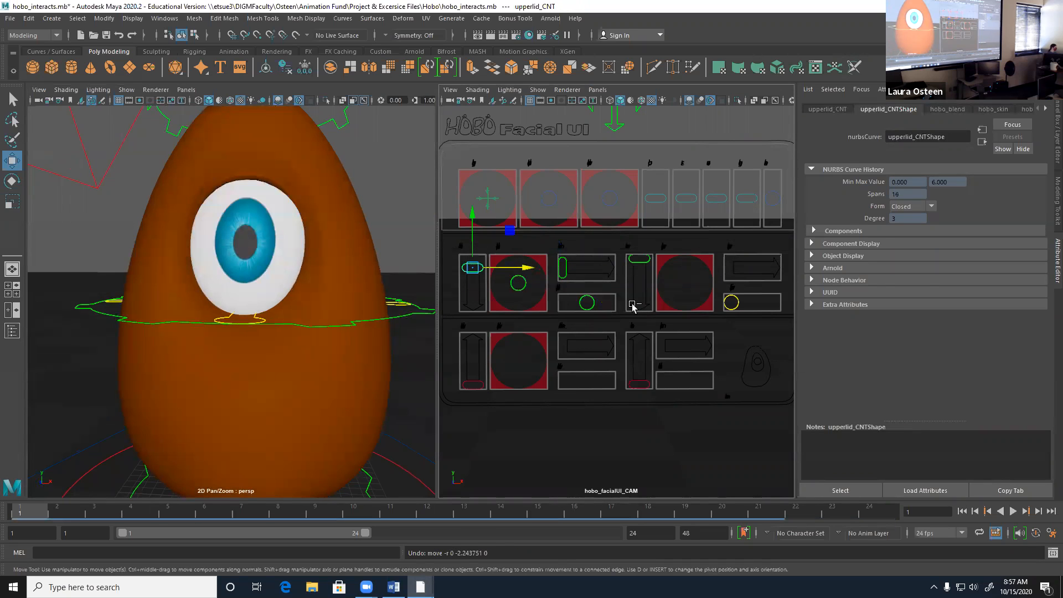
{"action": "key", "text": "ctrl+z"}
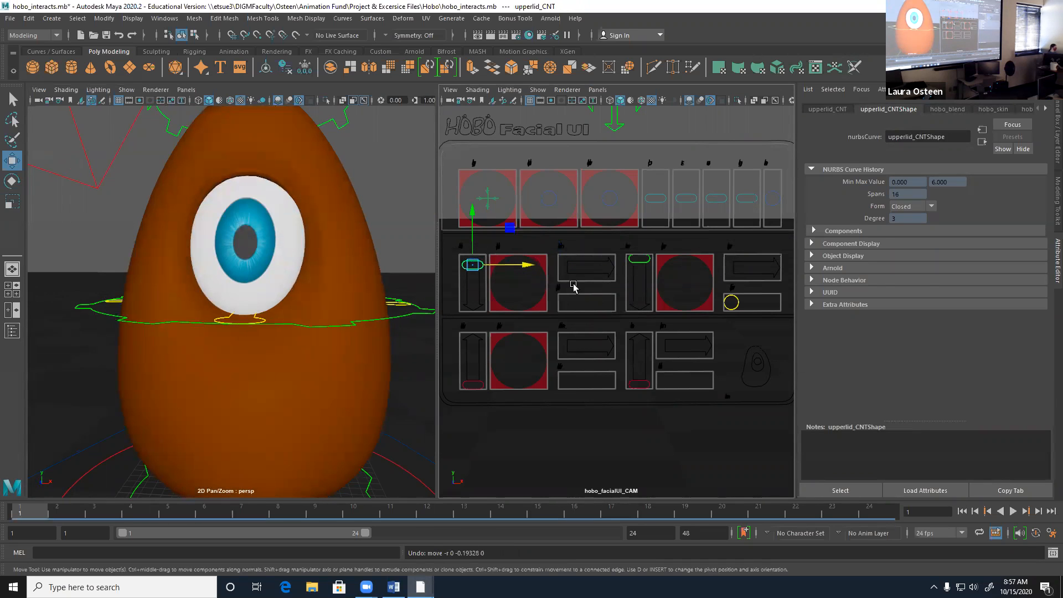
Lower the eyebrow control to the middle of its slot and examine the brow from the side
{"action": "left_click", "coordinate": [645, 260]}
{"action": "left_click_drag", "start_coordinate": [646, 260], "coordinate": [642, 287]}
{"action": "left_click_drag", "start_coordinate": [299, 310], "coordinate": [268, 325], "text": "alt"}
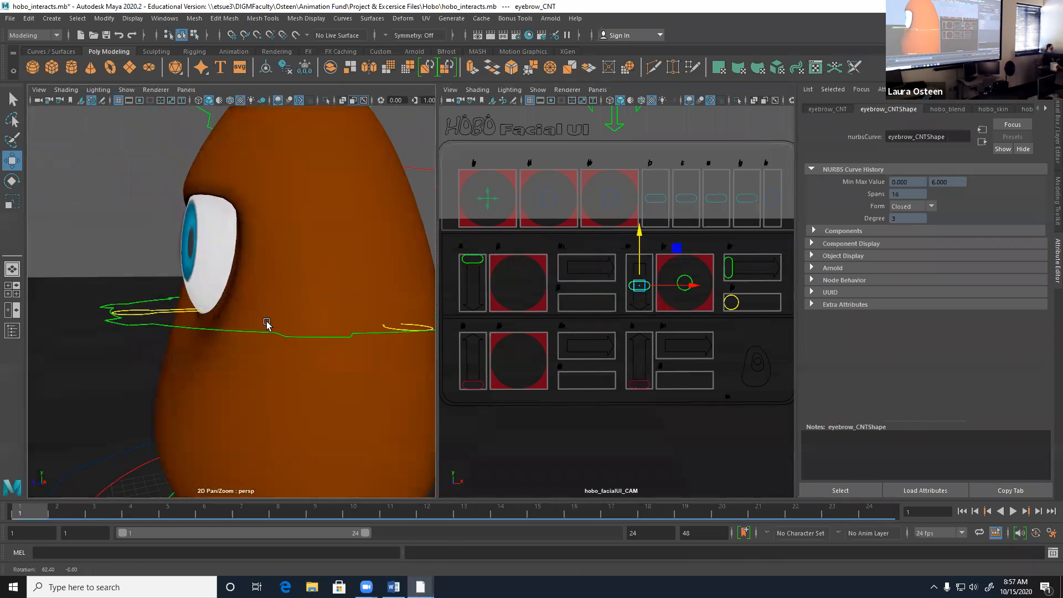
Lower the upperlid control so the upper eyelid sits under the lowered brow
{"action": "left_click", "coordinate": [472, 259]}
{"action": "left_click_drag", "start_coordinate": [469, 209], "coordinate": [480, 235]}
{"action": "left_click_drag", "start_coordinate": [146, 316], "coordinate": [249, 321], "text": "alt"}
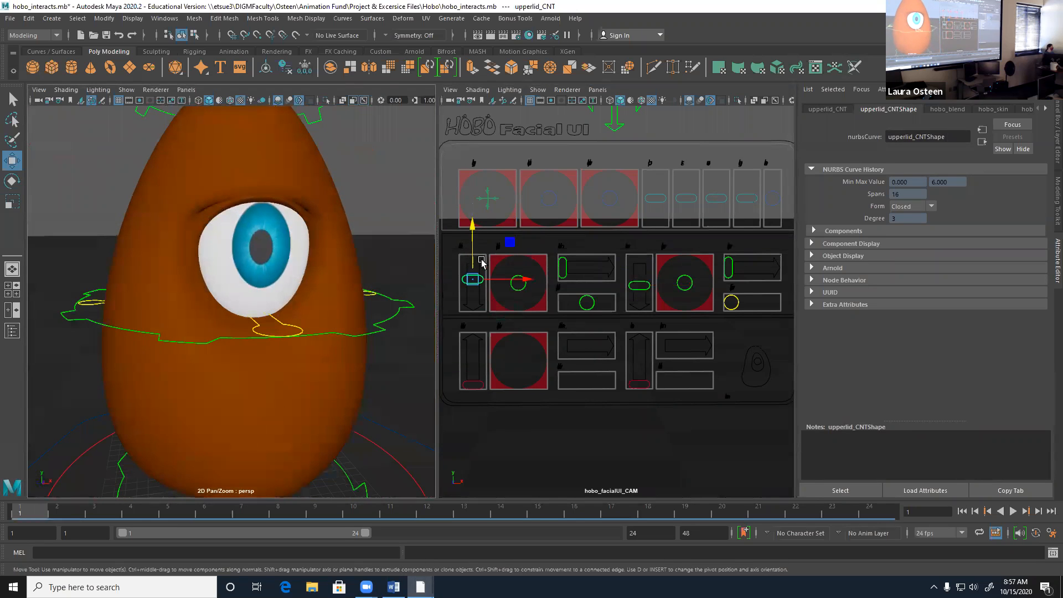
Try reshaping the brow by moving the eyebrow_shape control, and undo the move
{"action": "left_click", "coordinate": [694, 287]}
{"action": "mouse_move", "coordinate": [720, 252]}
{"action": "left_mouse_down"}
{"action": "mouse_move", "coordinate": [706, 242]}
{"action": "mouse_move", "coordinate": [720, 267]}
{"action": "mouse_move", "coordinate": [715, 246]}
{"action": "mouse_move", "coordinate": [696, 244]}
{"action": "mouse_move", "coordinate": [720, 248]}
{"action": "mouse_move", "coordinate": [713, 260]}
{"action": "left_mouse_up"}
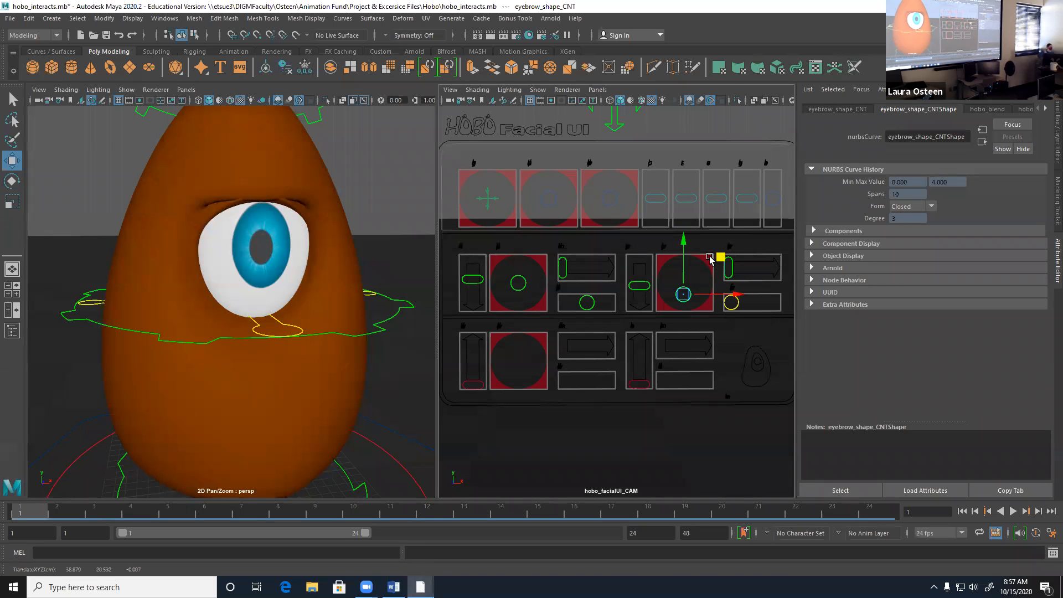
{"action": "key", "text": "ctrl+z"}
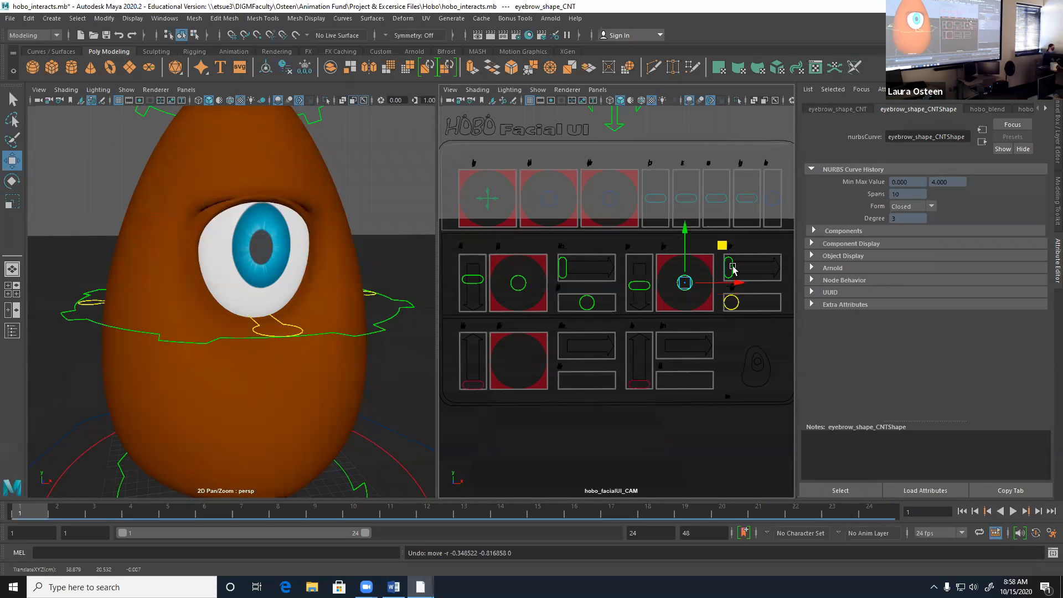
Slide the eyebrow control in the horizontal arrow slot slightly along its track while viewing the brow from the side
{"action": "left_click", "coordinate": [732, 268]}
{"action": "left_click_drag", "start_coordinate": [332, 332], "coordinate": [316, 217], "text": "alt"}
{"action": "left_click_drag", "start_coordinate": [781, 268], "coordinate": [788, 271]}
{"action": "left_click_drag", "start_coordinate": [334, 358], "coordinate": [270, 367], "text": "alt"}
Slide the eyebrow_fixer control to the middle of its slot and examine the brow up close from the side
{"action": "left_click", "coordinate": [731, 303]}
{"action": "mouse_move", "coordinate": [768, 302]}
{"action": "left_mouse_down"}
{"action": "mouse_move", "coordinate": [799, 304]}
{"action": "mouse_move", "coordinate": [788, 304]}
{"action": "left_mouse_up"}
{"action": "left_click_drag", "start_coordinate": [325, 369], "coordinate": [257, 369], "text": "alt"}
{"action": "right_click_drag", "start_coordinate": [308, 352], "coordinate": [279, 355], "text": "alt"}
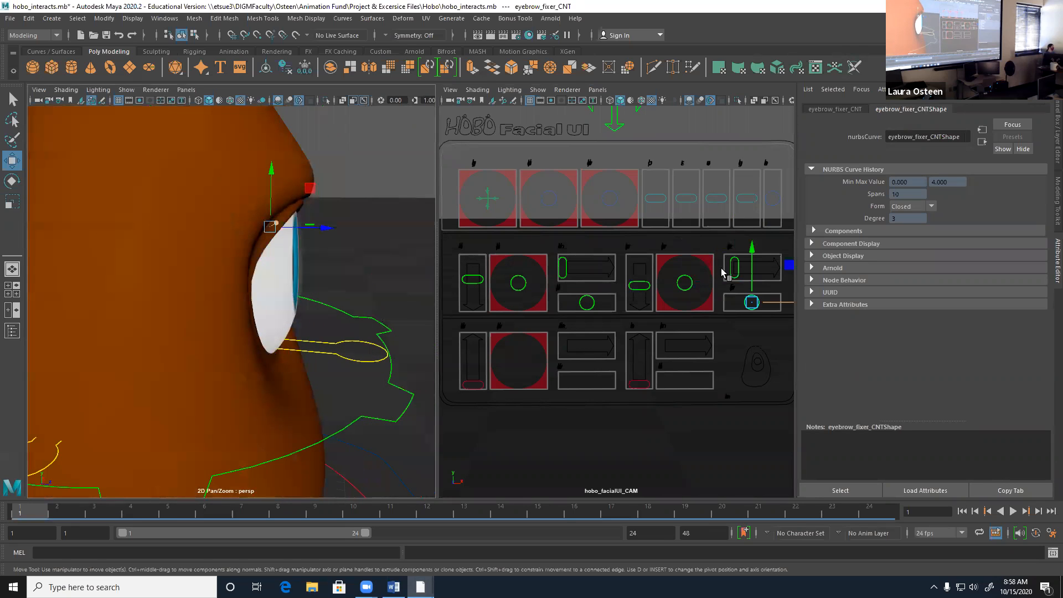
Lower the upperlid control slightly further and examine the lid and brow on the whole Hobo
{"action": "left_click", "coordinate": [479, 280]}
{"action": "left_click_drag", "start_coordinate": [472, 235], "coordinate": [260, 292]}
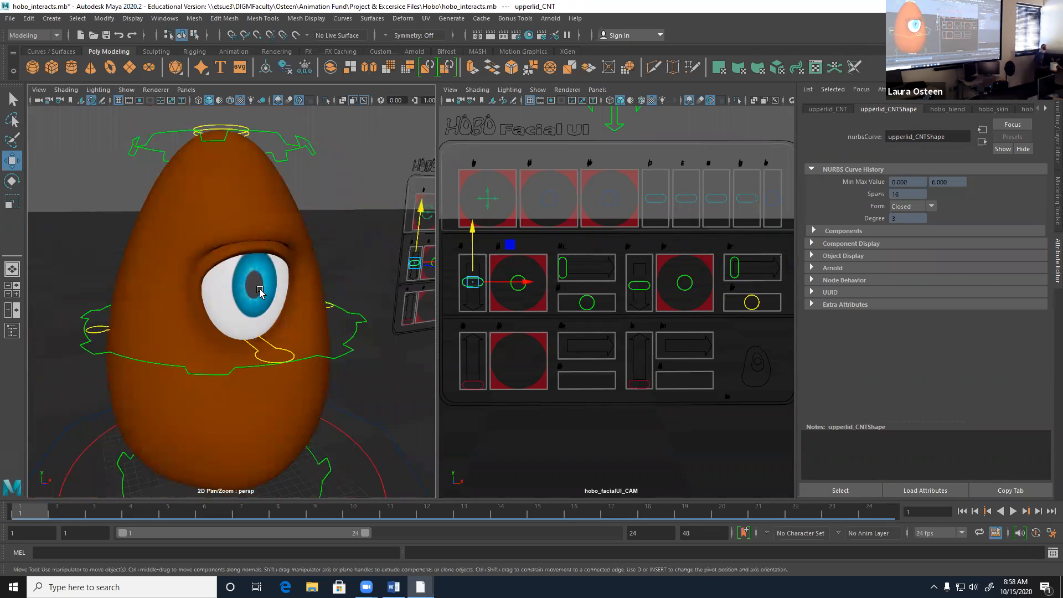
{"action": "left_click_drag", "start_coordinate": [255, 365], "coordinate": [246, 362], "text": "alt"}
{"action": "scroll", "coordinate": [257, 370], "scroll_direction": "down", "scroll_amount": 3}
Undo all the eyebrow and upper eyelid control moves
{"action": "key", "text": "ctrl+z"}
{"action": "key", "text": "ctrl+z"}
{"action": "key", "text": "ctrl+z"}
{"action": "key", "text": "ctrl+z"}
{"action": "key", "text": "ctrl+z"}
{"action": "key", "text": "ctrl+z"}
{"action": "key", "text": "ctrl+z"}
{"action": "key", "text": "ctrl+z"}
{"action": "key", "text": "ctrl+z"}
{"action": "key", "text": "ctrl+z"}
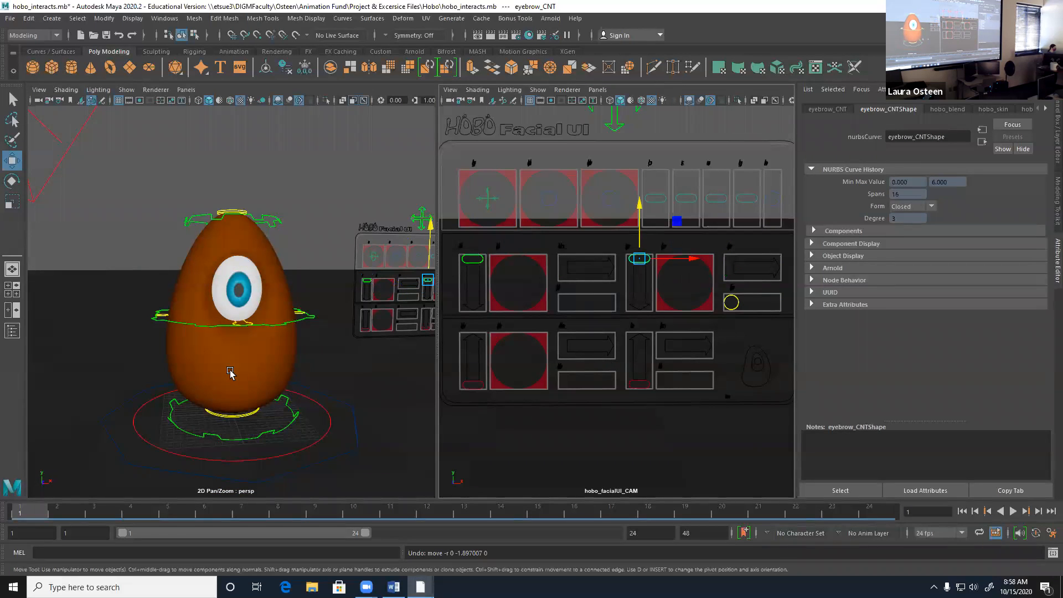
Raise the lowerlid control to bring the Hobo's lower eyelid up over the eye
{"action": "right_click_drag", "start_coordinate": [230, 373], "coordinate": [367, 399], "text": "alt"}
{"action": "left_click", "coordinate": [480, 382]}
{"action": "left_click_drag", "start_coordinate": [474, 329], "coordinate": [474, 285]}
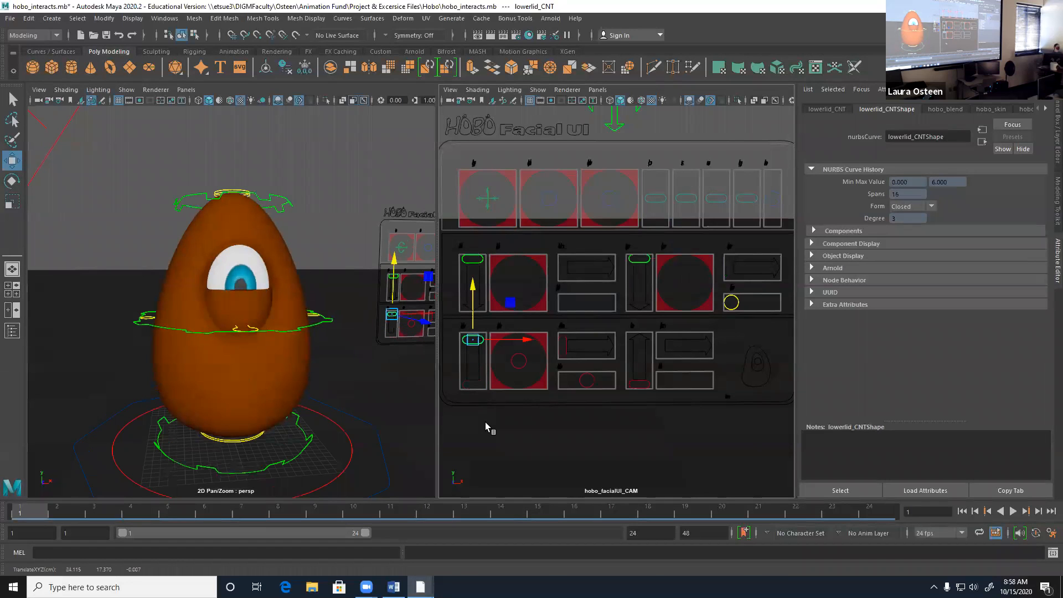
Try reshaping the lower eyelid with the lowerlid_shape control, and undo the lower eyelid moves
{"action": "left_click", "coordinate": [520, 356]}
{"action": "mouse_move", "coordinate": [553, 324]}
{"action": "left_mouse_down"}
{"action": "mouse_move", "coordinate": [584, 307]}
{"action": "mouse_move", "coordinate": [545, 312]}
{"action": "mouse_move", "coordinate": [577, 330]}
{"action": "mouse_move", "coordinate": [551, 340]}
{"action": "left_mouse_up"}
{"action": "key", "text": "ctrl+z"}
{"action": "key", "text": "ctrl+z"}
{"action": "key", "text": "ctrl+z"}
{"action": "key", "text": "ctrl+z"}
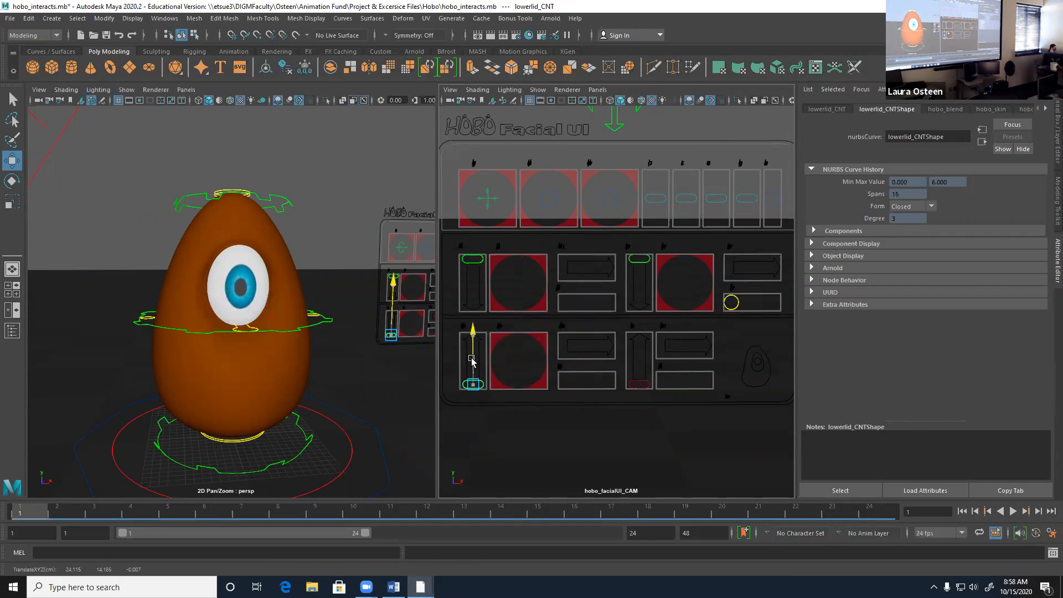
Slide the lowerlid_compress control along its slot, and select the lowerlid_sideTOside control
{"action": "left_click", "coordinate": [562, 346]}
{"action": "left_click_drag", "start_coordinate": [624, 350], "coordinate": [625, 381]}
{"action": "key", "text": "f"}
{"action": "left_click", "coordinate": [593, 380]}
Try moving the lowerlid_shape control diagonally, undo back to lowerlid_compress, and redo up to the lowerlid_shape selection
{"action": "left_click", "coordinate": [525, 362]}
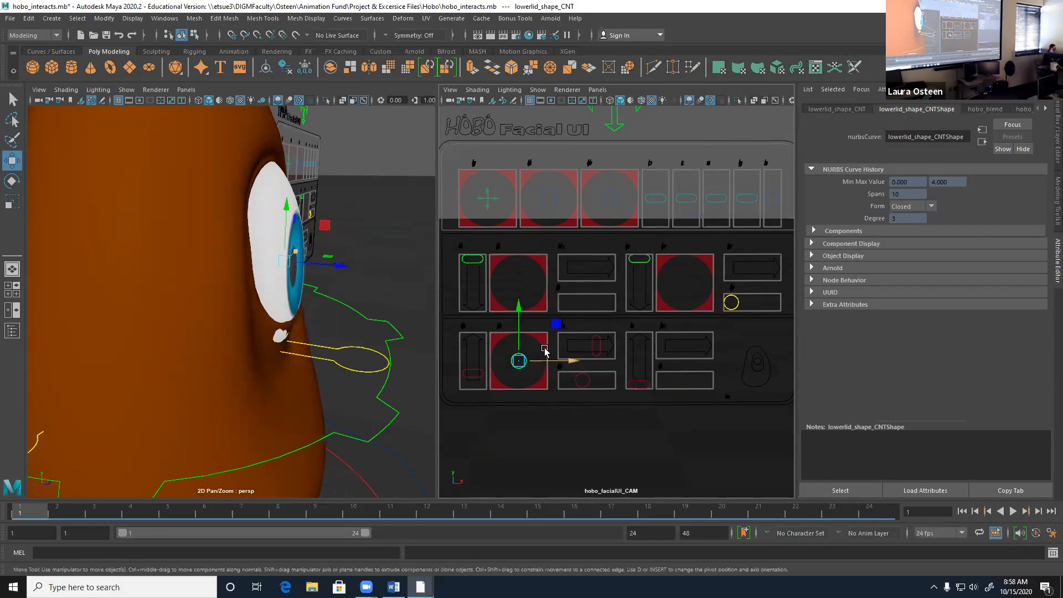
{"action": "left_click_drag", "start_coordinate": [556, 330], "coordinate": [524, 359]}
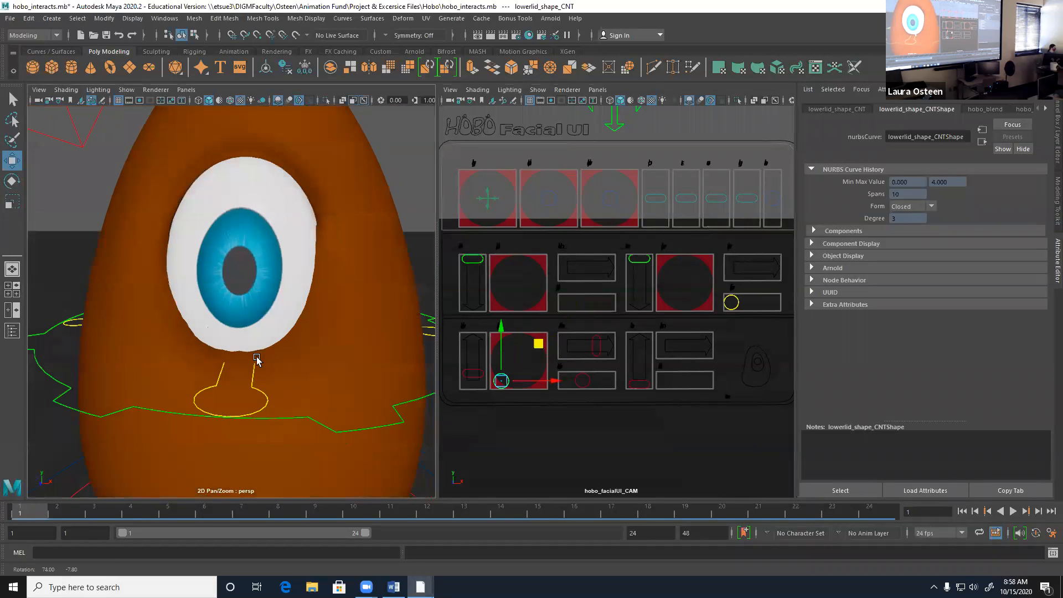
{"action": "key", "text": "ctrl+z"}
{"action": "key", "text": "ctrl+z"}
{"action": "key", "text": "ctrl+z"}
{"action": "key", "text": "ctrl+z"}
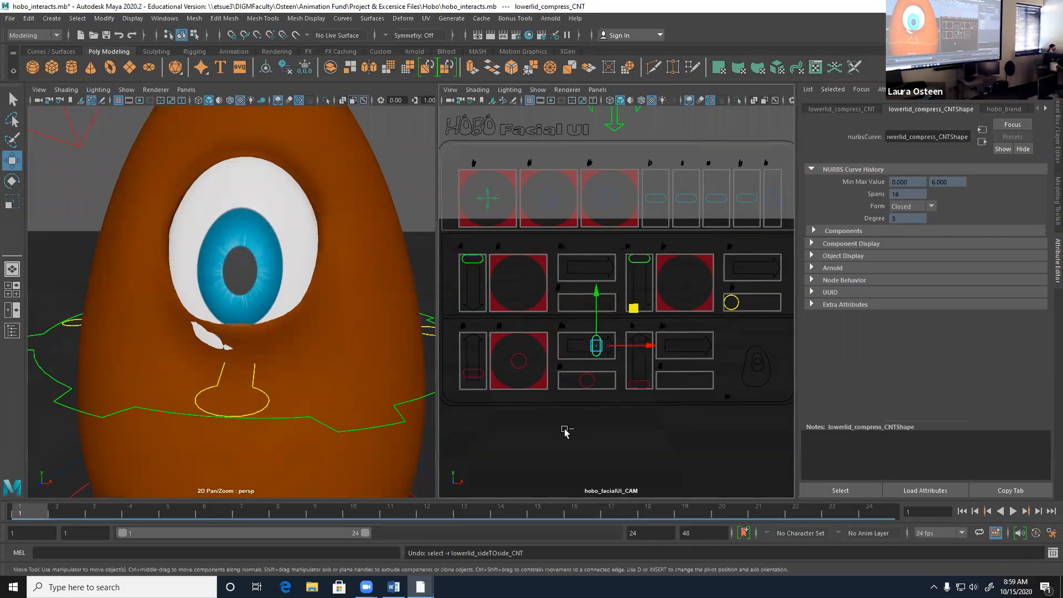
{"action": "key", "text": "shift+z"}
{"action": "key", "text": "shift+z"}
{"action": "key", "text": "shift+z"}
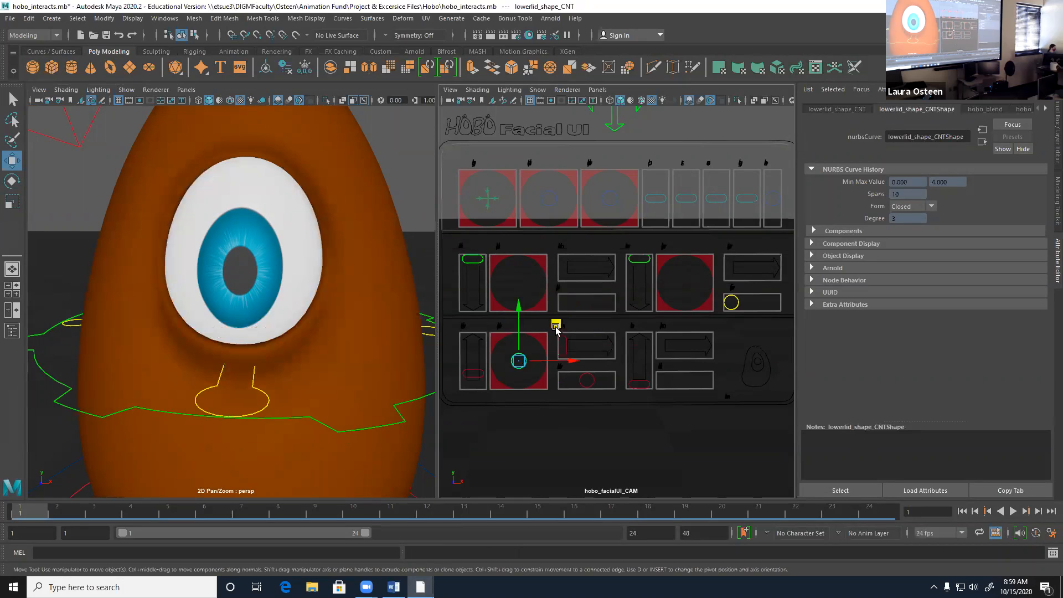
Adjust the lowerlid_compress control along its slot, and raise the cheek control slightly
{"action": "left_click", "coordinate": [568, 340]}
{"action": "left_click_drag", "start_coordinate": [619, 347], "coordinate": [641, 340]}
{"action": "left_click", "coordinate": [650, 378]}
{"action": "left_click", "coordinate": [642, 383]}
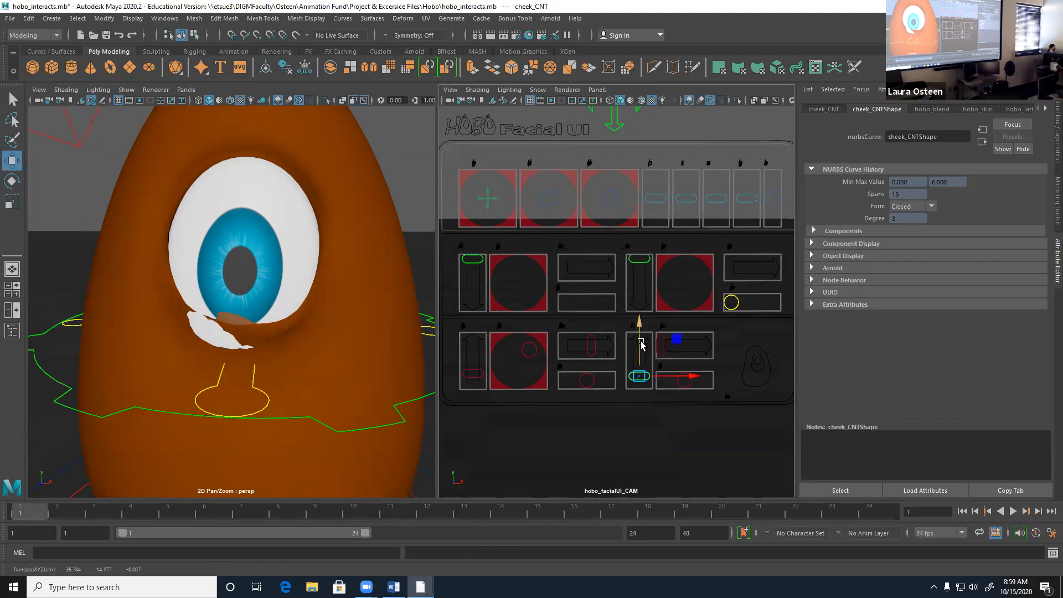
Try sliding the cheek's horizontal arrow control and the cheek_sideToside control along their slots
{"action": "left_click", "coordinate": [661, 346]}
{"action": "mouse_move", "coordinate": [700, 352]}
{"action": "left_mouse_down"}
{"action": "mouse_move", "coordinate": [722, 346]}
{"action": "mouse_move", "coordinate": [702, 348]}
{"action": "left_mouse_up"}
{"action": "left_click", "coordinate": [692, 379]}
{"action": "left_click_drag", "start_coordinate": [730, 380], "coordinate": [674, 387]}
{"action": "left_click", "coordinate": [662, 346]}
{"action": "left_click", "coordinate": [674, 381]}
Undo all the cheek and lower eyelid control moves
{"action": "key", "text": "ctrl+z"}
{"action": "key", "text": "ctrl+z"}
{"action": "key", "text": "ctrl+z"}
{"action": "key", "text": "ctrl+z"}
{"action": "key", "text": "ctrl+z"}
{"action": "key", "text": "ctrl+z"}
{"action": "key", "text": "ctrl+z"}
{"action": "key", "text": "ctrl+z"}
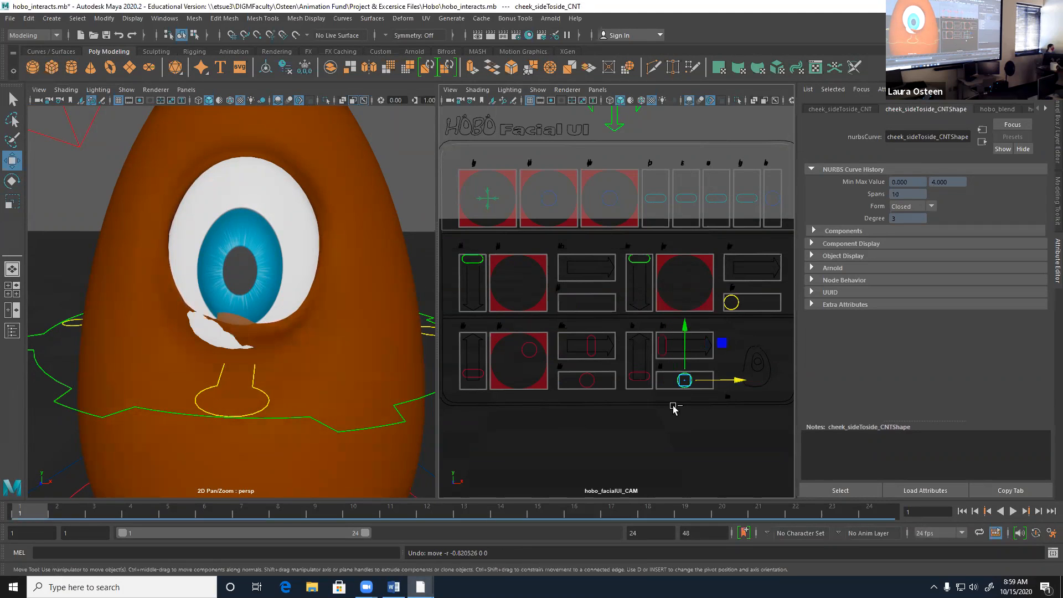
{"action": "key", "text": "ctrl+z"}
{"action": "key", "text": "ctrl+z"}
{"action": "key", "text": "ctrl+z"}
{"action": "key", "text": "ctrl+z"}
{"action": "key", "text": "ctrl+z"}
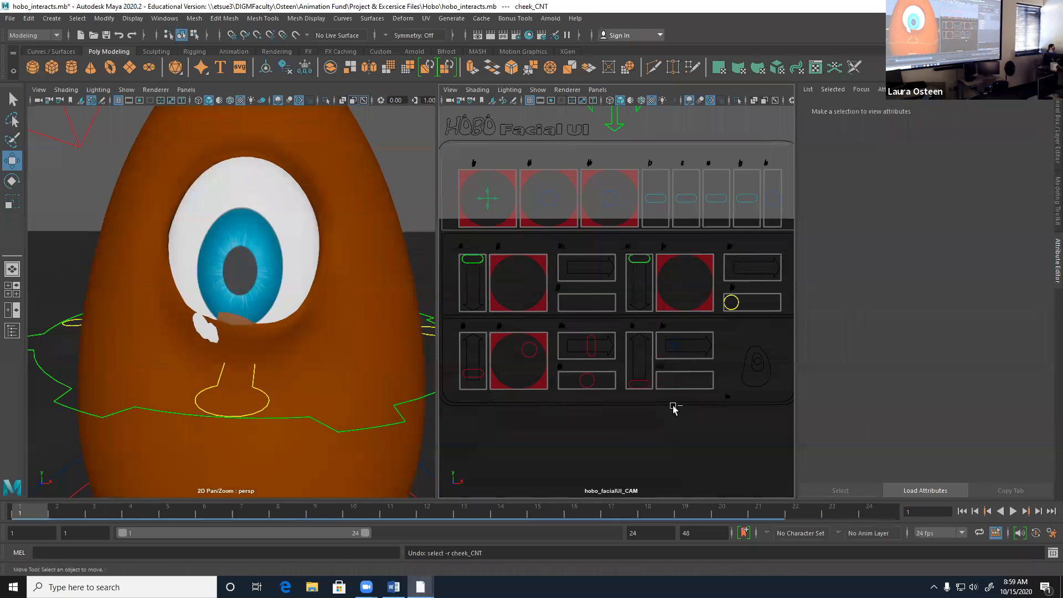
{"action": "key", "text": "ctrl+z"}
{"action": "key", "text": "ctrl+z"}
{"action": "key", "text": "ctrl+z"}
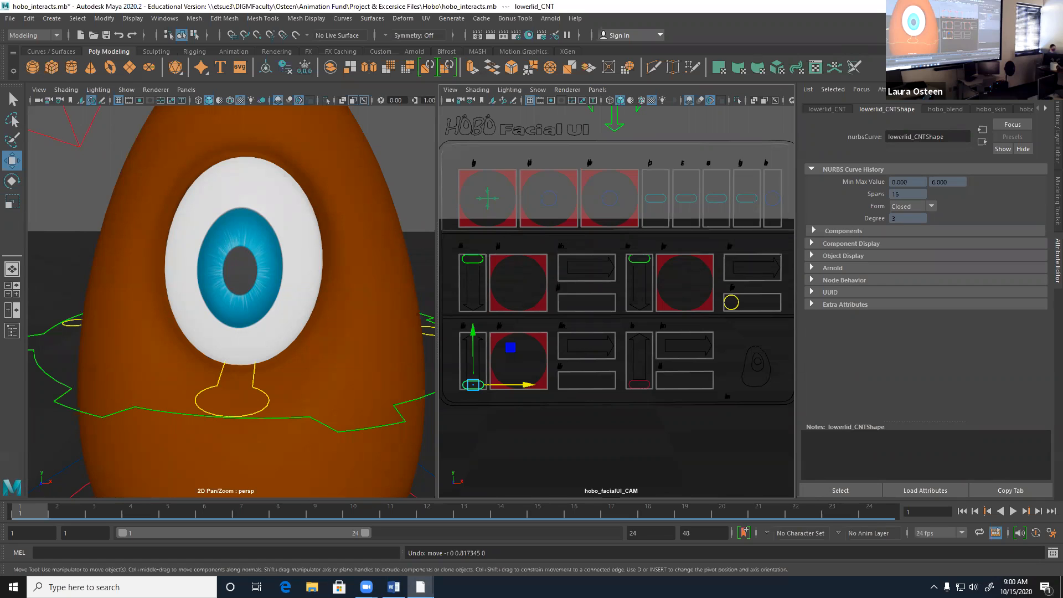
Select the eye_global control and display its transform channels in the Channel Box
{"action": "left_click", "coordinate": [485, 200]}
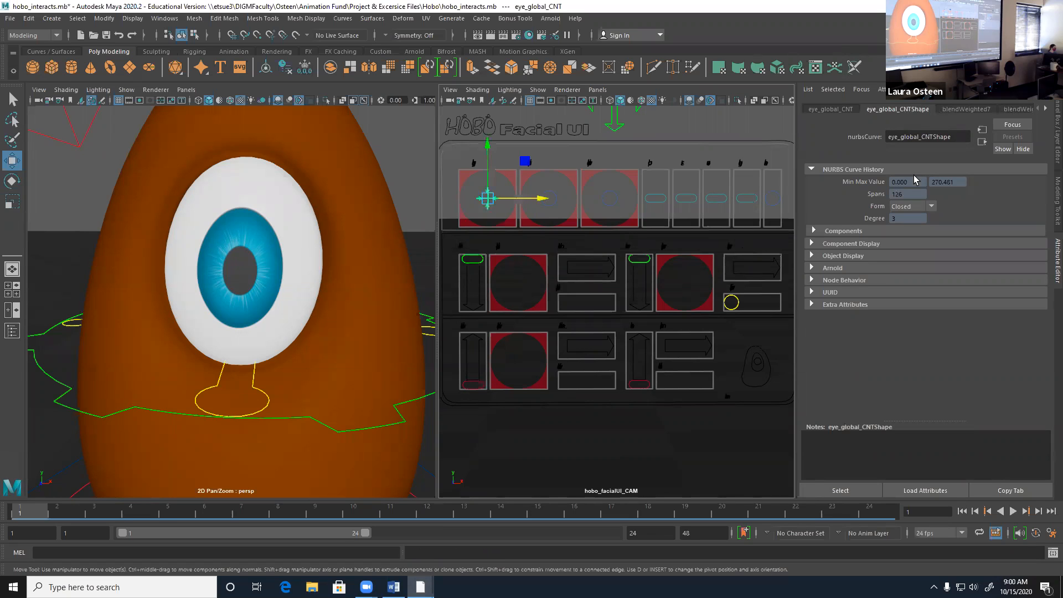
{"action": "left_click", "coordinate": [1055, 131]}
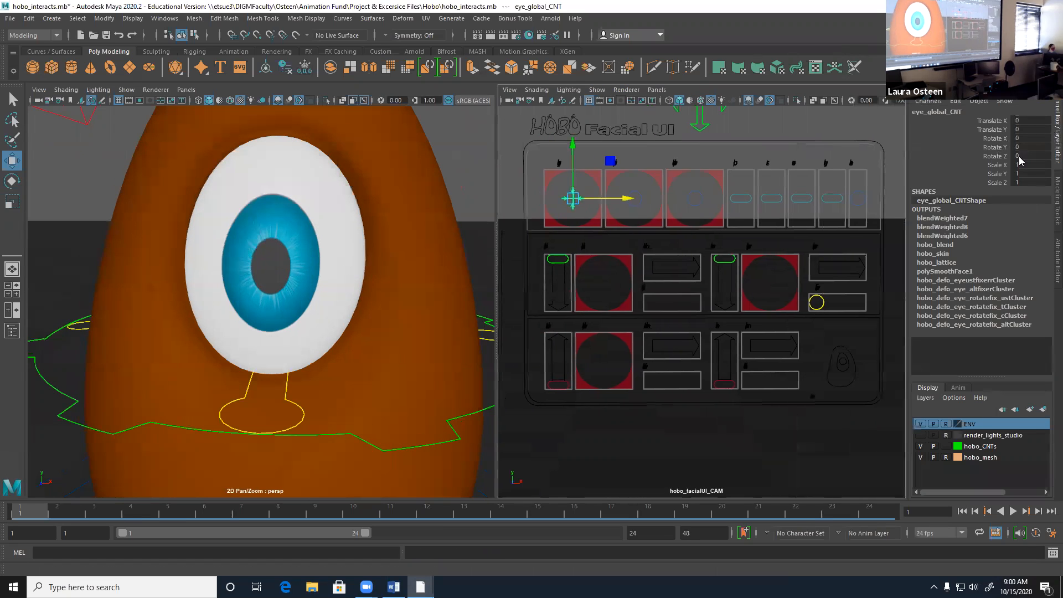
Offset the eye_direction control diagonally, and reset it by setting Translate X and Translate Y to 0
{"action": "left_click", "coordinate": [641, 199]}
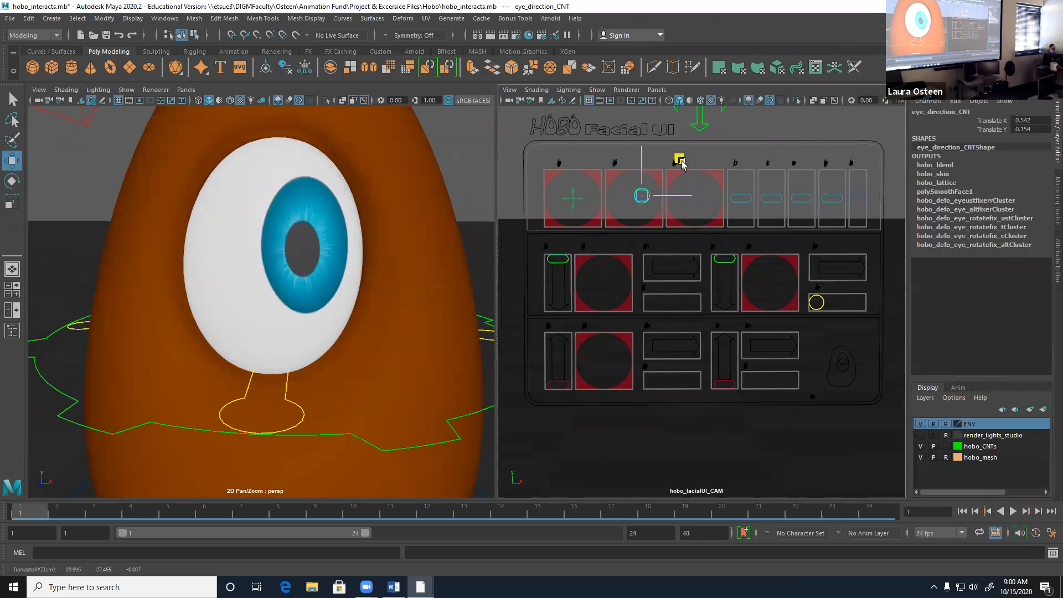
{"action": "left_click_drag", "start_coordinate": [1025, 120], "coordinate": [1024, 132]}
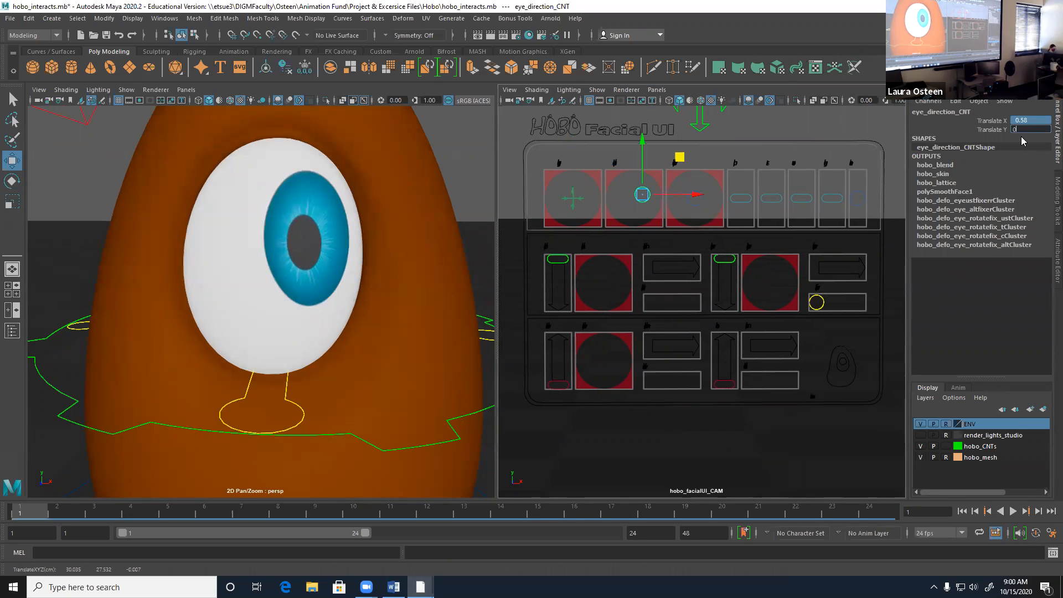
{"action": "type", "text": "0"}
{"action": "key", "text": "Return"}
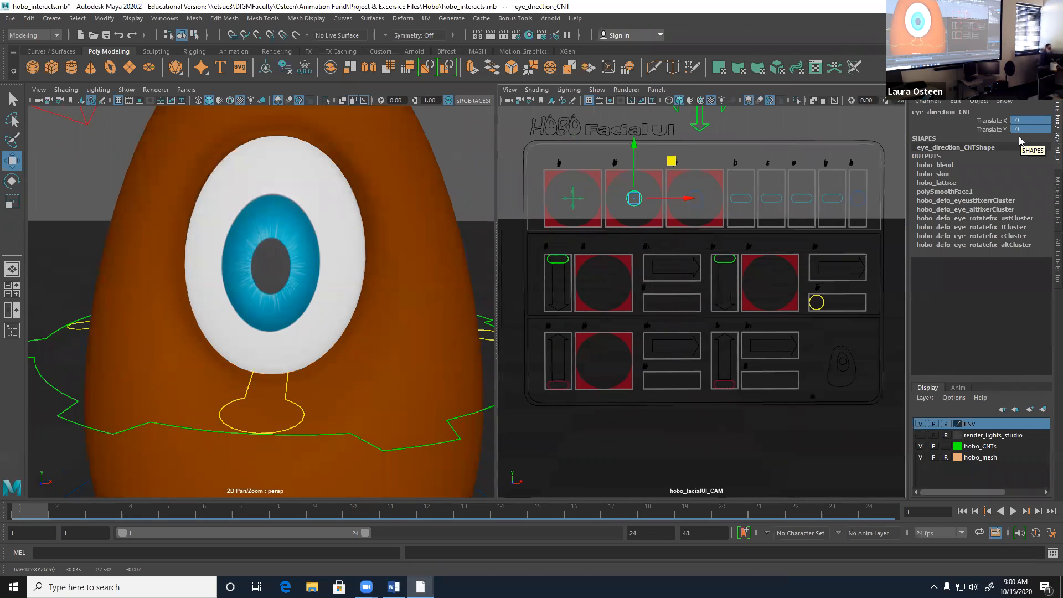
Select the tweak control at the Hobo's base and set its Translate Y to 0
{"action": "right_click_drag", "start_coordinate": [350, 392], "coordinate": [279, 410], "text": "alt"}
{"action": "left_click", "coordinate": [271, 418]}
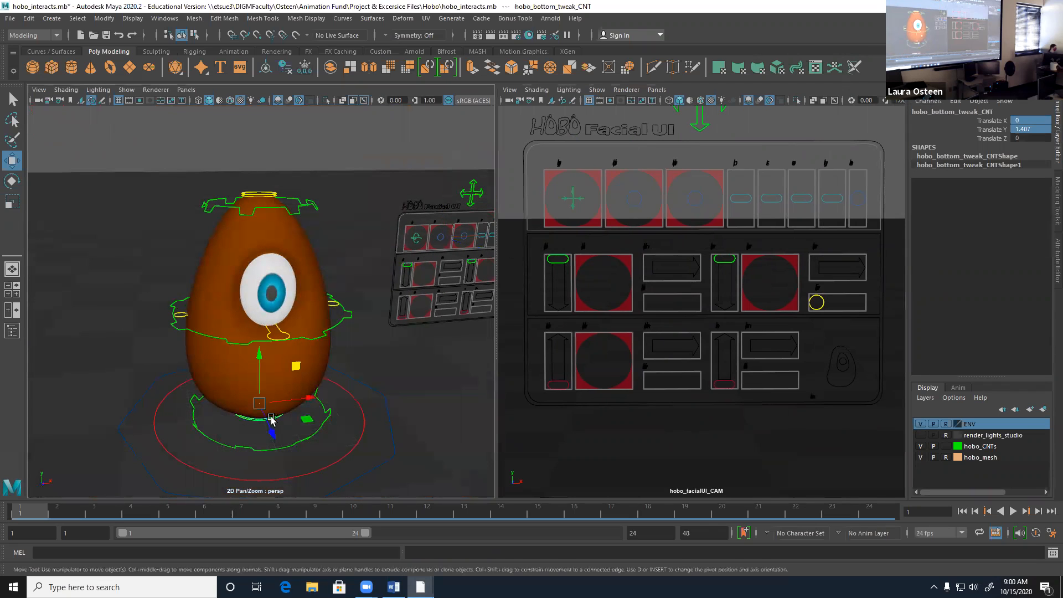
{"action": "left_click", "coordinate": [1023, 131]}
{"action": "type", "text": "0"}
{"action": "key", "text": "Return"}
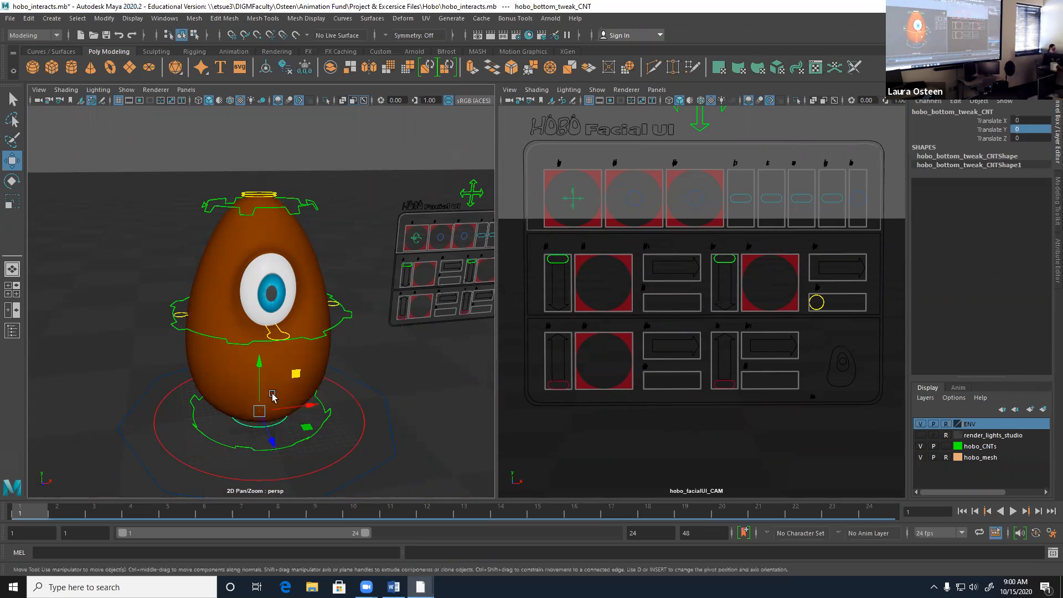
Check the translate channels of the Hobo's bottom, middle and top tweak controls for leftover offsets
{"action": "left_click_drag", "start_coordinate": [273, 395], "coordinate": [299, 450], "text": "alt"}
{"action": "left_click", "coordinate": [291, 453]}
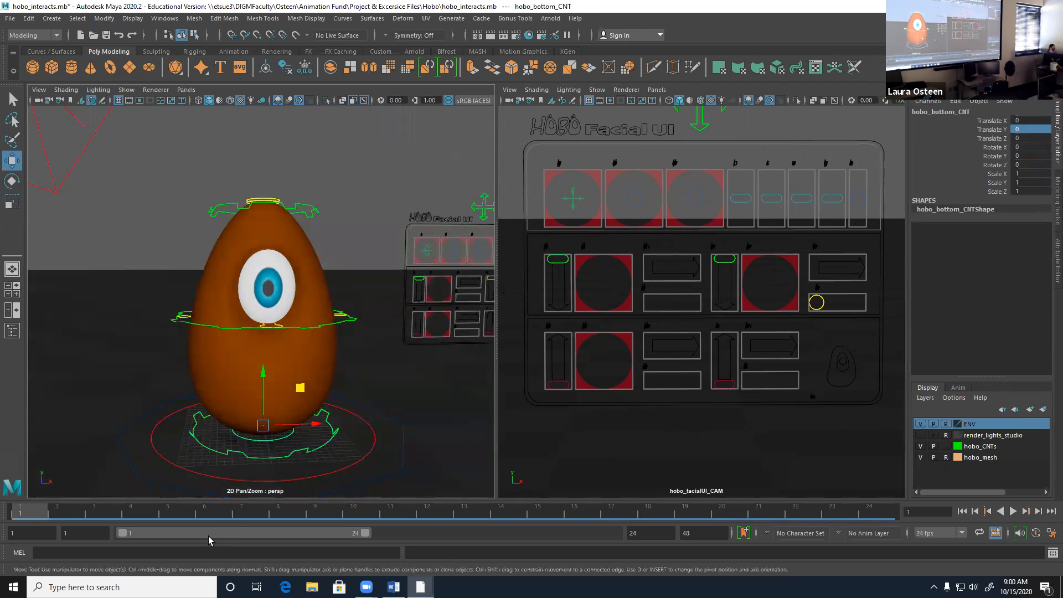
{"action": "left_click", "coordinate": [344, 475]}
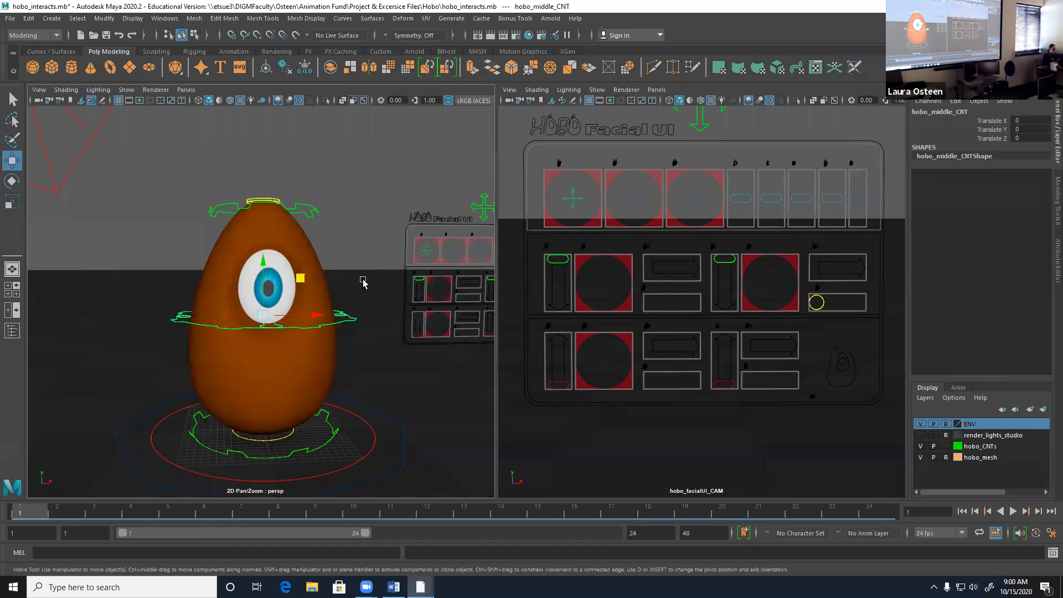
{"action": "left_click", "coordinate": [249, 200]}
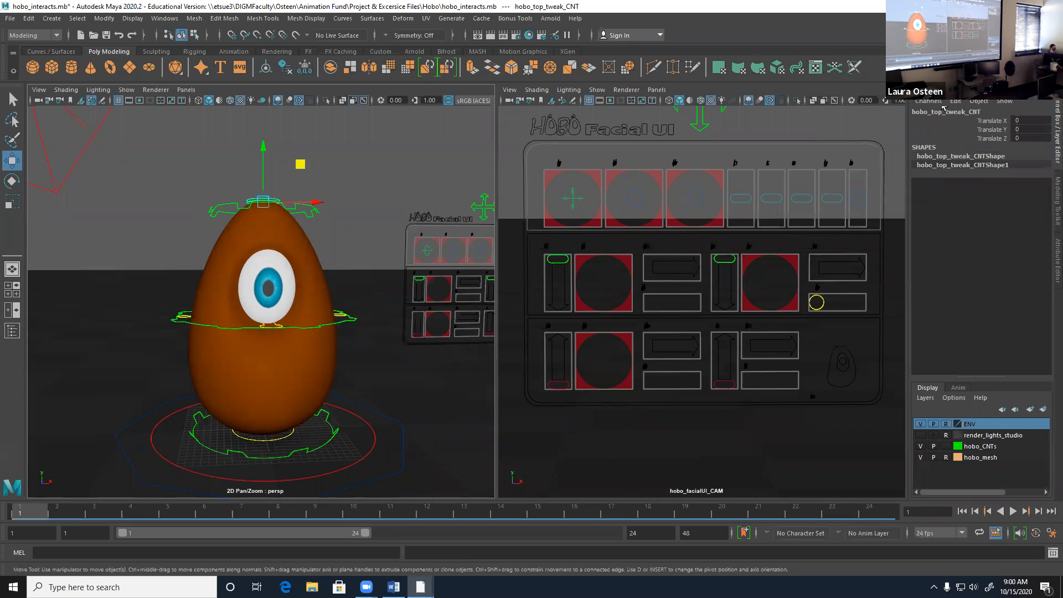
{"action": "left_click_drag", "start_coordinate": [200, 283], "coordinate": [169, 290], "text": "alt"}
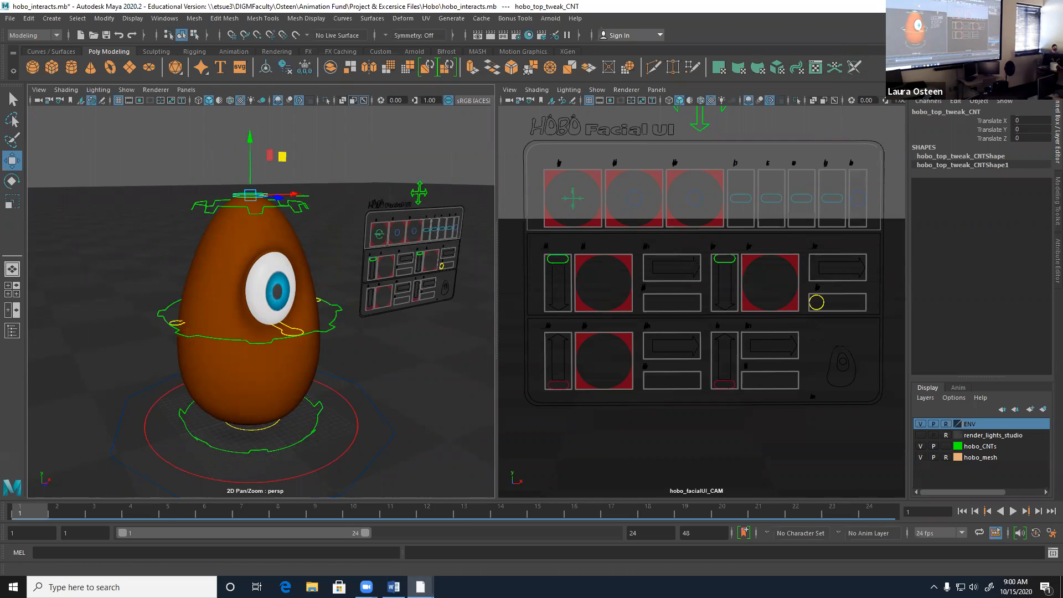
Bring the green cube into view beside the Hobo and select it to show its channels
{"action": "left_click_drag", "start_coordinate": [222, 405], "coordinate": [310, 403], "text": "alt"}
{"action": "middle_click_drag", "start_coordinate": [311, 404], "coordinate": [251, 337], "text": "alt"}
{"action": "right_click_drag", "start_coordinate": [251, 337], "coordinate": [171, 373], "text": "alt"}
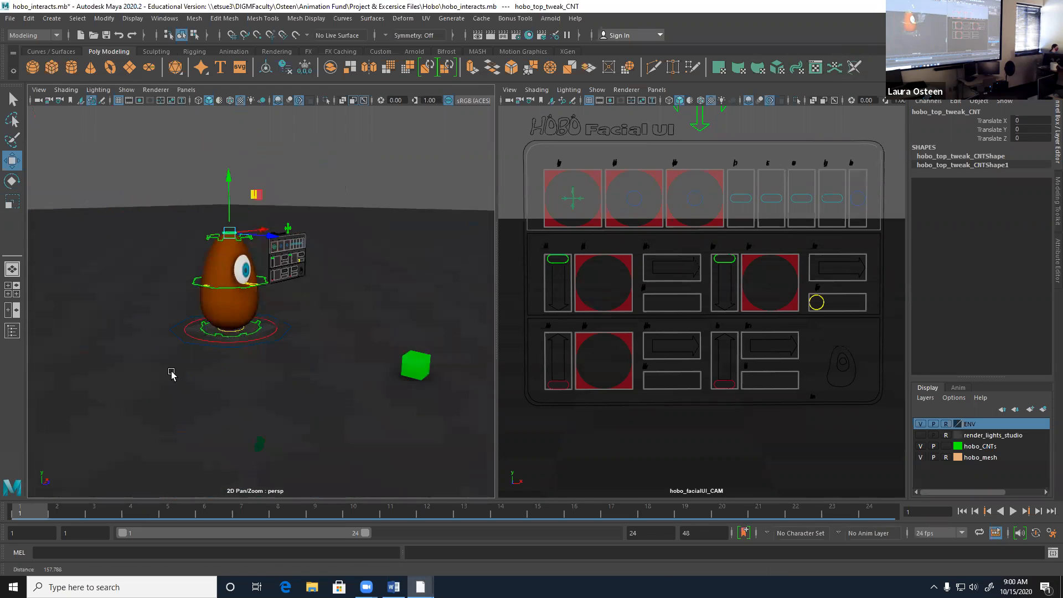
{"action": "left_click", "coordinate": [400, 360]}
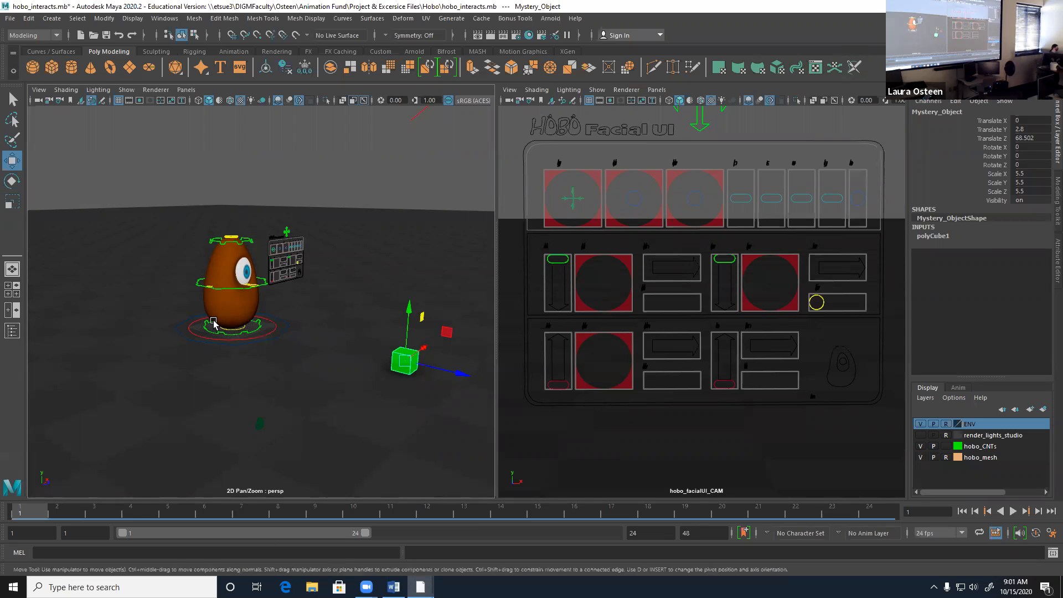
Try moving the Hobo's top and bottom body controls vertically
{"action": "scroll", "coordinate": [249, 338], "scroll_direction": "up", "scroll_amount": 5}
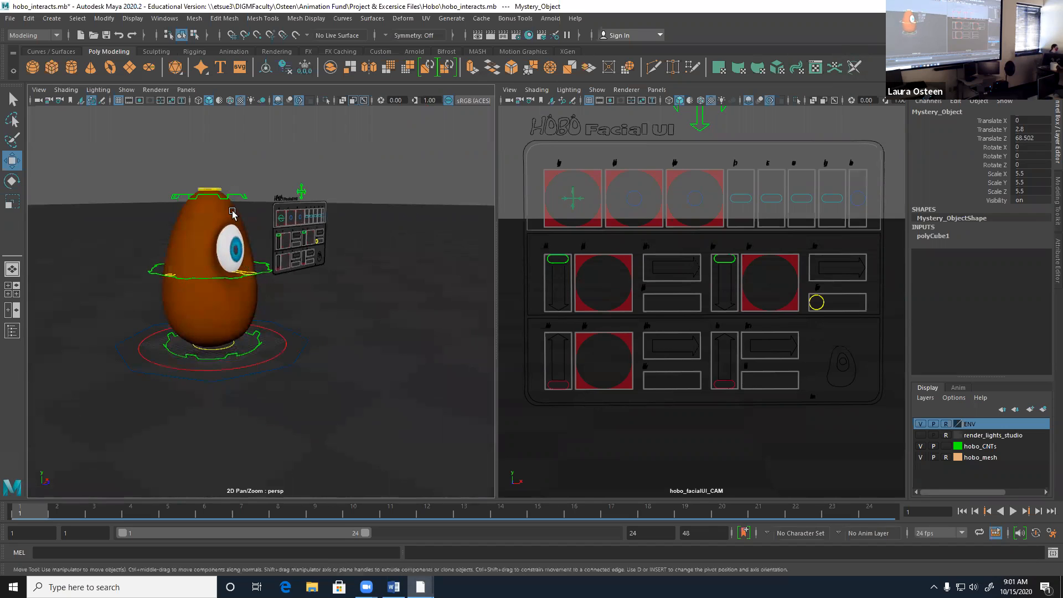
{"action": "scroll", "coordinate": [267, 252], "scroll_direction": "up", "scroll_amount": 3}
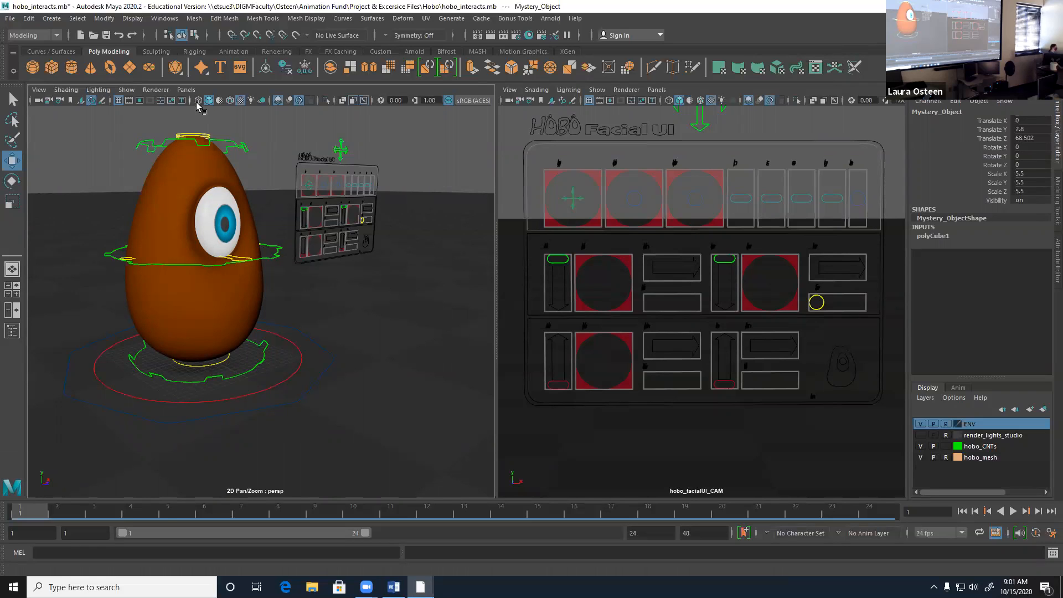
{"action": "left_click", "coordinate": [222, 143]}
{"action": "left_click_drag", "start_coordinate": [194, 116], "coordinate": [237, 345]}
{"action": "left_click", "coordinate": [201, 390]}
{"action": "left_click_drag", "start_coordinate": [226, 304], "coordinate": [234, 375]}
{"action": "key", "text": "Up"}
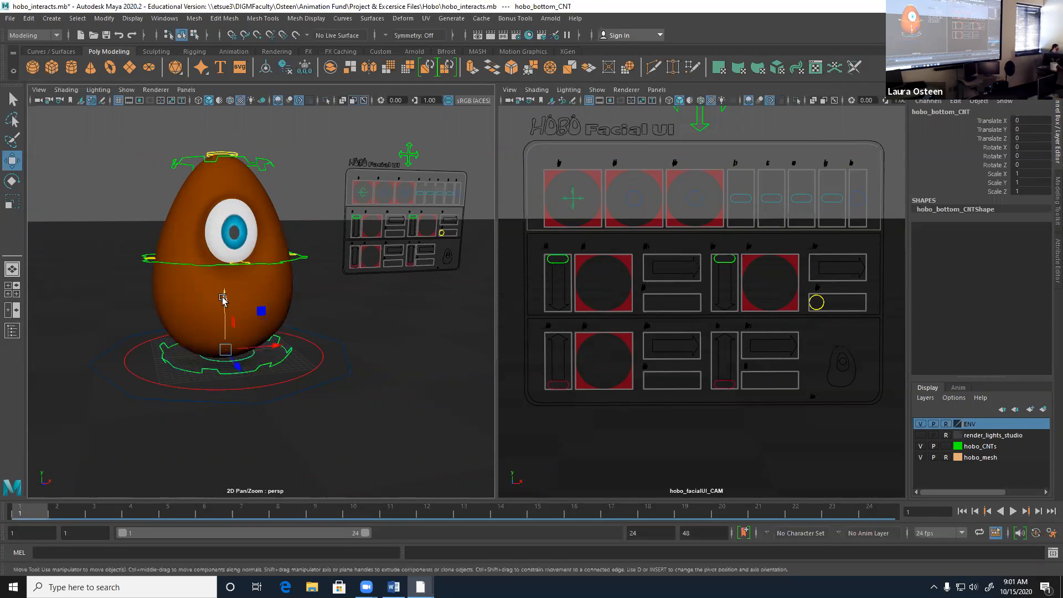
Lower the Hobo's middle control to about Translate Y -2.02 and its top control to about Translate Y -3.12
{"action": "key", "text": "Up"}
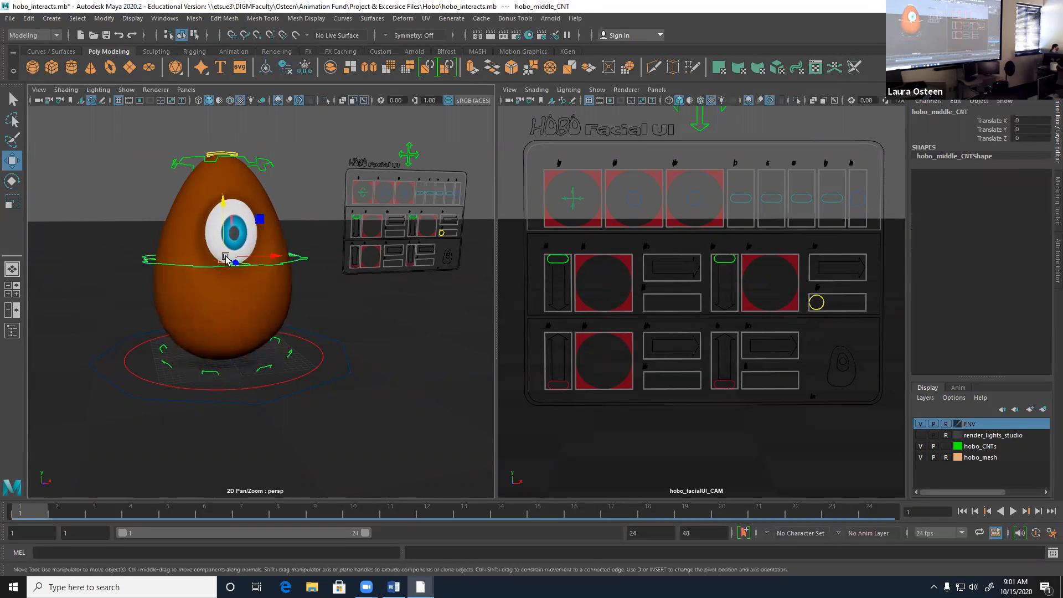
{"action": "left_click_drag", "start_coordinate": [224, 204], "coordinate": [224, 220]}
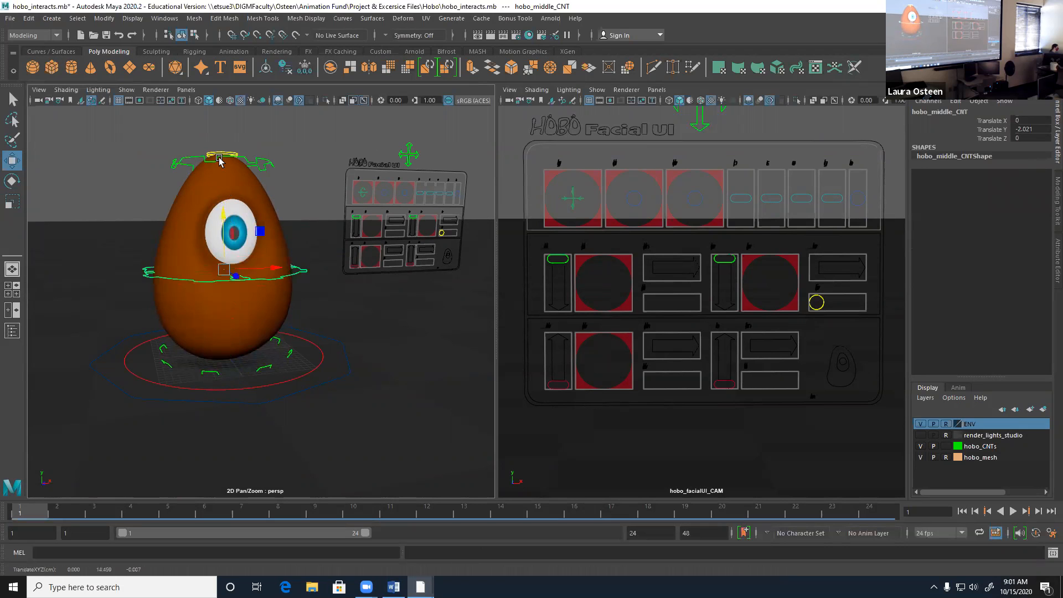
{"action": "key", "text": "Up"}
{"action": "left_click_drag", "start_coordinate": [223, 124], "coordinate": [277, 265]}
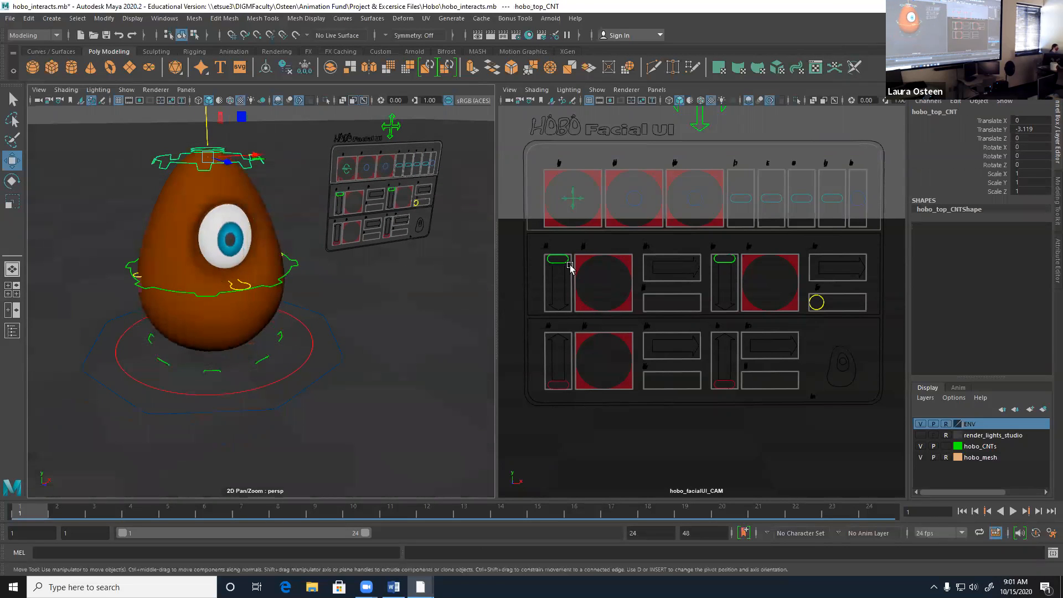
Try adjusting the eye_global control and nudging the eye_direction control slightly upward
{"action": "left_click", "coordinate": [573, 198]}
{"action": "left_click_drag", "start_coordinate": [376, 332], "coordinate": [343, 354], "text": "alt"}
{"action": "right_click_drag", "start_coordinate": [343, 354], "coordinate": [271, 364], "text": "alt"}
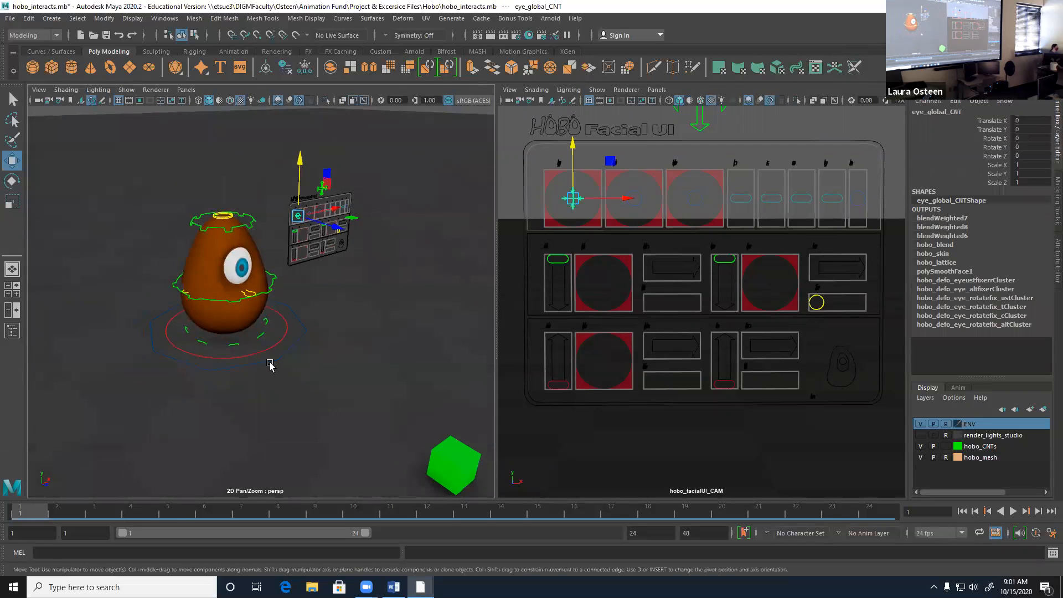
{"action": "left_click_drag", "start_coordinate": [271, 363], "coordinate": [270, 338], "text": "alt"}
{"action": "left_click_drag", "start_coordinate": [573, 152], "coordinate": [634, 154]}
{"action": "left_click", "coordinate": [634, 200]}
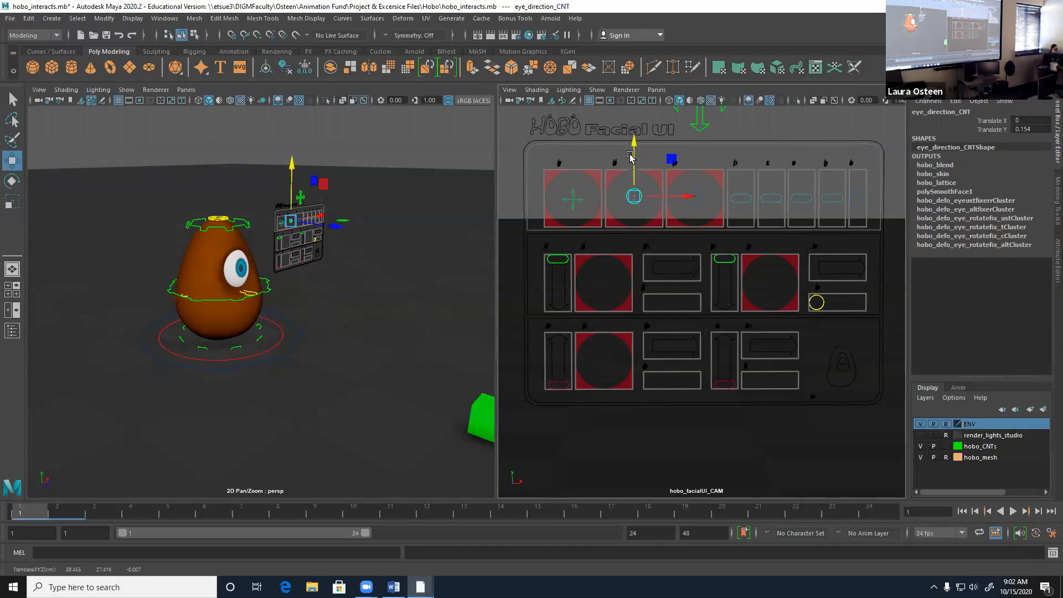
Undo the last eye control moves and clear the selection
{"action": "key", "text": "ctrl+z"}
{"action": "key", "text": "ctrl+z"}
{"action": "key", "text": "ctrl+z"}
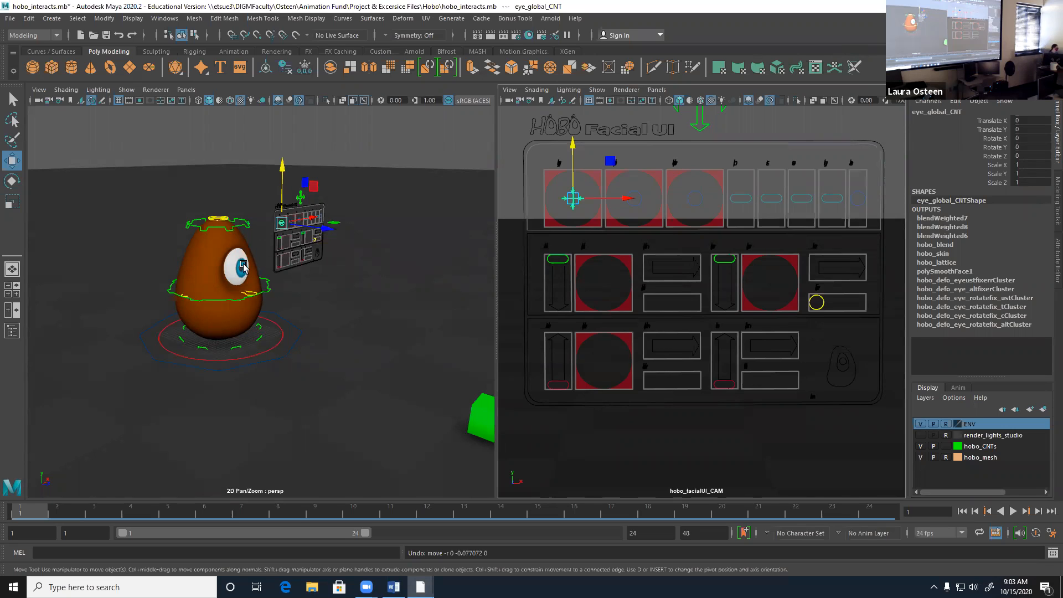
{"action": "left_click", "coordinate": [214, 403]}
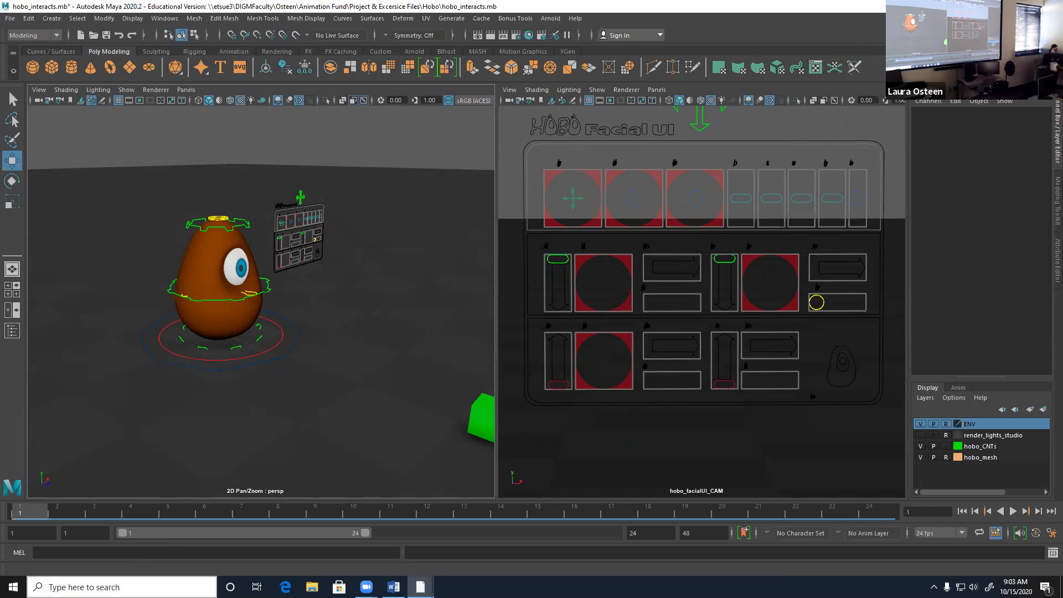
Offset the eye_direction control to about Translate X 0.658 and Translate Y -0.654, and set a key at frame 1
{"action": "key", "text": "s"}
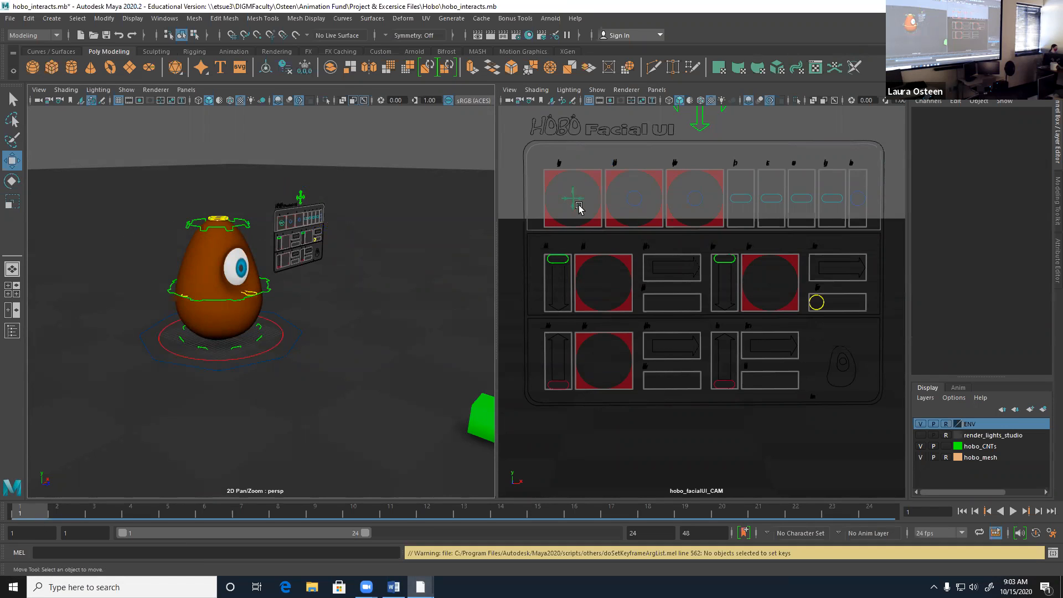
{"action": "left_click", "coordinate": [638, 204]}
{"action": "left_click_drag", "start_coordinate": [638, 145], "coordinate": [640, 159]}
{"action": "left_click_drag", "start_coordinate": [633, 213], "coordinate": [687, 208]}
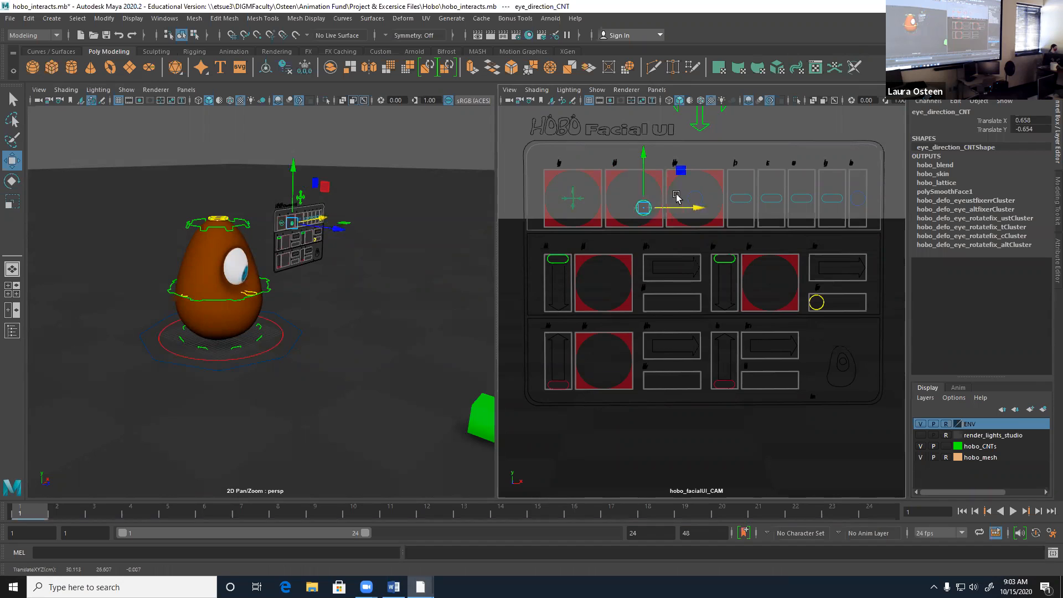
{"action": "key", "text": "s"}
At frame 9, move the eye_direction control to about Translate X 0.039 and Translate Y -0.423, and set a key
{"action": "key", "text": "alt+v"}
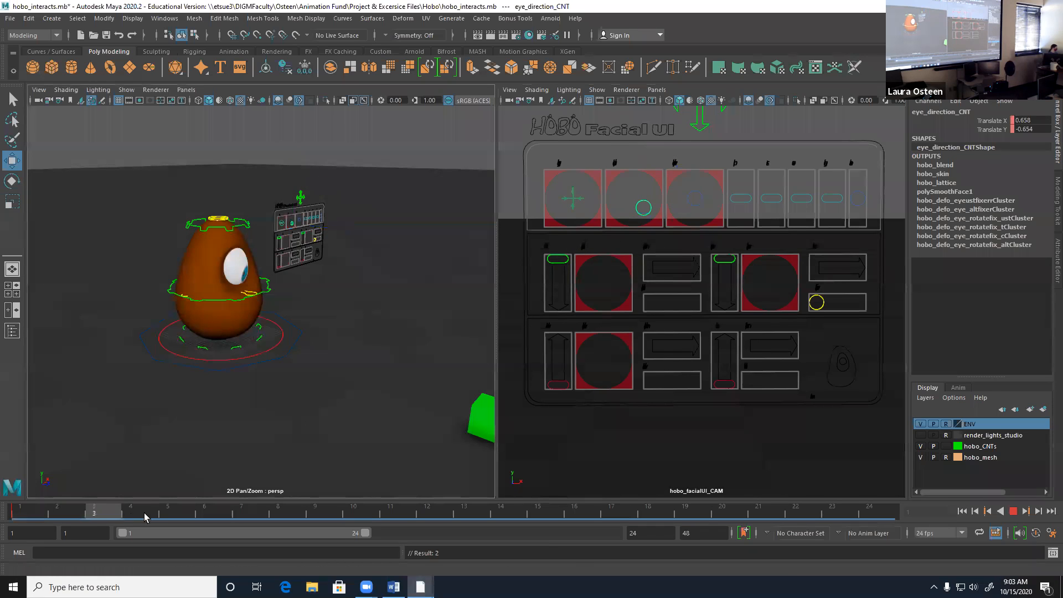
{"action": "key", "text": "alt+v"}
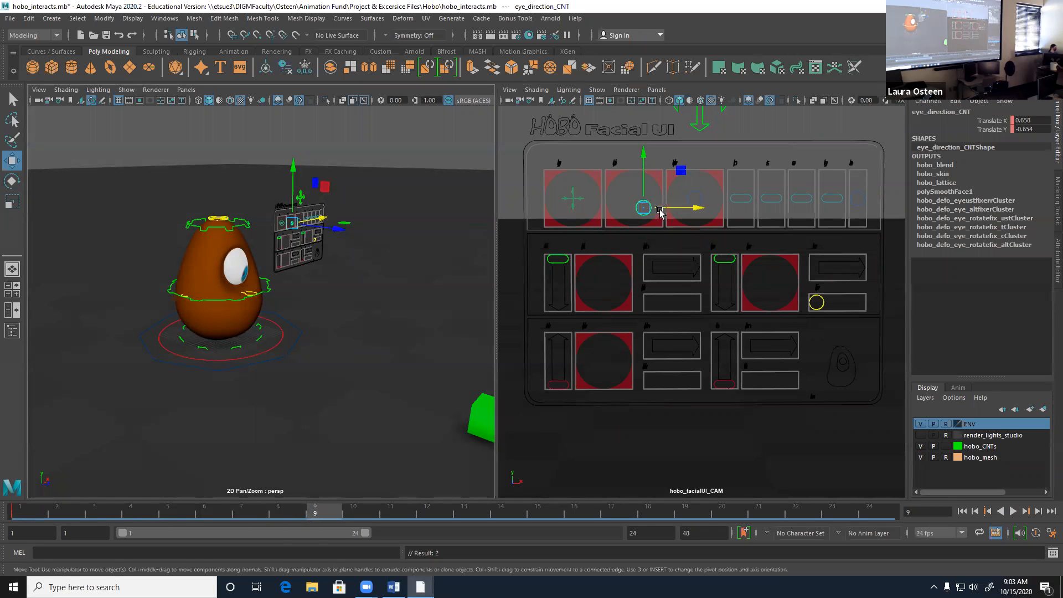
{"action": "left_click_drag", "start_coordinate": [695, 208], "coordinate": [685, 208]}
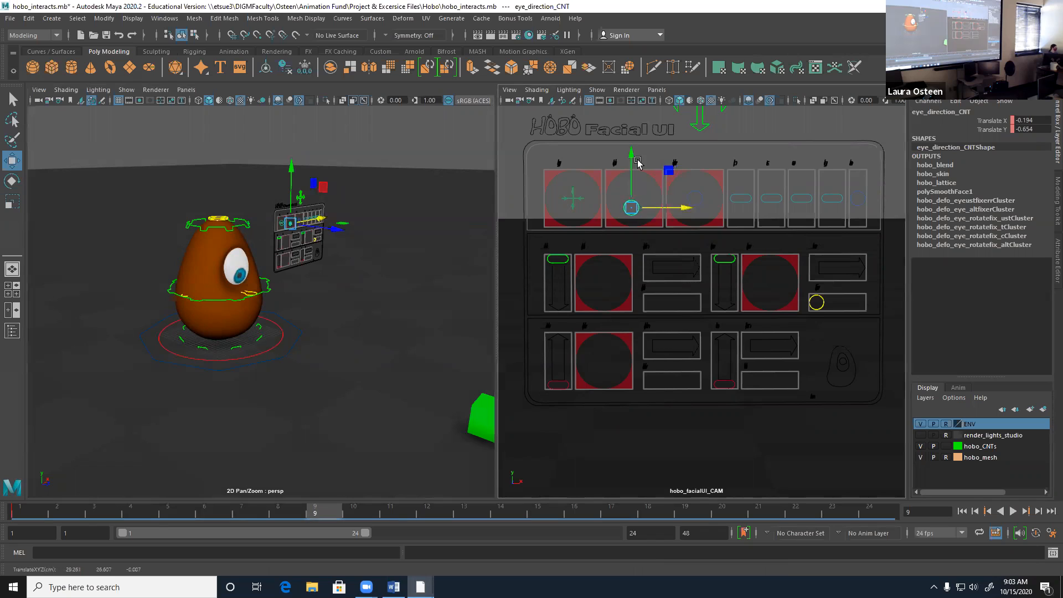
{"action": "left_click_drag", "start_coordinate": [631, 151], "coordinate": [632, 148]}
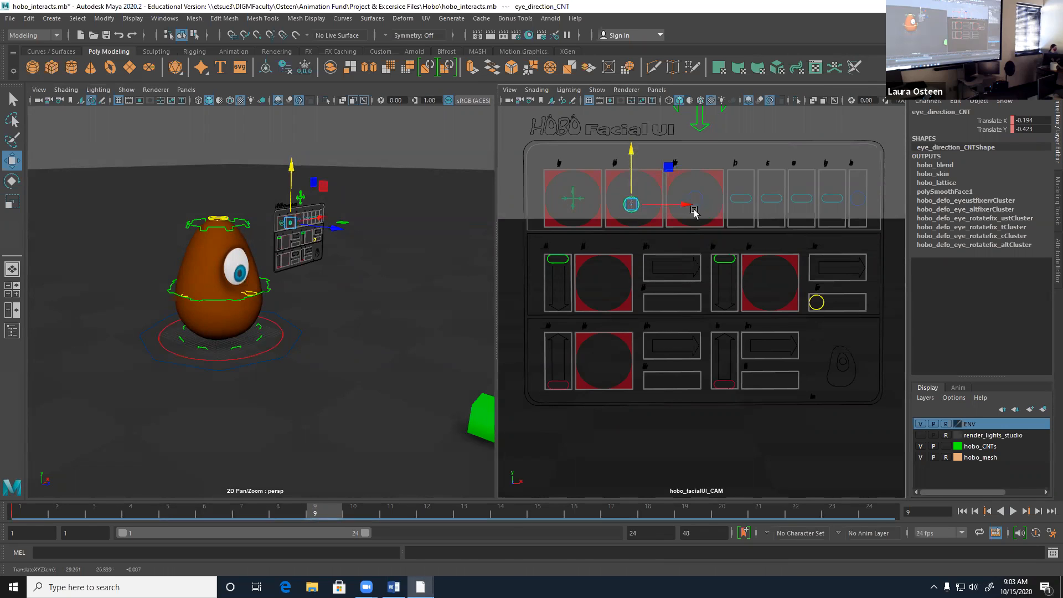
{"action": "left_click_drag", "start_coordinate": [685, 208], "coordinate": [688, 208]}
{"action": "key", "text": "s"}
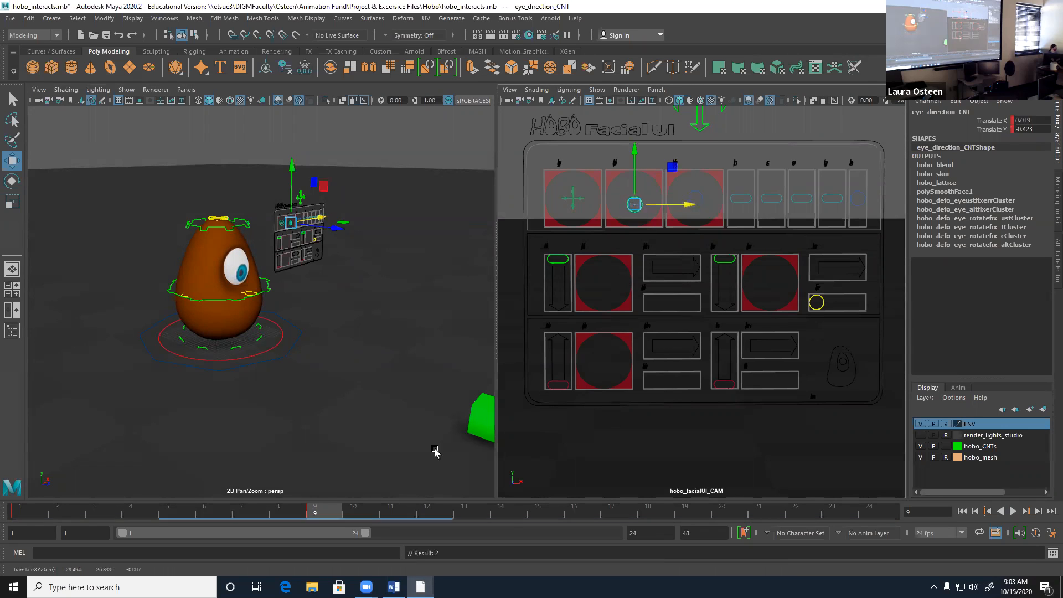
Play back the keyed eye movement and move the current time to frame 13
{"action": "key", "text": "alt+v"}
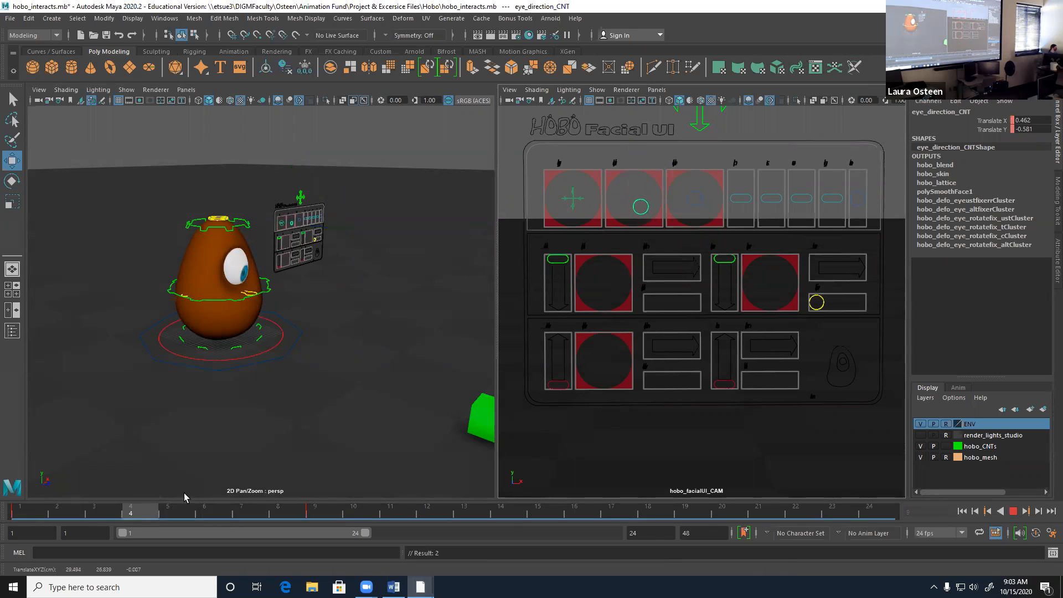
{"action": "key", "text": "alt+v"}
{"action": "left_click_drag", "start_coordinate": [357, 512], "coordinate": [464, 511]}
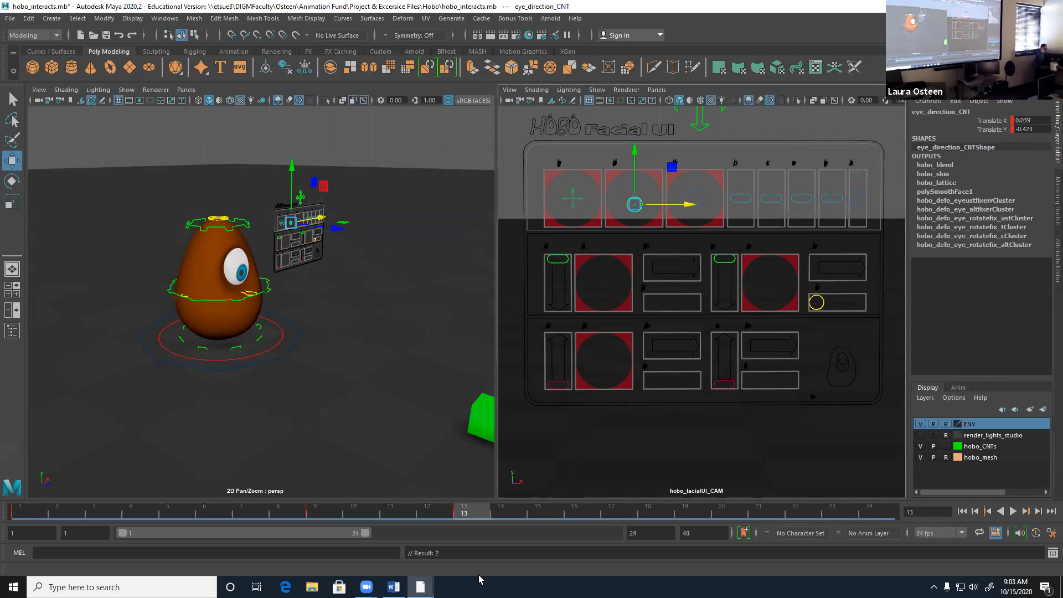
Try leaning the Hobo with its top control at about Translate Y 2.612 and Translate Z 15.37, and scrub the timeline back to frame 1
{"action": "left_click", "coordinate": [248, 223]}
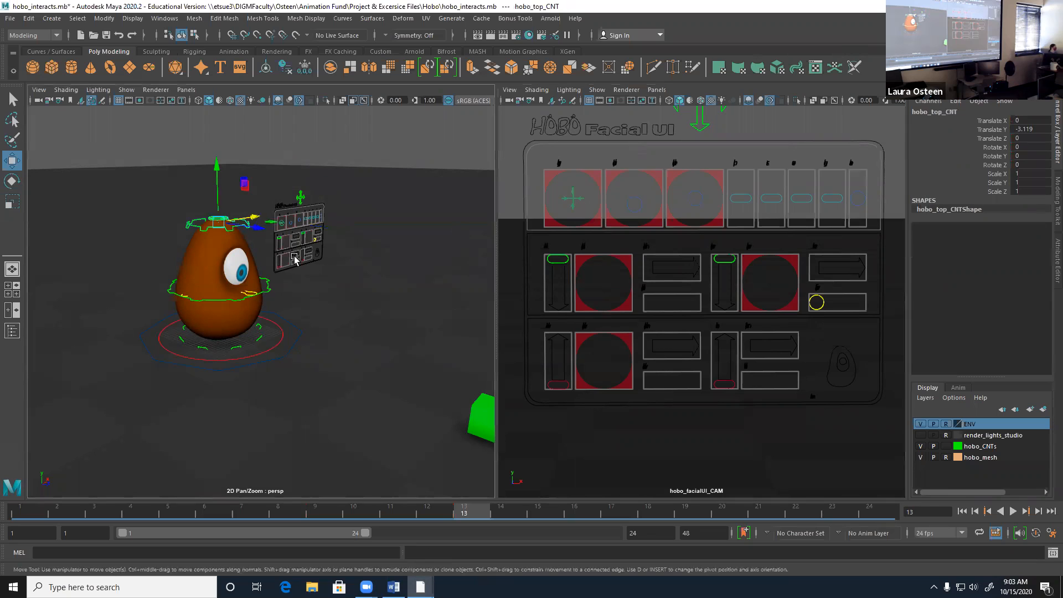
{"action": "left_click_drag", "start_coordinate": [248, 223], "coordinate": [306, 252]}
{"action": "left_click_drag", "start_coordinate": [287, 190], "coordinate": [285, 303]}
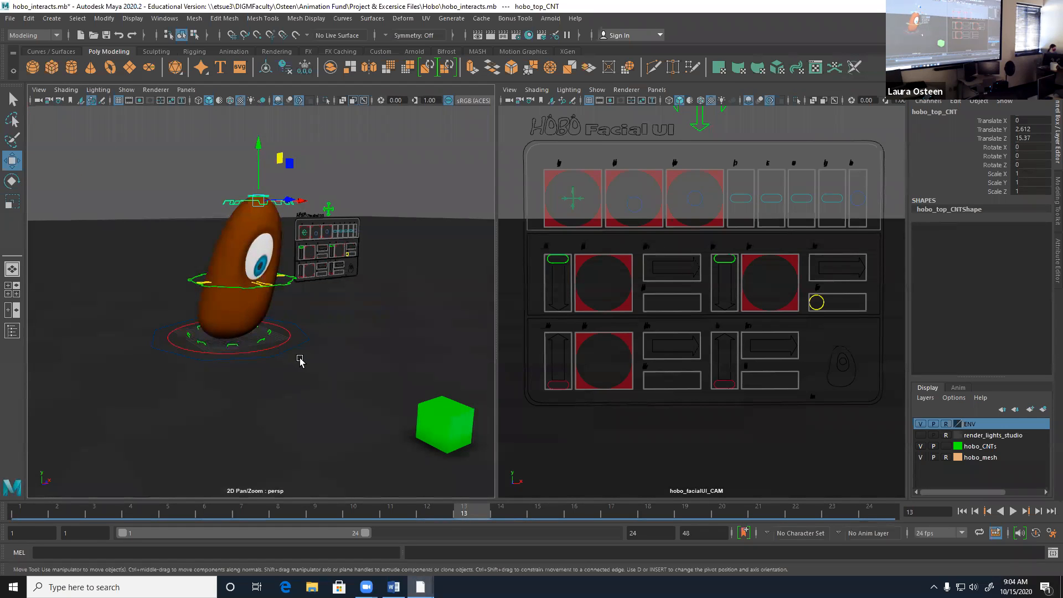
{"action": "left_click_drag", "start_coordinate": [476, 515], "coordinate": [687, 514]}
{"action": "left_click_drag", "start_coordinate": [218, 513], "coordinate": [25, 507]}
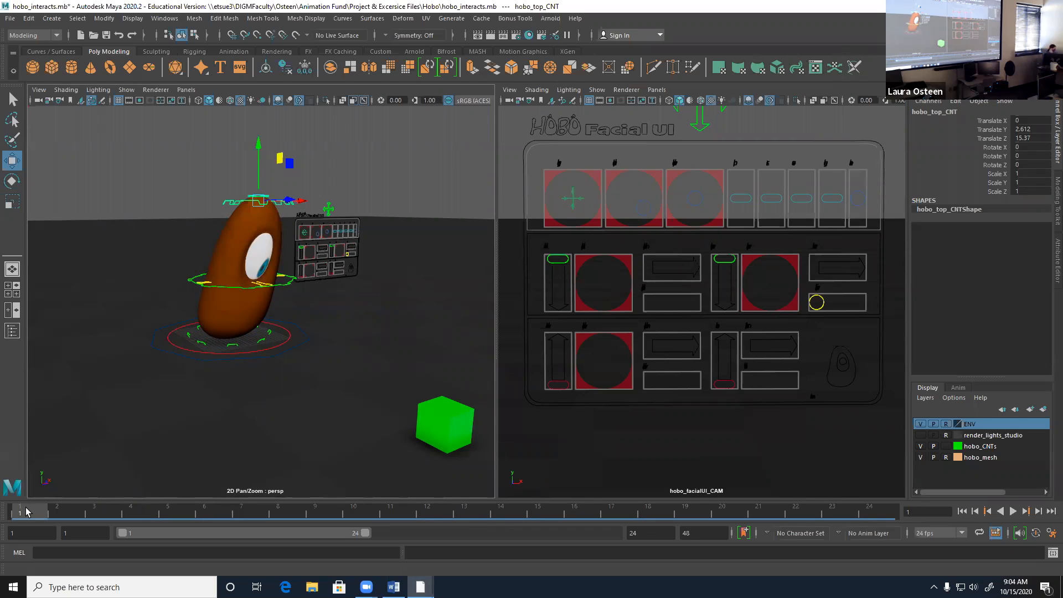
Undo the timeline scrubbing and the last moves of the Hobo's top control
{"action": "key", "text": "ctrl+z"}
{"action": "key", "text": "ctrl+z"}
{"action": "key", "text": "ctrl+z"}
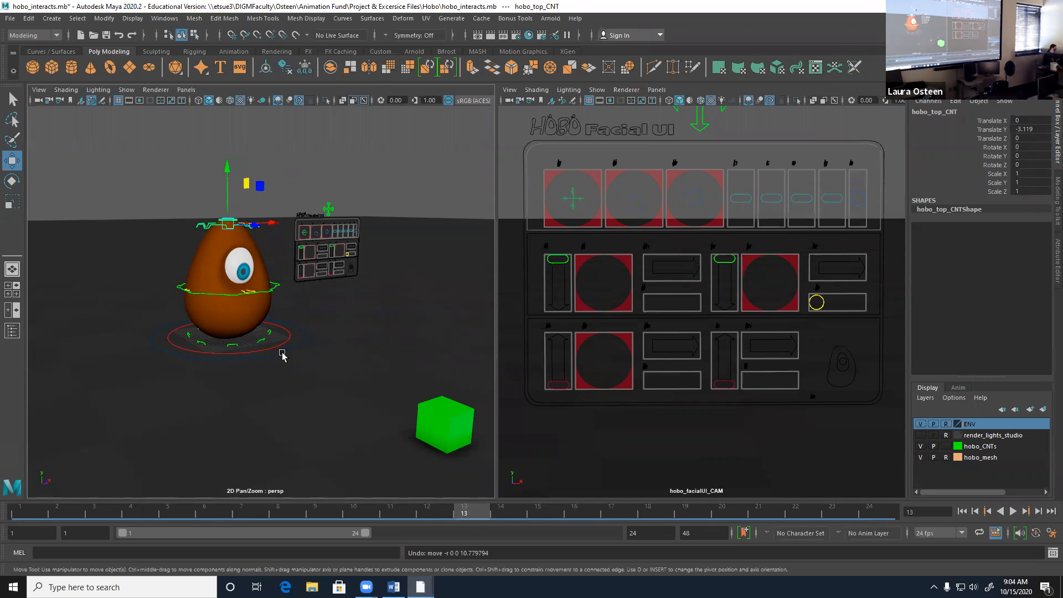
Try raising the lowerlid control in its slot and slide it back to Translate Y 0
{"action": "left_click_drag", "start_coordinate": [231, 365], "coordinate": [260, 365], "text": "alt"}
{"action": "left_click", "coordinate": [561, 382]}
{"action": "left_click", "coordinate": [563, 381]}
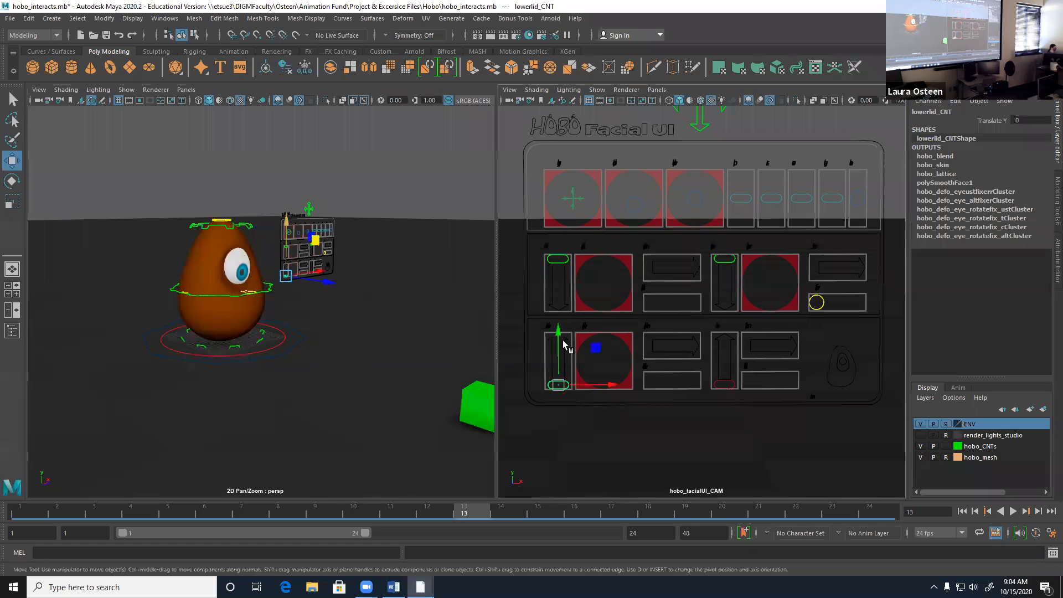
{"action": "left_click_drag", "start_coordinate": [563, 344], "coordinate": [563, 326]}
{"action": "left_click_drag", "start_coordinate": [332, 294], "coordinate": [285, 288], "text": "alt"}
{"action": "left_click_drag", "start_coordinate": [558, 313], "coordinate": [559, 339]}
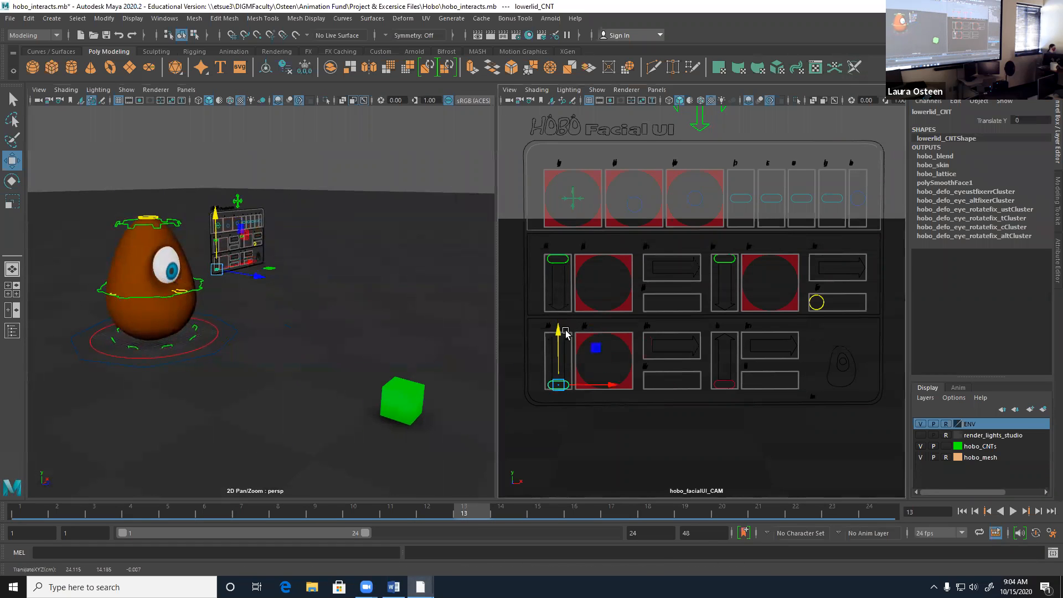
Lower the eye_iris control in its slot to about Translate Y -0.713
{"action": "left_click", "coordinate": [777, 198]}
{"action": "mouse_move", "coordinate": [771, 162]}
{"action": "left_mouse_down"}
{"action": "mouse_move", "coordinate": [771, 138]}
{"action": "mouse_move", "coordinate": [780, 176]}
{"action": "left_mouse_up"}
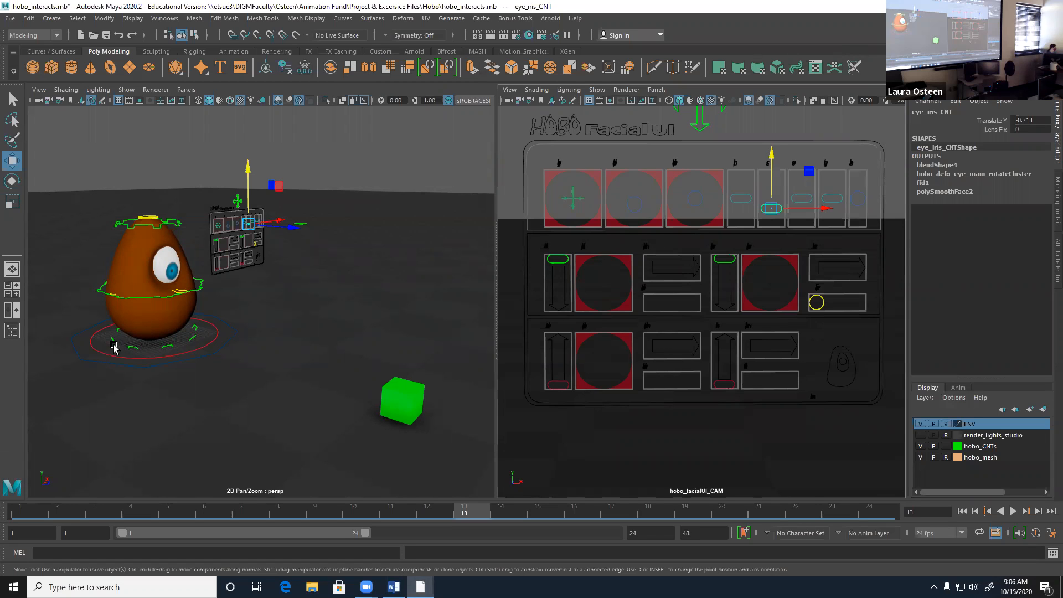
{"action": "left_click_drag", "start_coordinate": [202, 332], "coordinate": [202, 340], "text": "alt"}
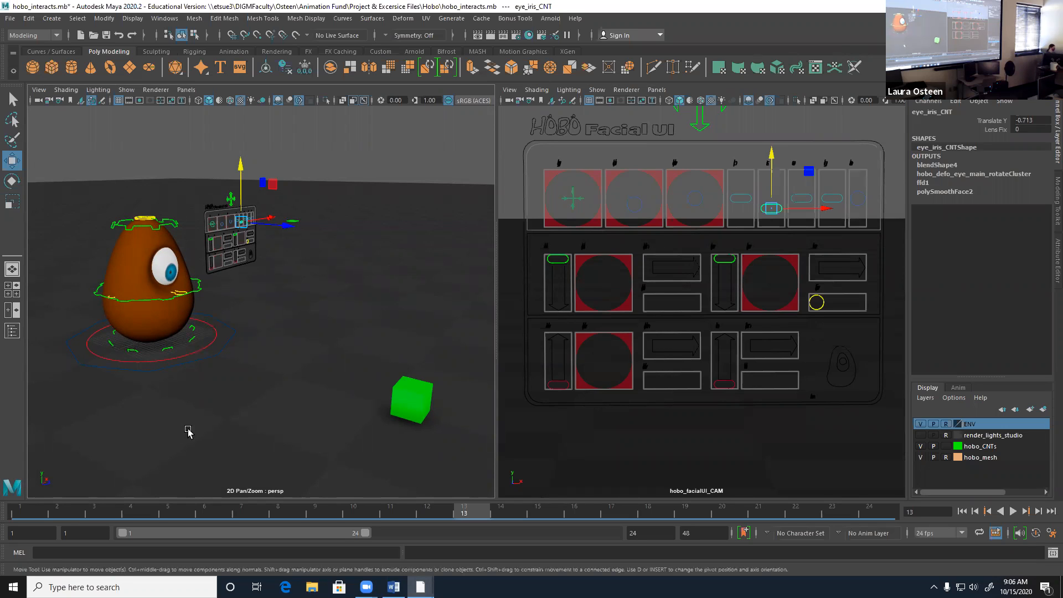
Nudge the Hobo's bottom control to about Translate Y 0.068 and key it at frames 1, 13 and 19
{"action": "left_click_drag", "start_coordinate": [183, 425], "coordinate": [185, 423], "text": "alt"}
{"action": "left_click", "coordinate": [141, 315]}
{"action": "middle_click_drag", "start_coordinate": [141, 315], "coordinate": [154, 314]}
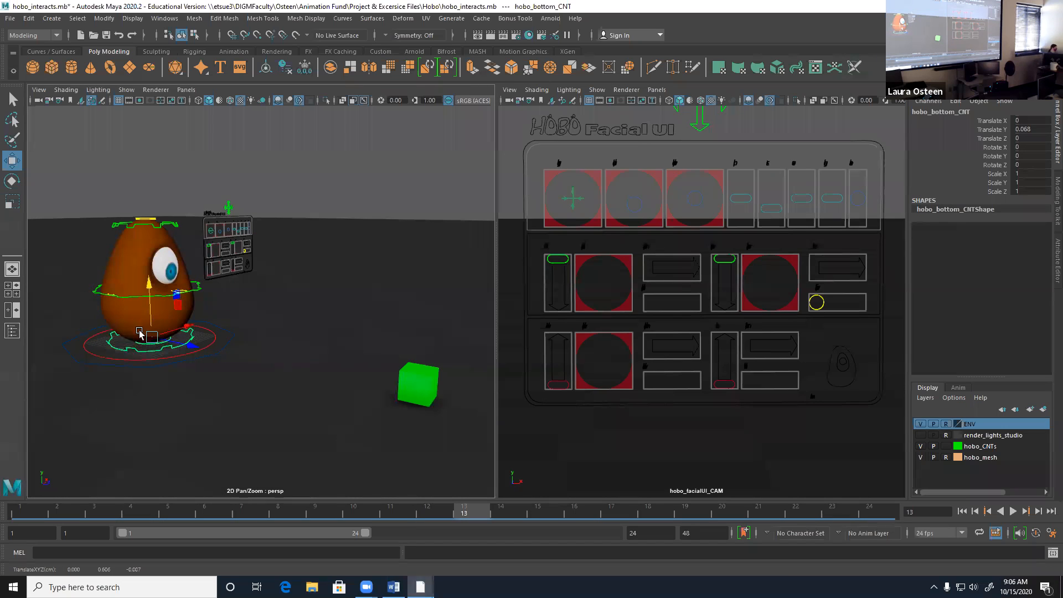
{"action": "left_click", "coordinate": [26, 512]}
{"action": "key", "text": "s"}
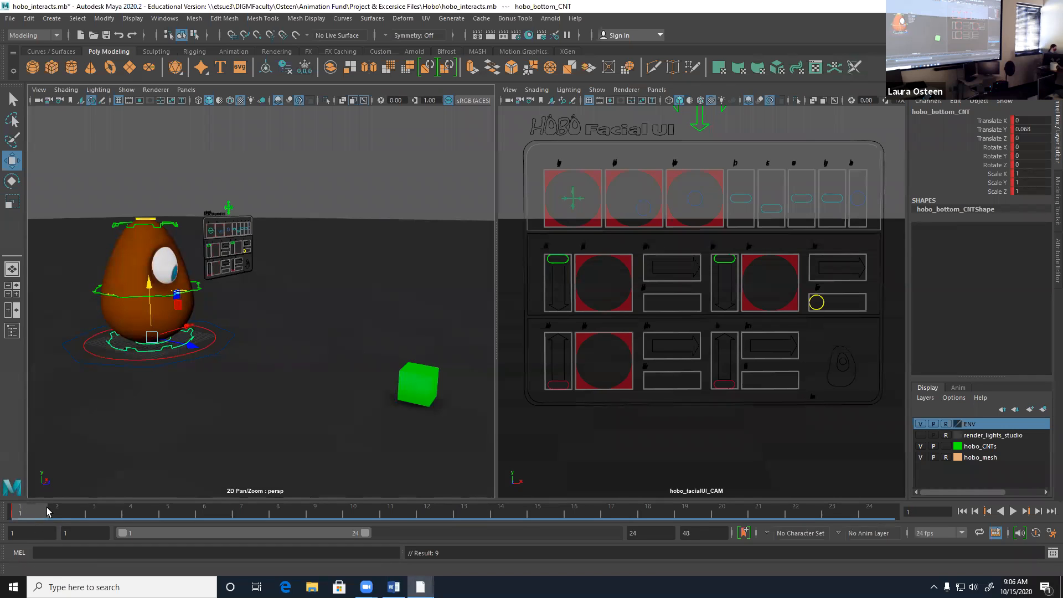
{"action": "key", "text": "alt+v"}
{"action": "middle_click_drag", "start_coordinate": [406, 519], "coordinate": [681, 518]}
{"action": "key", "text": "s"}
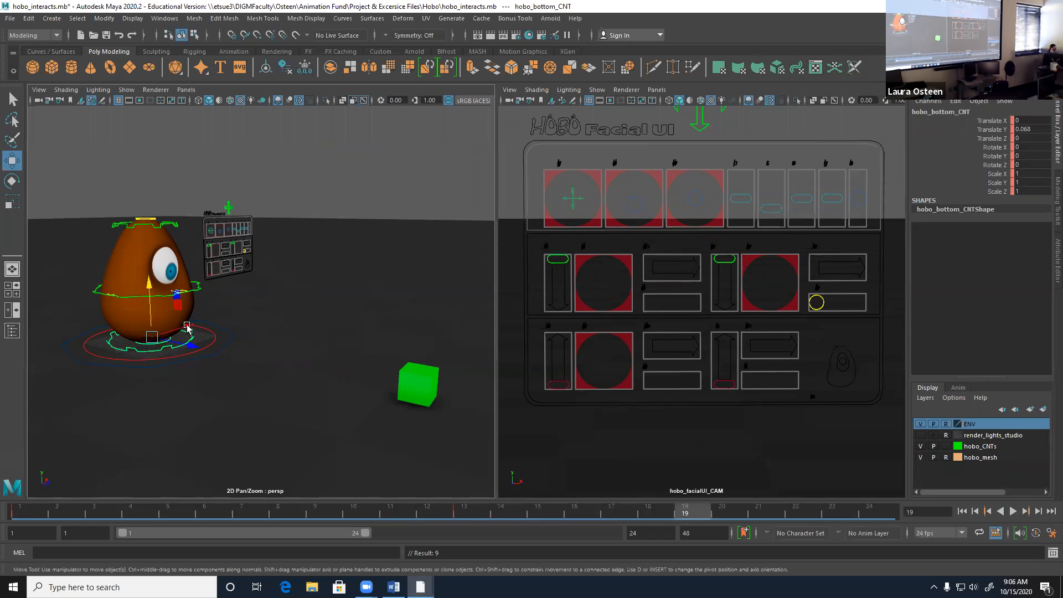
Key the Hobo's top control upright at frames 1 and 9, and lean it forward to about Translate Z 24.377 at frame 13
{"action": "left_click", "coordinate": [193, 292]}
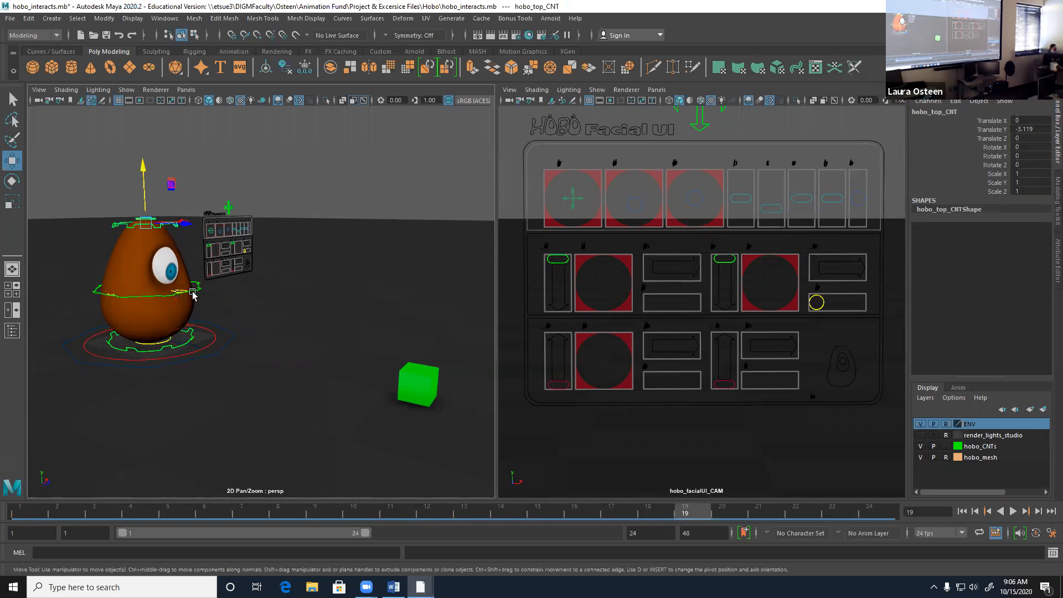
{"action": "left_click", "coordinate": [13, 516]}
{"action": "key", "text": "1"}
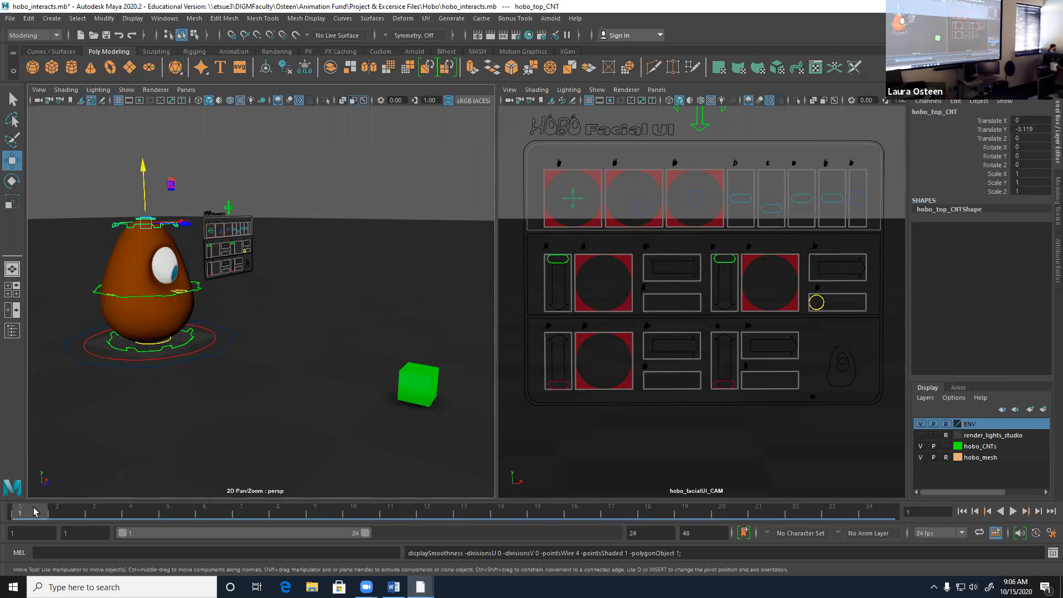
{"action": "key", "text": "s"}
{"action": "left_click_drag", "start_coordinate": [44, 520], "coordinate": [314, 515]}
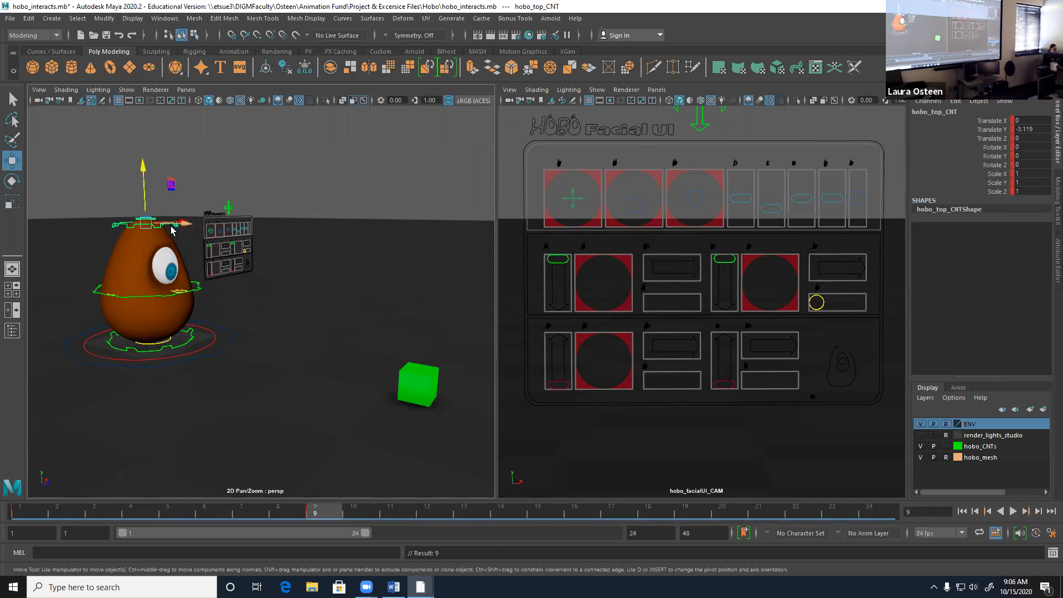
{"action": "left_click_drag", "start_coordinate": [184, 224], "coordinate": [272, 244]}
{"action": "left_click", "coordinate": [464, 512]}
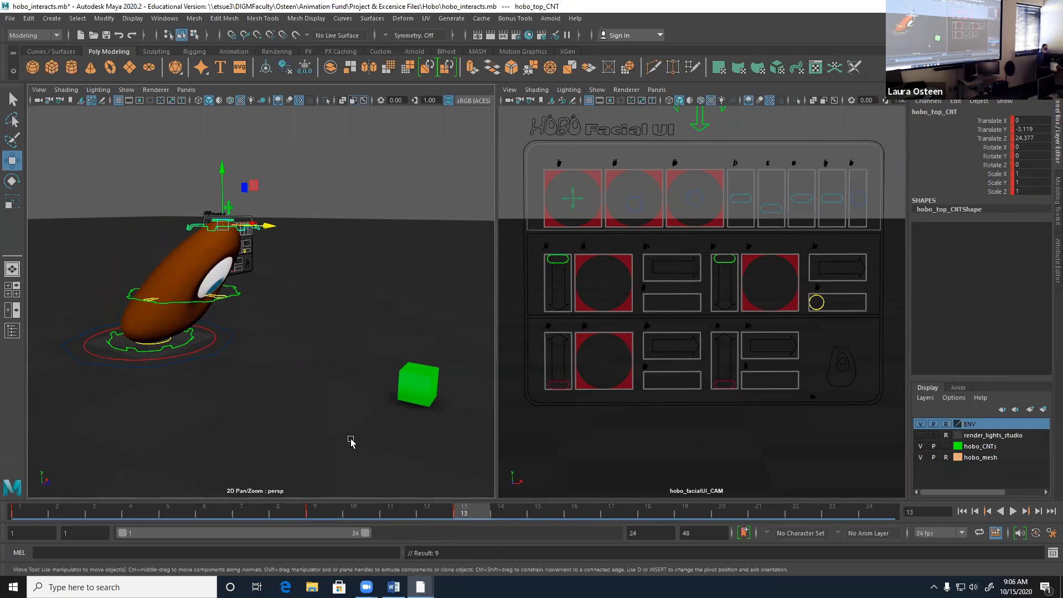
Turn on auto keyframing, move the Hobo's bottom control at frame 19 to about Translate Z 56.553, and key it at frame 24
{"action": "left_click", "coordinate": [1036, 532]}
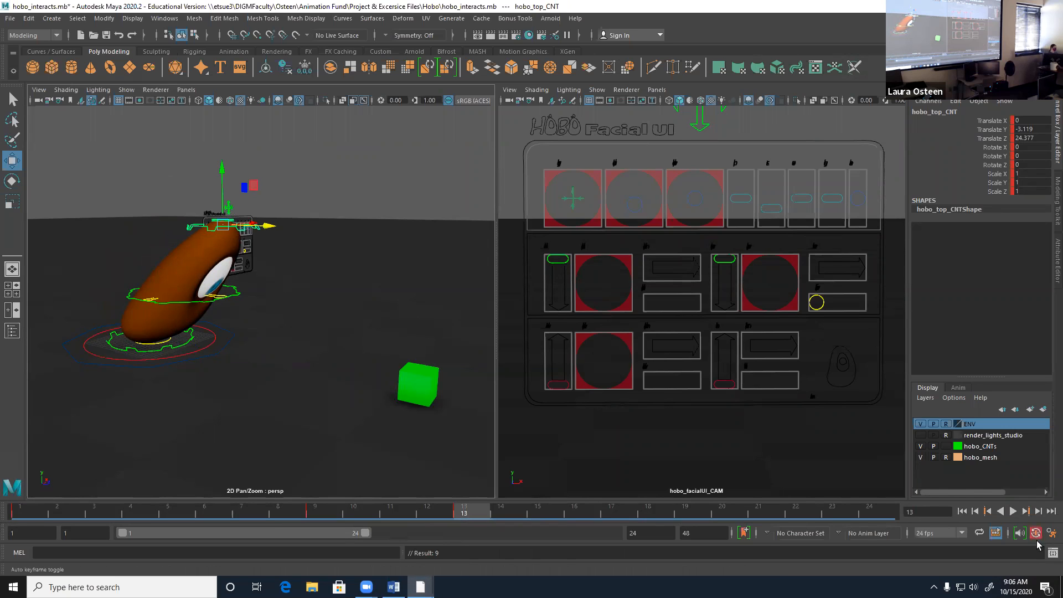
{"action": "left_click", "coordinate": [178, 349]}
{"action": "left_click_drag", "start_coordinate": [468, 513], "coordinate": [699, 515]}
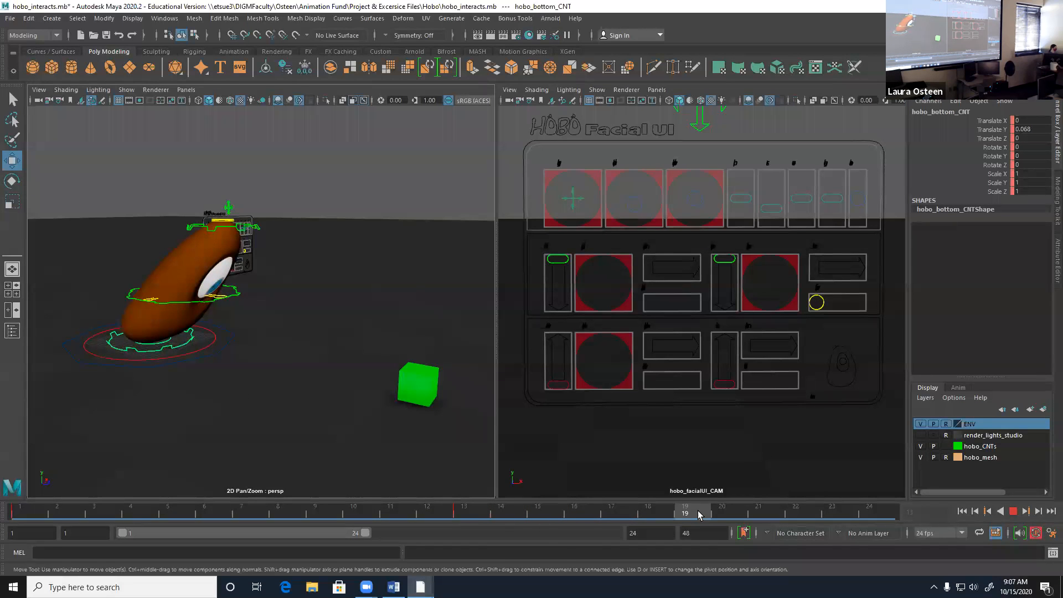
{"action": "left_click_drag", "start_coordinate": [190, 348], "coordinate": [430, 386]}
{"action": "left_click_drag", "start_coordinate": [247, 422], "coordinate": [300, 434], "text": "alt"}
{"action": "left_click_drag", "start_coordinate": [685, 513], "coordinate": [868, 520]}
{"action": "key", "text": "s"}
Delete the bottom control's key at frame 19 and raise the control to about Translate Y 8.062 at frame 18
{"action": "left_click_drag", "start_coordinate": [686, 512], "coordinate": [672, 514]}
{"action": "left_click", "coordinate": [688, 511]}
{"action": "right_click", "coordinate": [688, 511]}
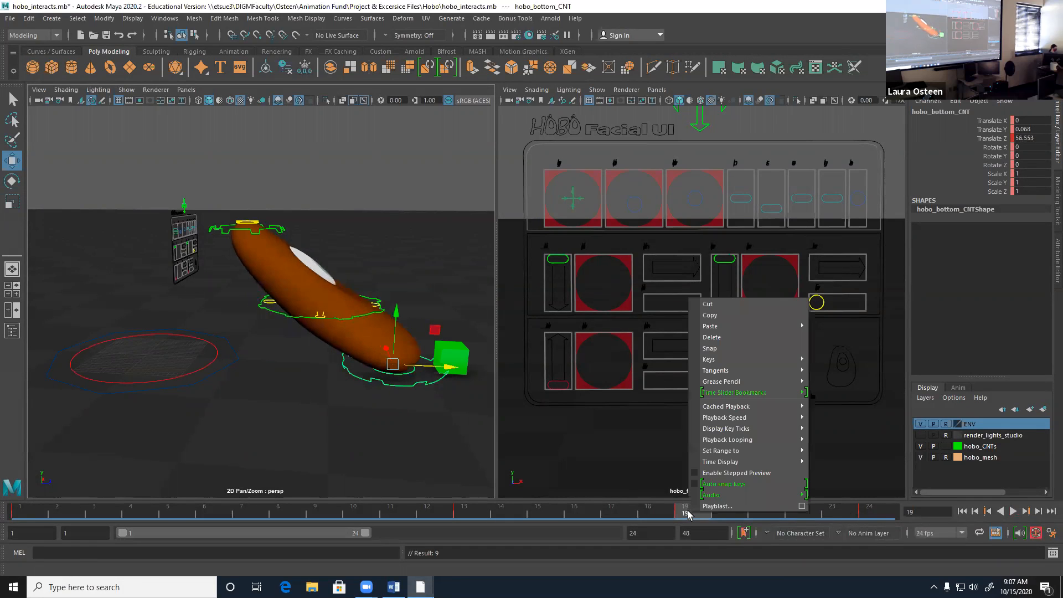
{"action": "left_click", "coordinate": [711, 337]}
{"action": "left_click", "coordinate": [657, 513]}
{"action": "left_click_drag", "start_coordinate": [250, 333], "coordinate": [249, 301]}
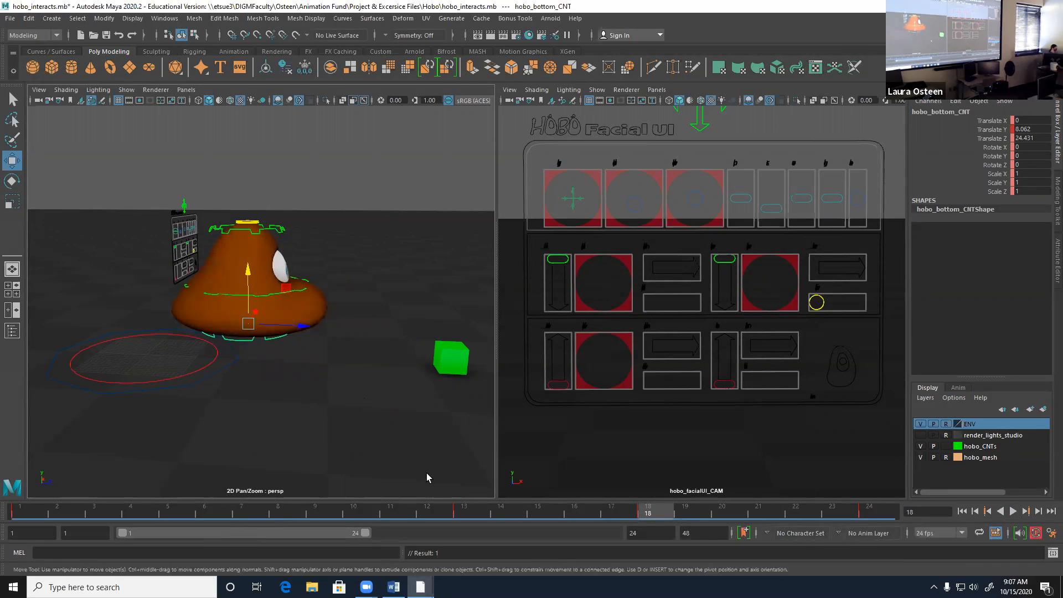
Move the Hobo's top control over its base at frame 24, at about Translate Y -10.735 and Translate Z 56.923, and key it
{"action": "left_click", "coordinate": [159, 513]}
{"action": "mouse_move", "coordinate": [159, 513]}
{"action": "left_mouse_down"}
{"action": "mouse_move", "coordinate": [22, 514]}
{"action": "mouse_move", "coordinate": [865, 513]}
{"action": "left_mouse_up"}
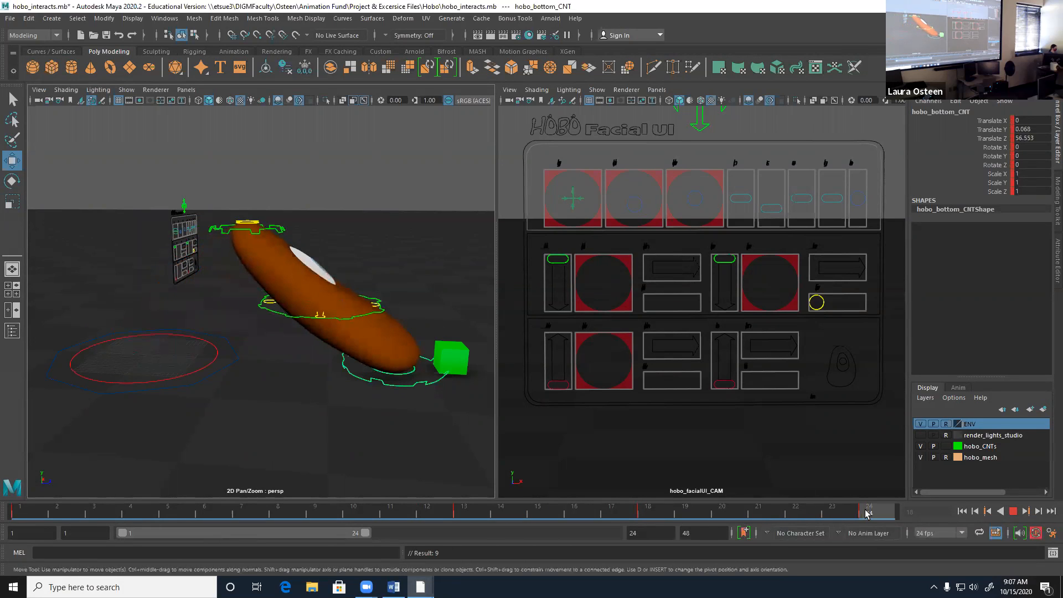
{"action": "left_click", "coordinate": [247, 235]}
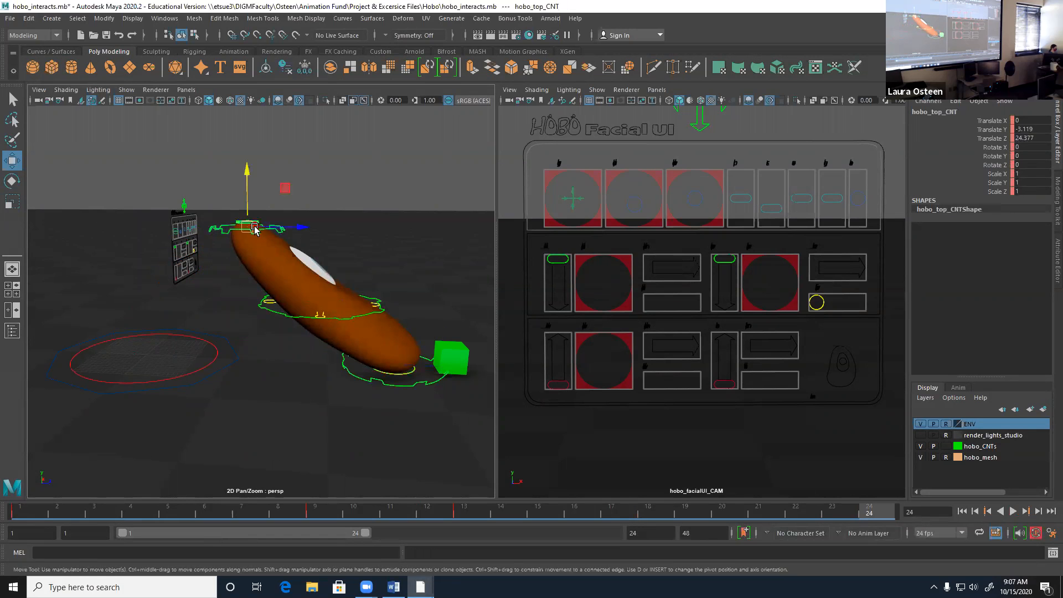
{"action": "left_click_drag", "start_coordinate": [282, 189], "coordinate": [275, 292]}
{"action": "key", "text": "s"}
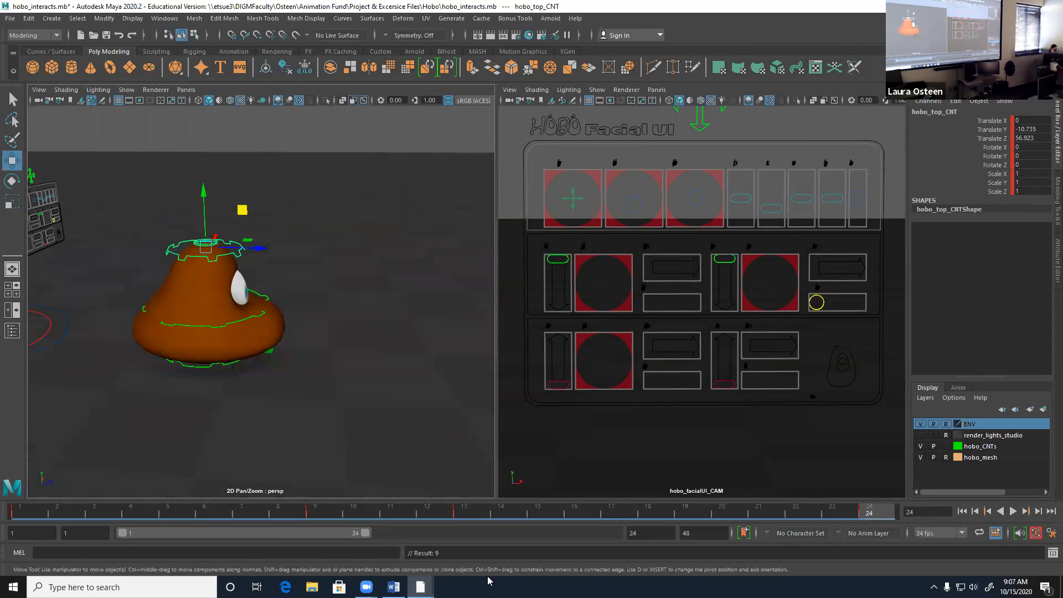
Play back the Hobo's jump from the start and return to frame 1
{"action": "left_click", "coordinate": [961, 511]}
{"action": "key", "text": "alt+v"}
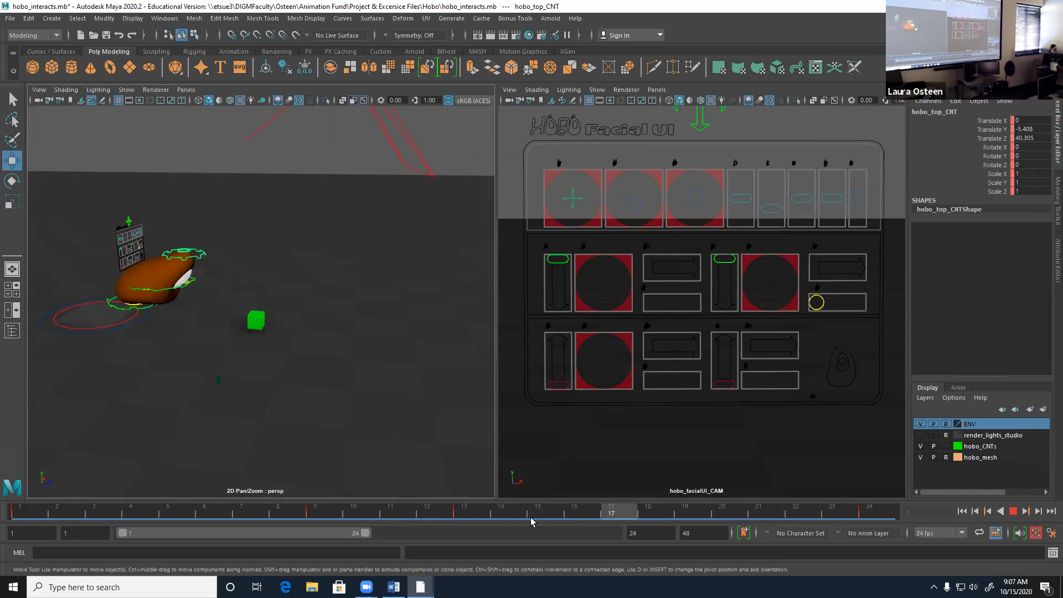
{"action": "left_click", "coordinate": [6, 512]}
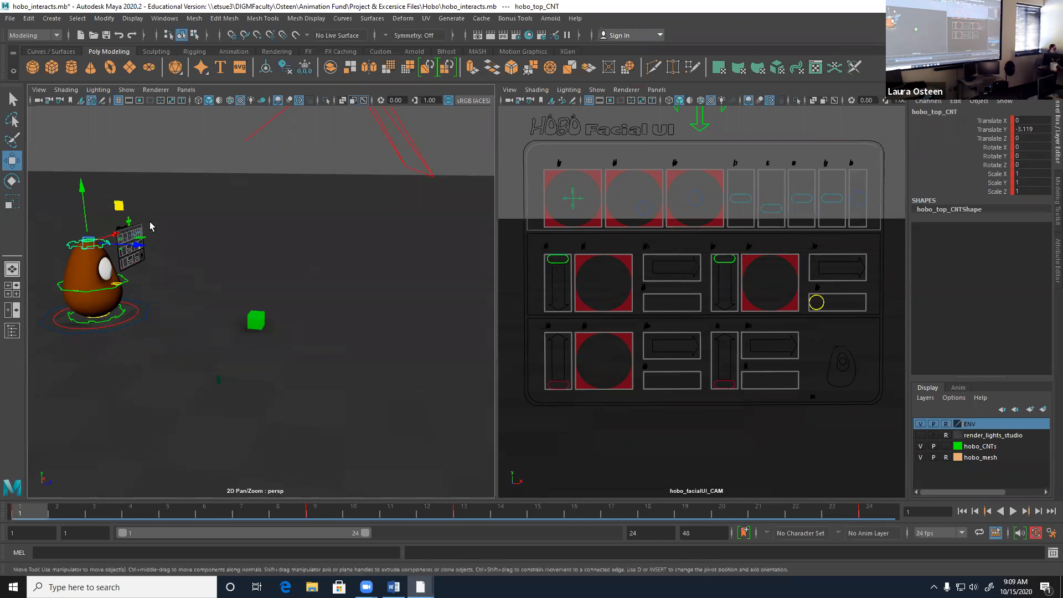
Hide controllers, NURBS curves, NURBS surfaces, NURBS hulls and NURBS CVs in the perspective view
{"action": "left_click", "coordinate": [132, 92]}
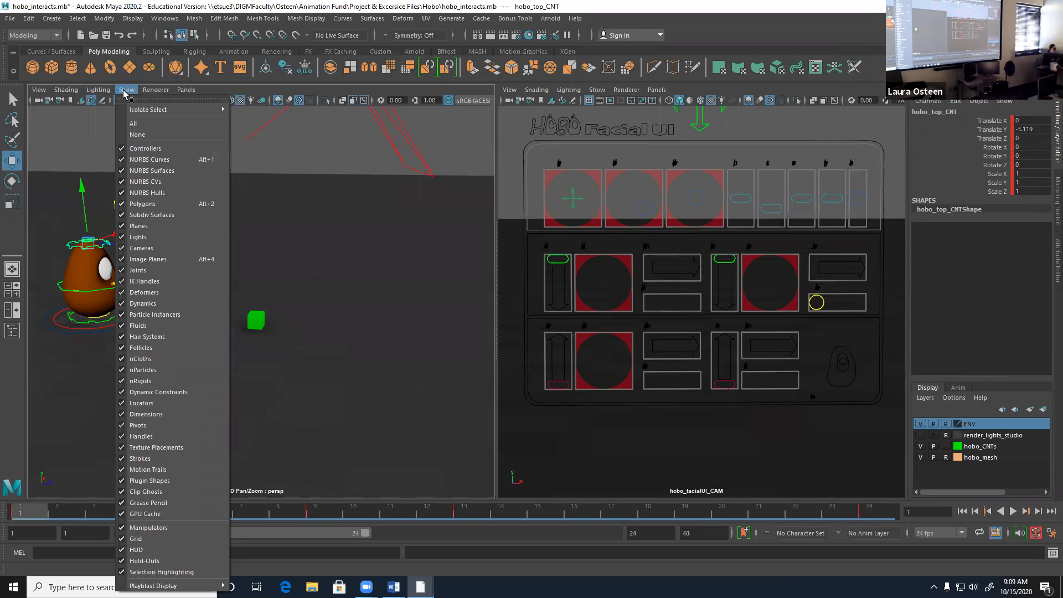
{"action": "left_click", "coordinate": [145, 149]}
{"action": "left_click", "coordinate": [127, 89]}
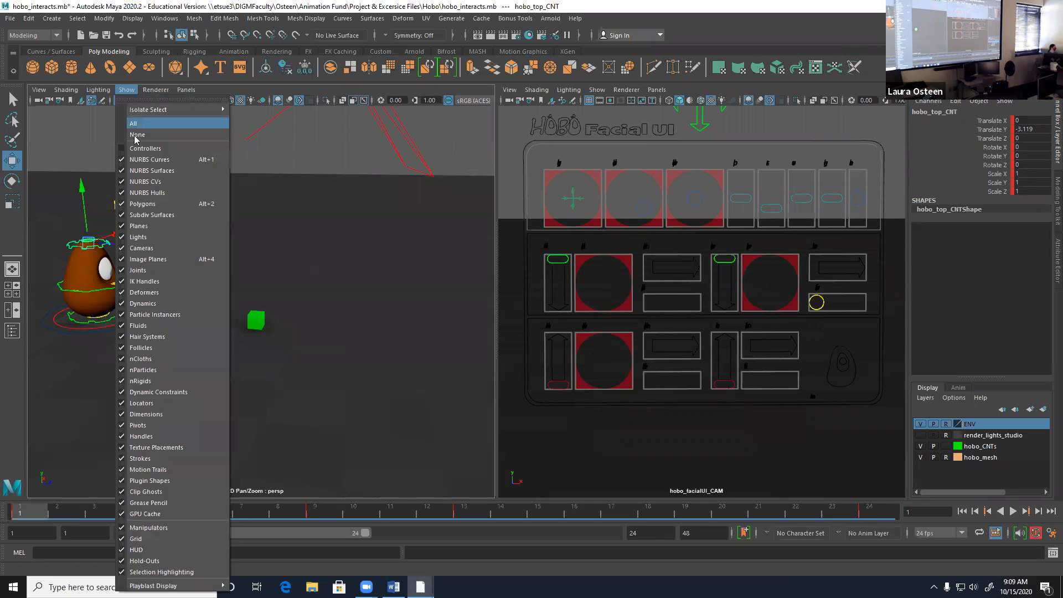
{"action": "left_click", "coordinate": [145, 159]}
{"action": "left_click", "coordinate": [126, 90]}
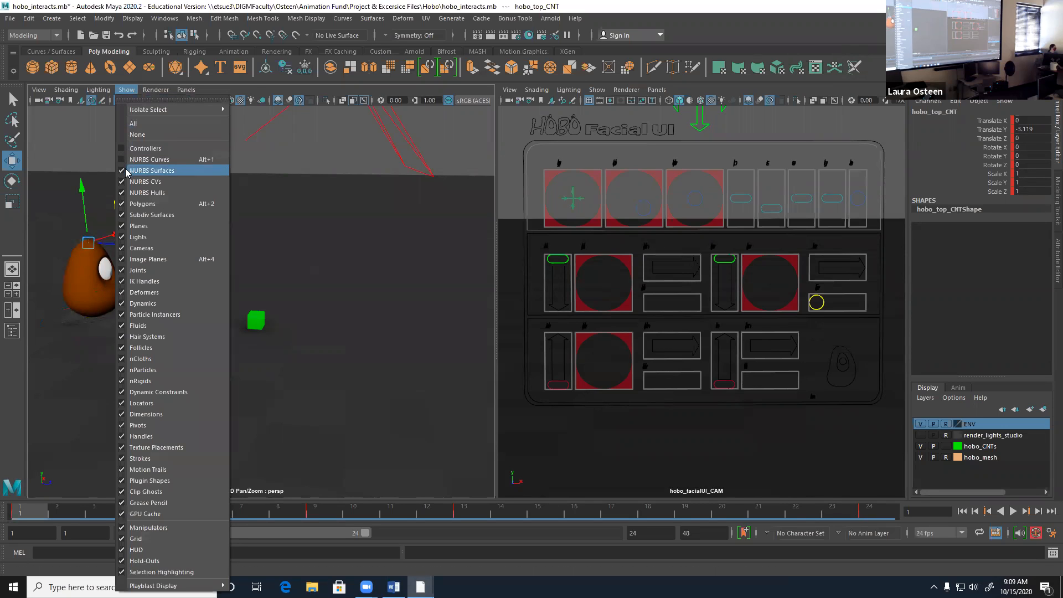
{"action": "left_click", "coordinate": [145, 170]}
{"action": "left_click", "coordinate": [127, 90]}
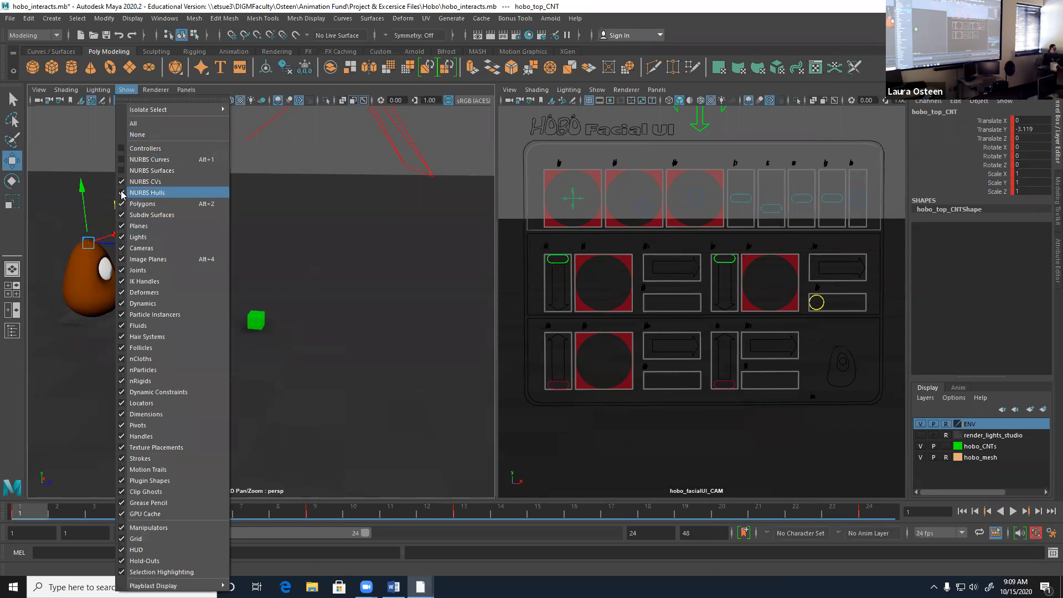
{"action": "left_click", "coordinate": [124, 193]}
{"action": "left_click", "coordinate": [126, 90]}
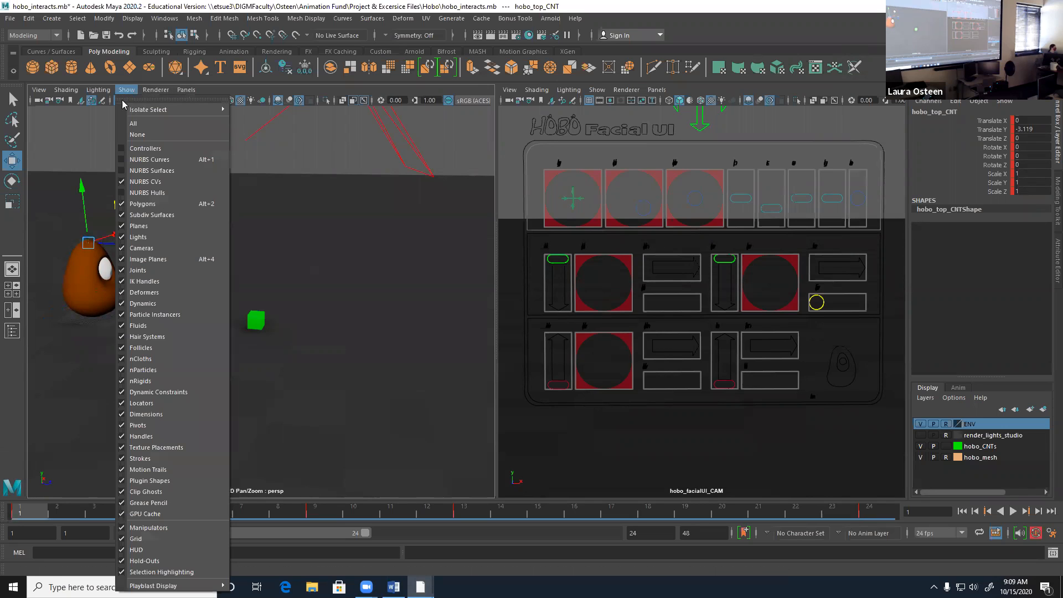
{"action": "left_click", "coordinate": [123, 181]}
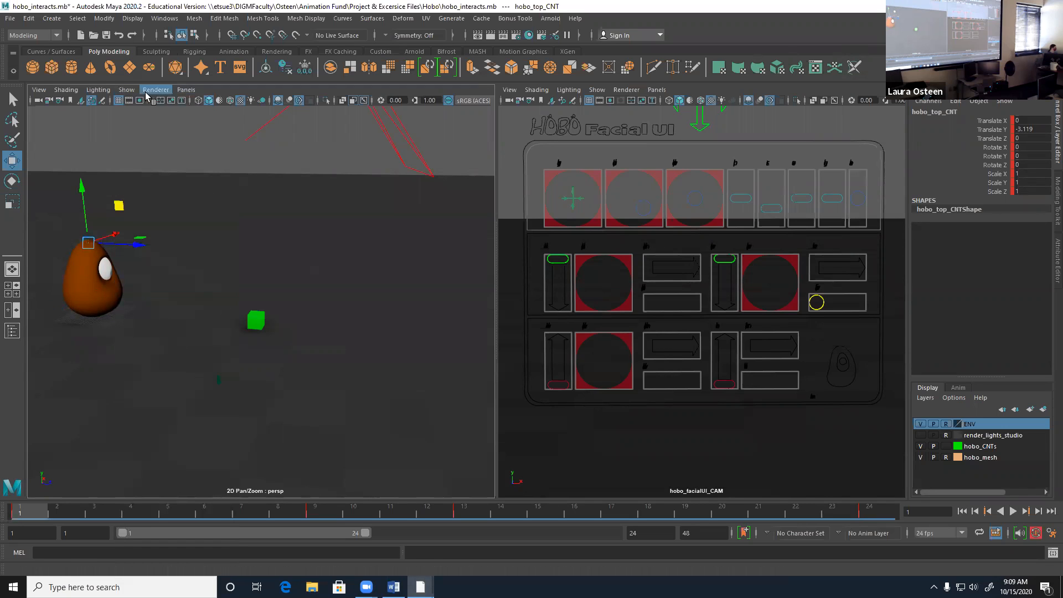
Hide lights, cameras and the grid in the perspective view and clear the selection
{"action": "left_click", "coordinate": [126, 90]}
{"action": "left_click", "coordinate": [124, 237]}
{"action": "left_click", "coordinate": [126, 90]}
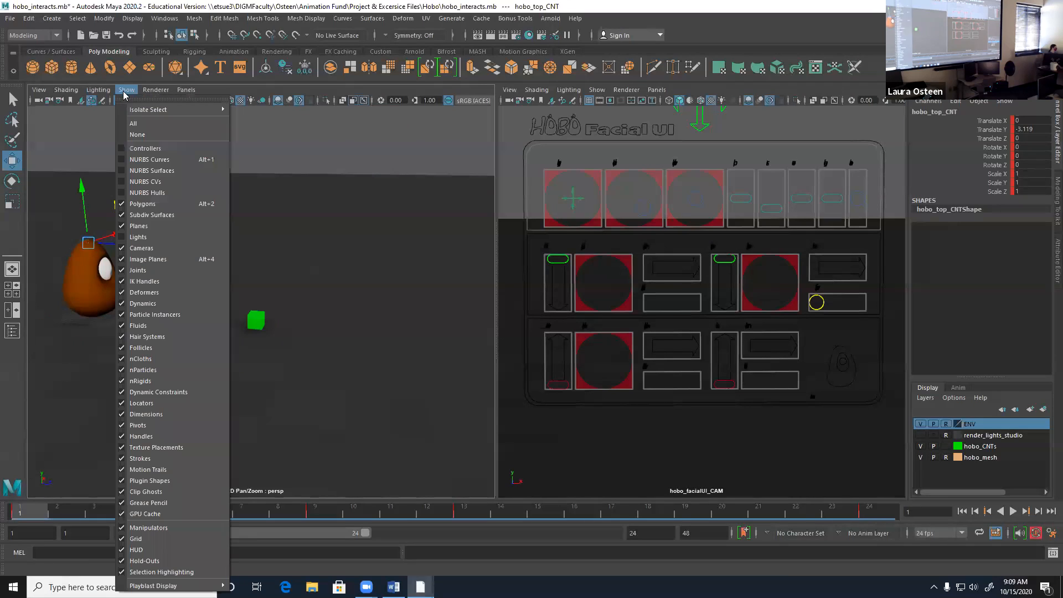
{"action": "left_click", "coordinate": [127, 238]}
{"action": "left_click", "coordinate": [249, 375]}
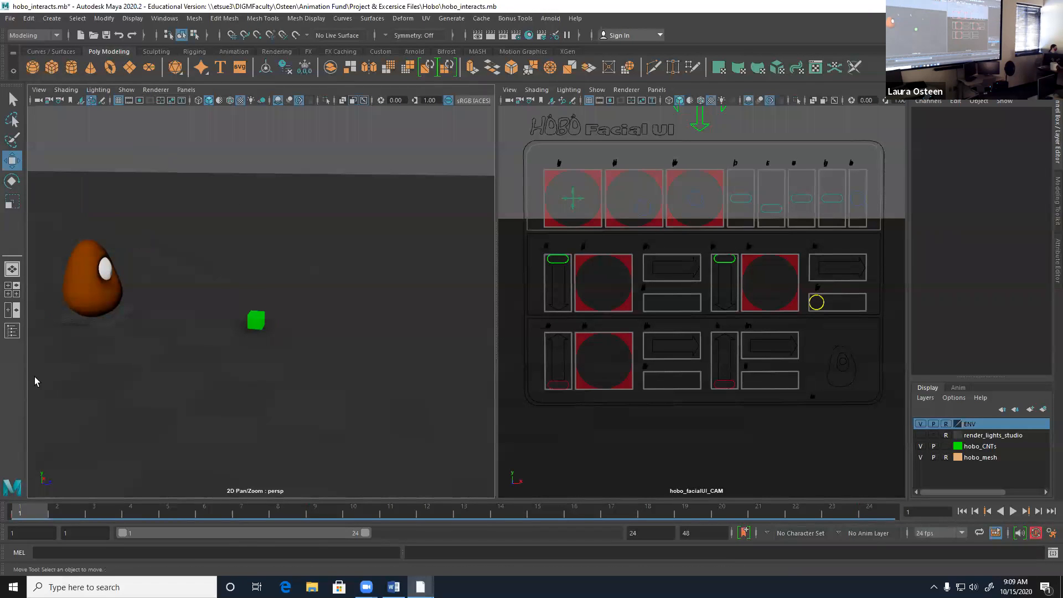
{"action": "left_click", "coordinate": [126, 89]}
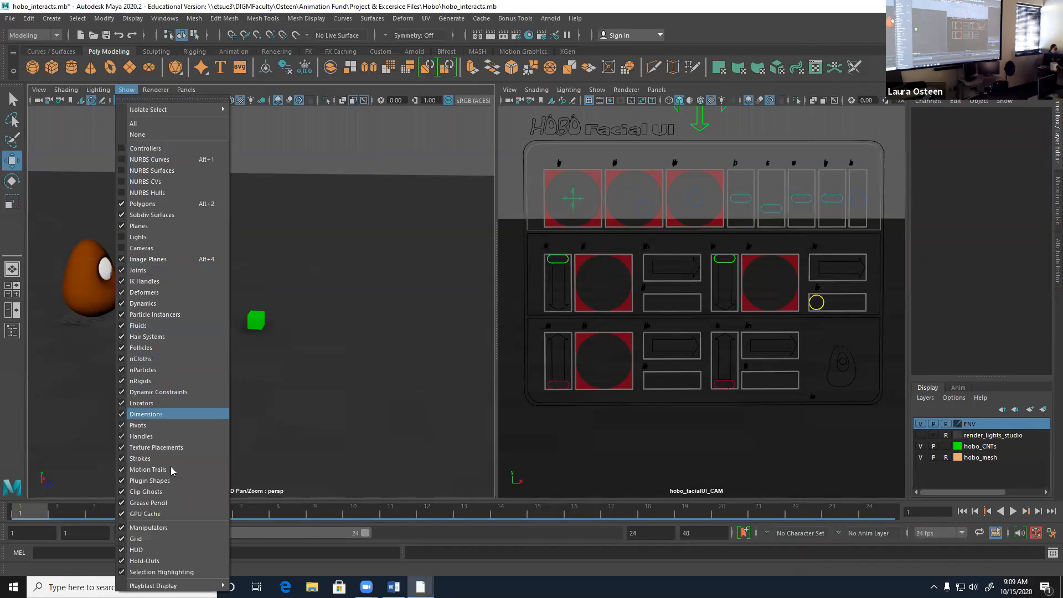
{"action": "left_click", "coordinate": [172, 403]}
{"action": "mouse_move", "coordinate": [245, 360]}
{"action": "left_mouse_down", "text": "alt"}
{"action": "mouse_move", "coordinate": [222, 359]}
{"action": "mouse_move", "coordinate": [236, 362]}
{"action": "left_mouse_up", "text": "alt"}
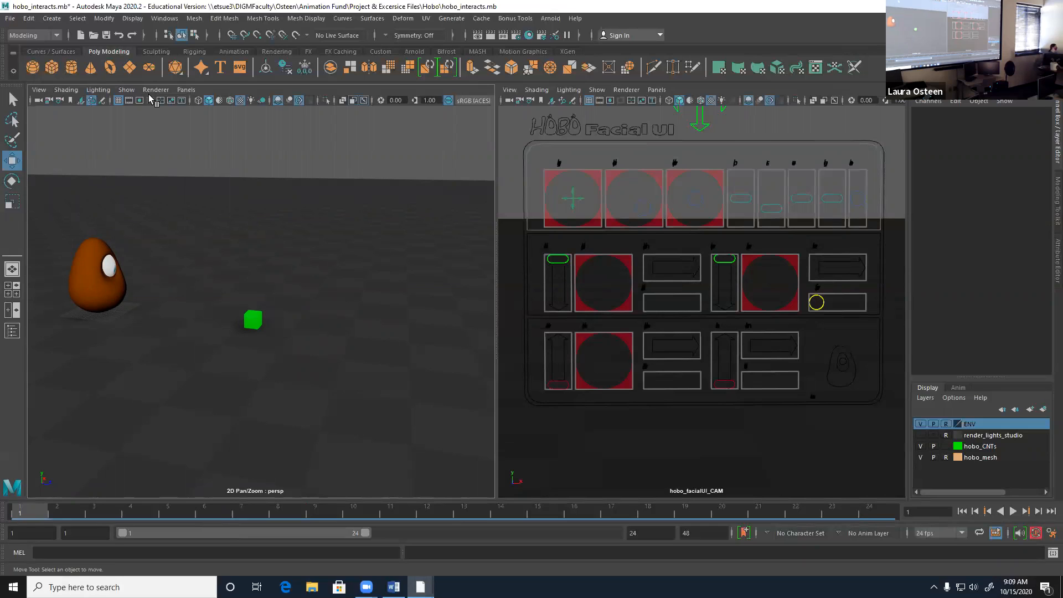
{"action": "left_click", "coordinate": [126, 89]}
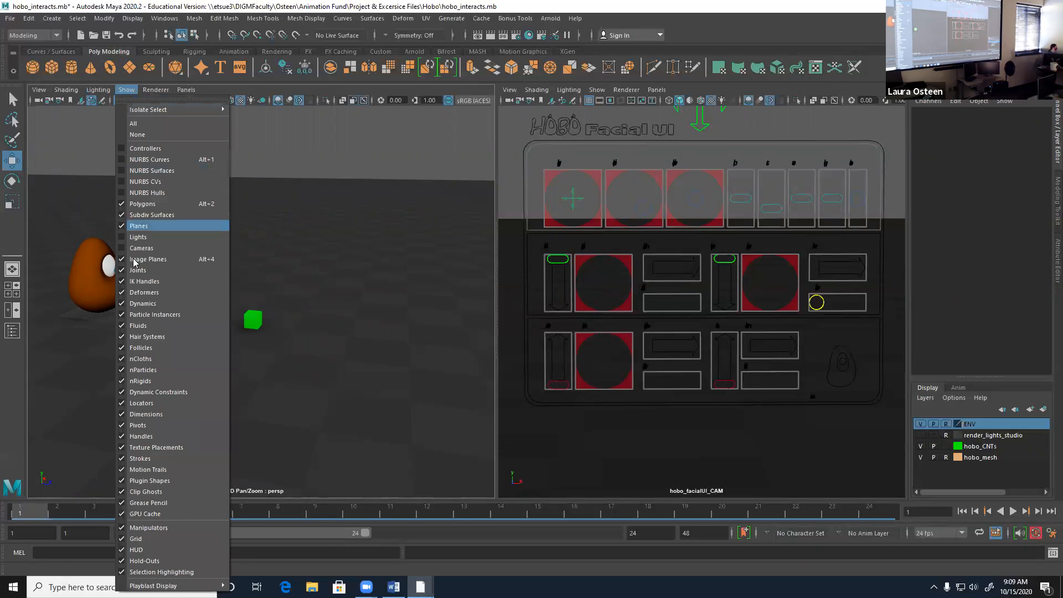
{"action": "left_click", "coordinate": [134, 539]}
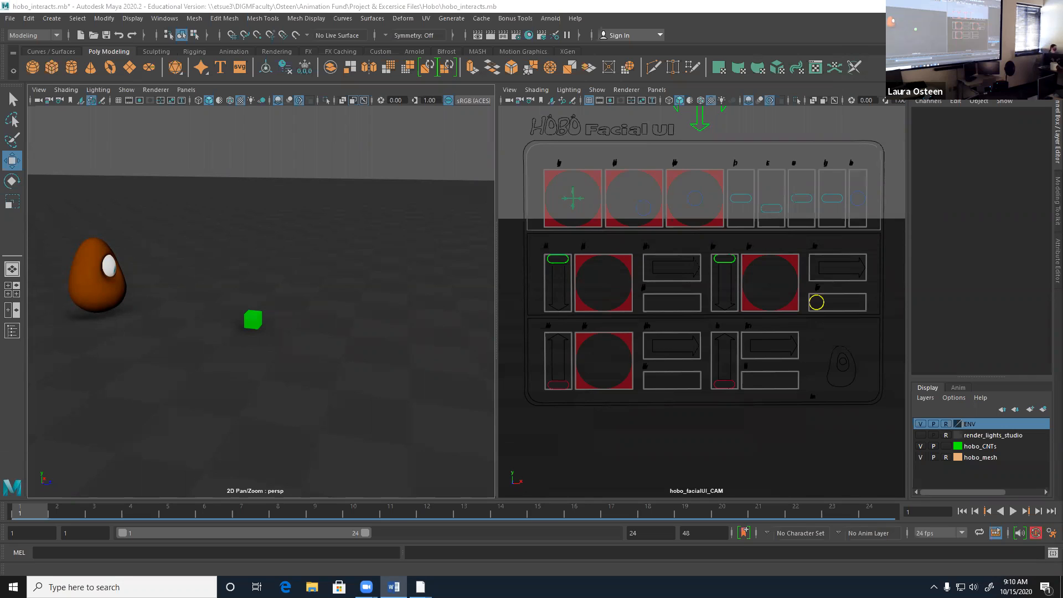
Set the end of the playback range to frame 1000
{"action": "double_click", "coordinate": [642, 533]}
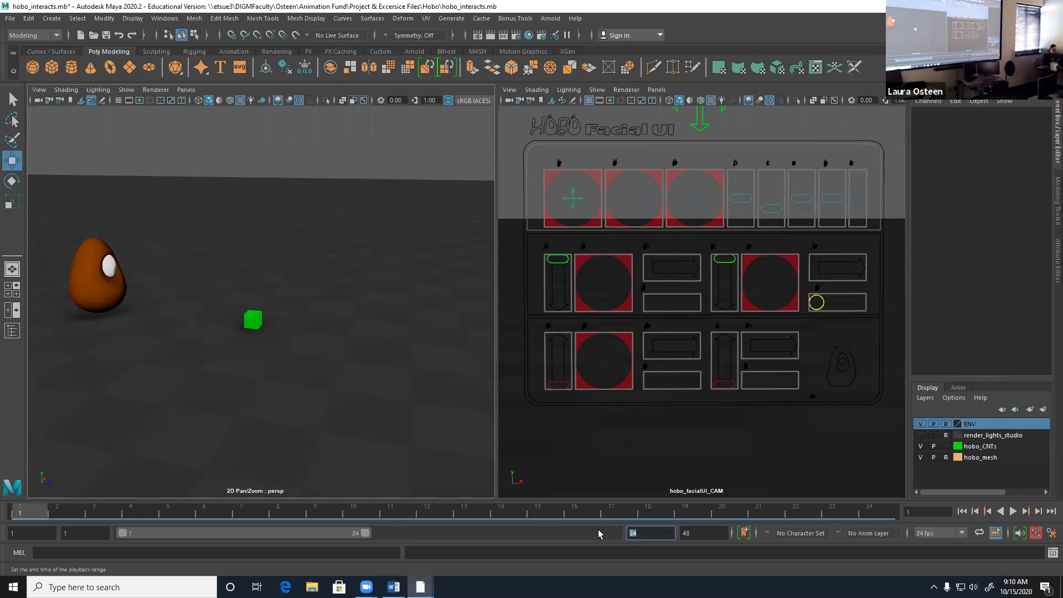
{"action": "type", "text": "1000"}
{"action": "key", "text": "Return"}
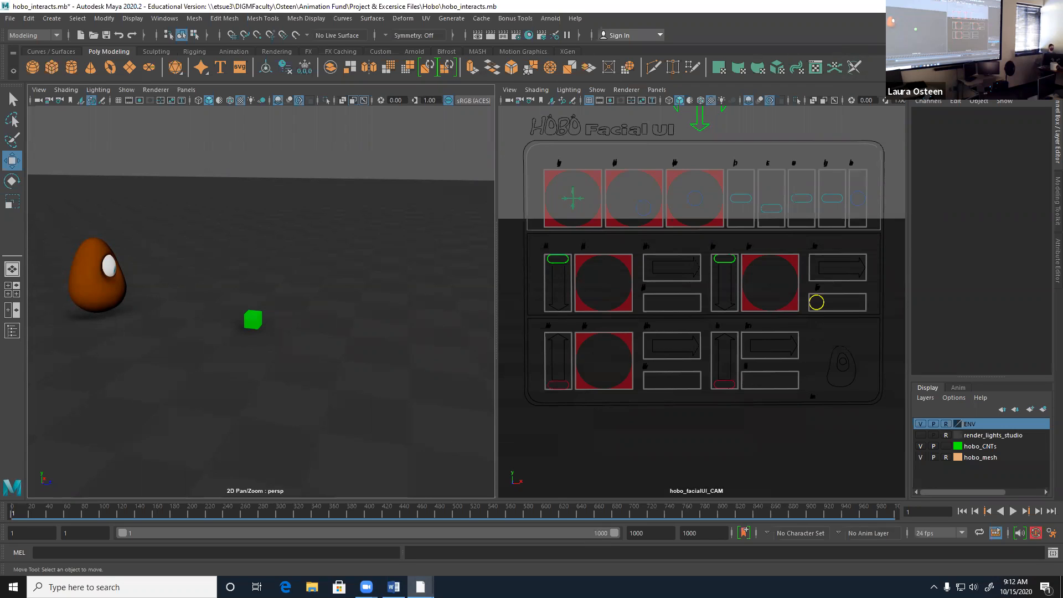
Switch to the media player, play the student's 2D Hobo animation video and exit full screen
{"action": "key", "text": "super+e"}
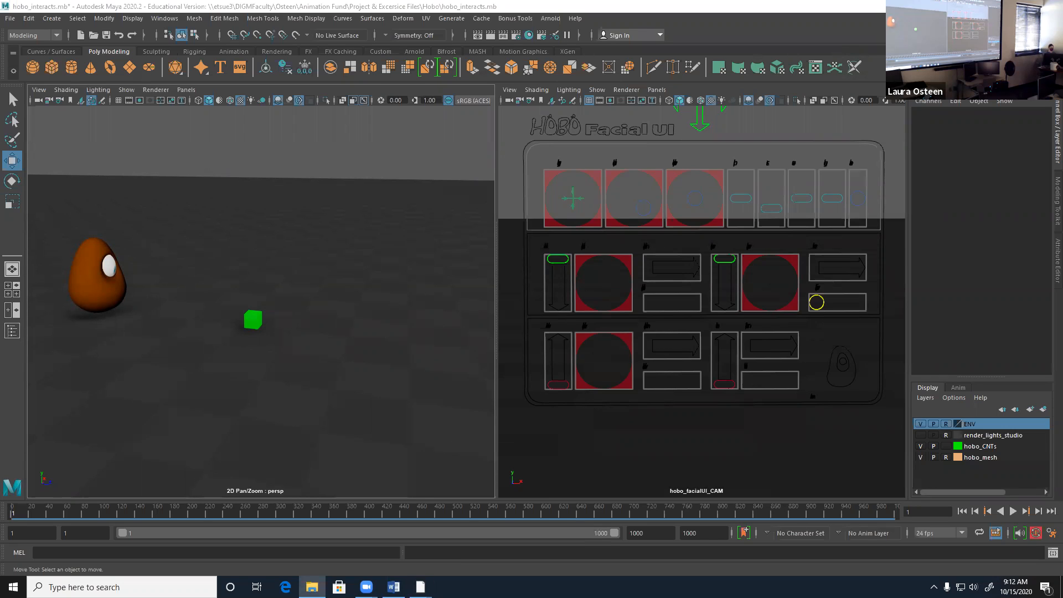
{"action": "key", "text": "Return"}
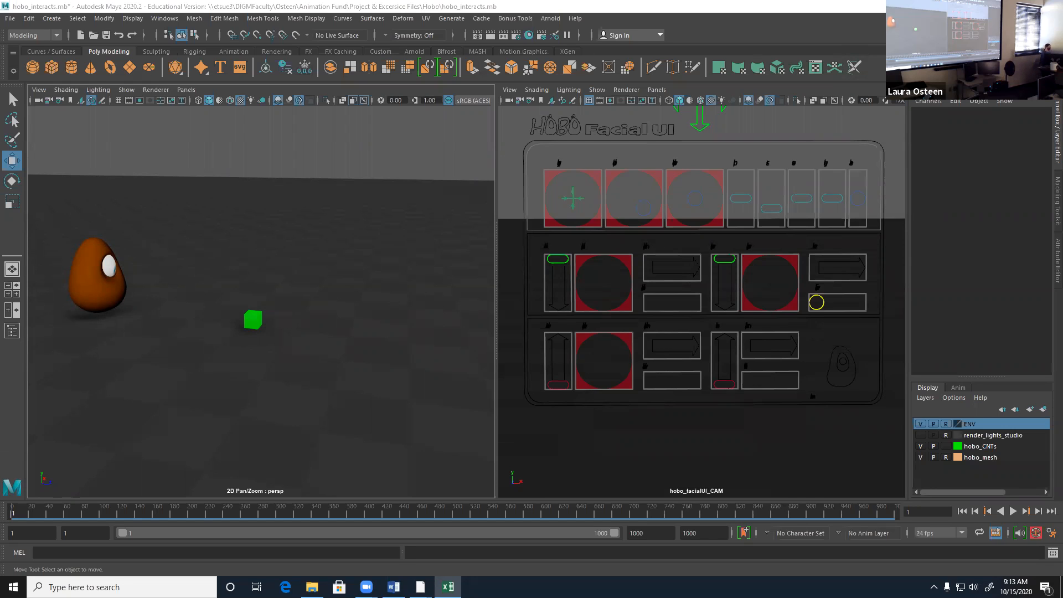
{"action": "left_click", "coordinate": [441, 2]}
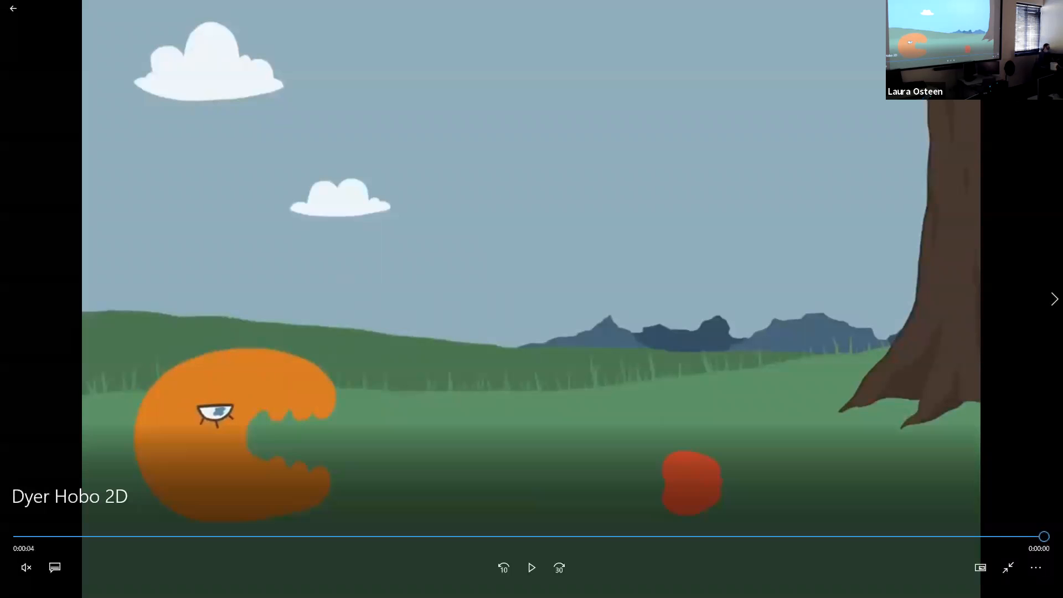
{"action": "left_click", "coordinate": [531, 567]}
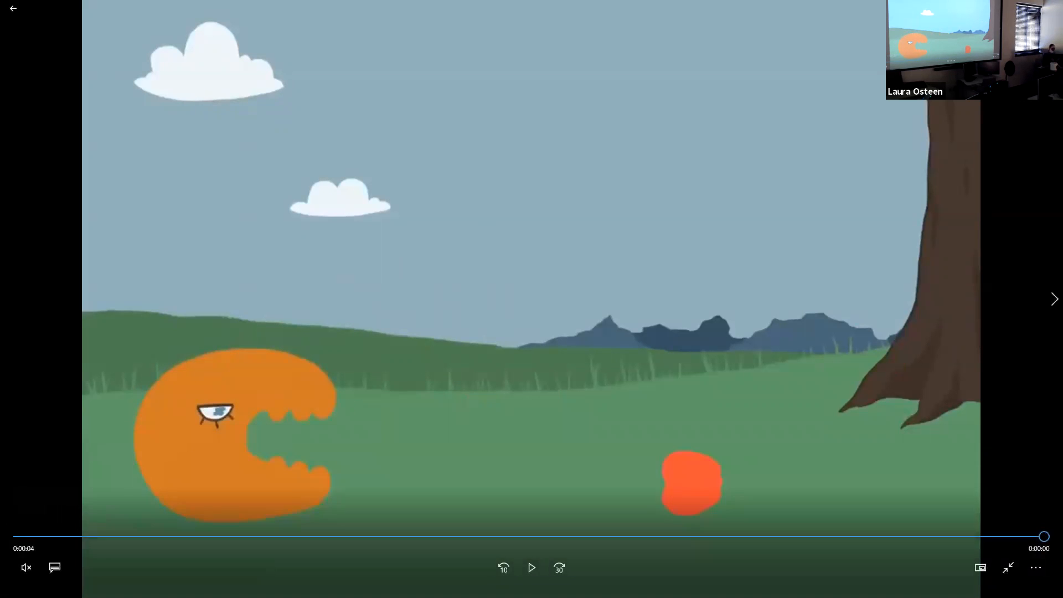
{"action": "double_click", "coordinate": [688, 284]}
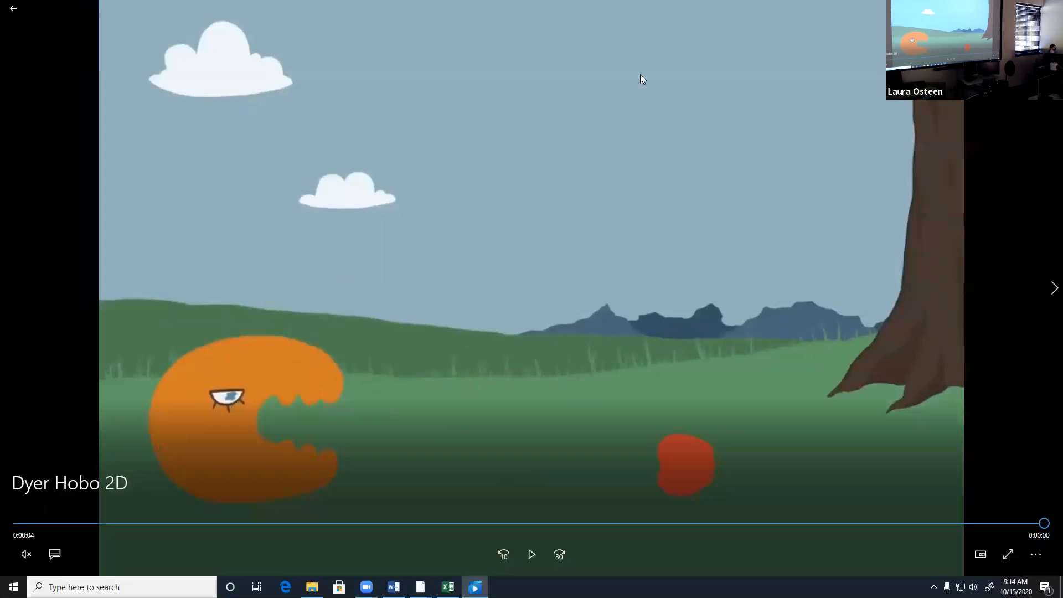
Switch to the student's Ex5 Hobo video with the white pillar, view it, exit full screen and move the player window out of sight
{"action": "key", "text": "alt+Tab"}
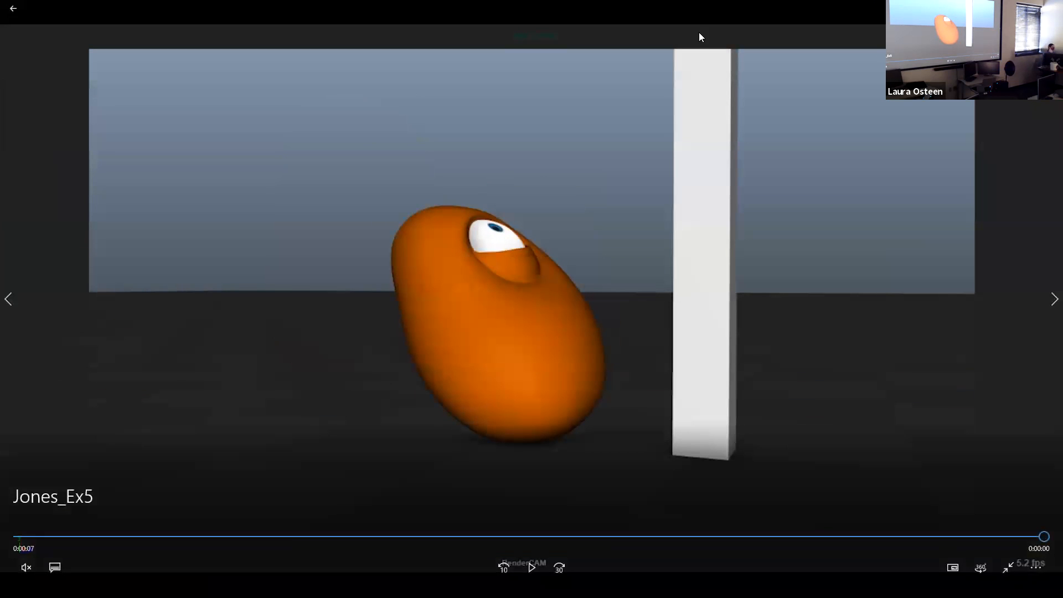
{"action": "double_click", "coordinate": [564, 21]}
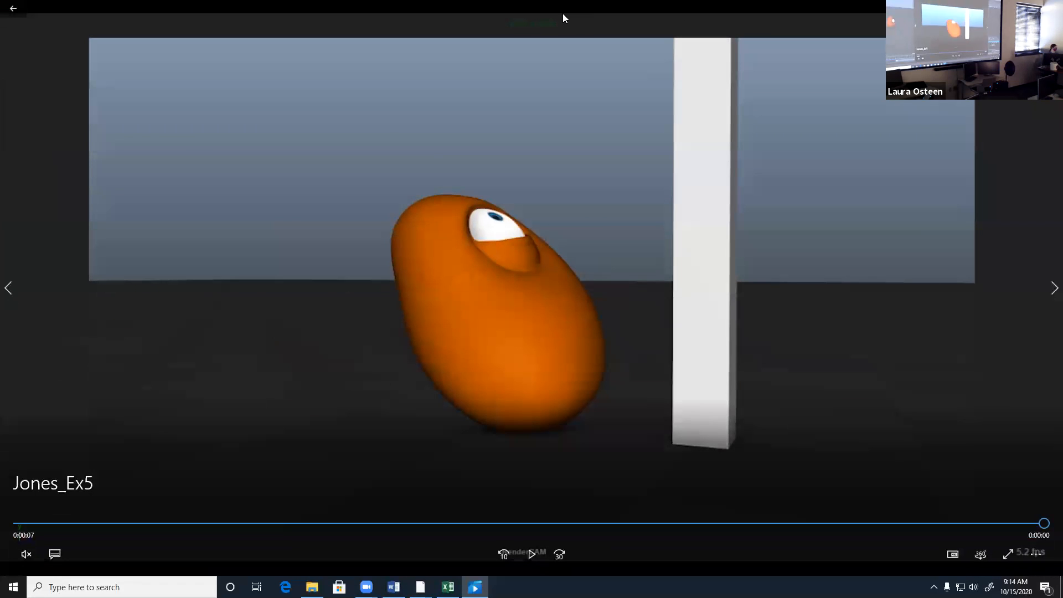
{"action": "double_click", "coordinate": [563, 13]}
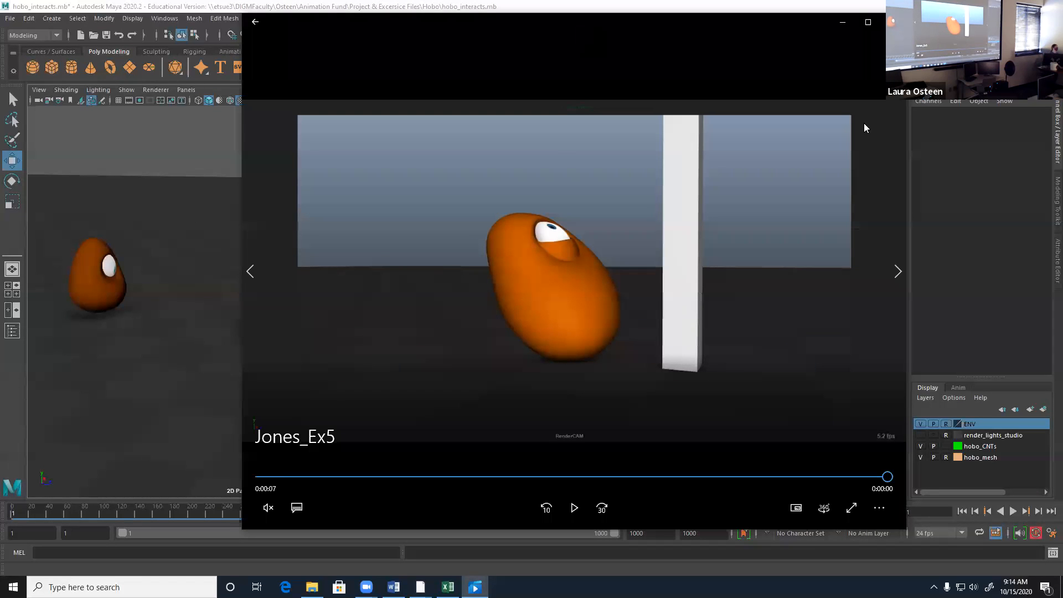
{"action": "left_click_drag", "start_coordinate": [794, 26], "coordinate": [1062, 64]}
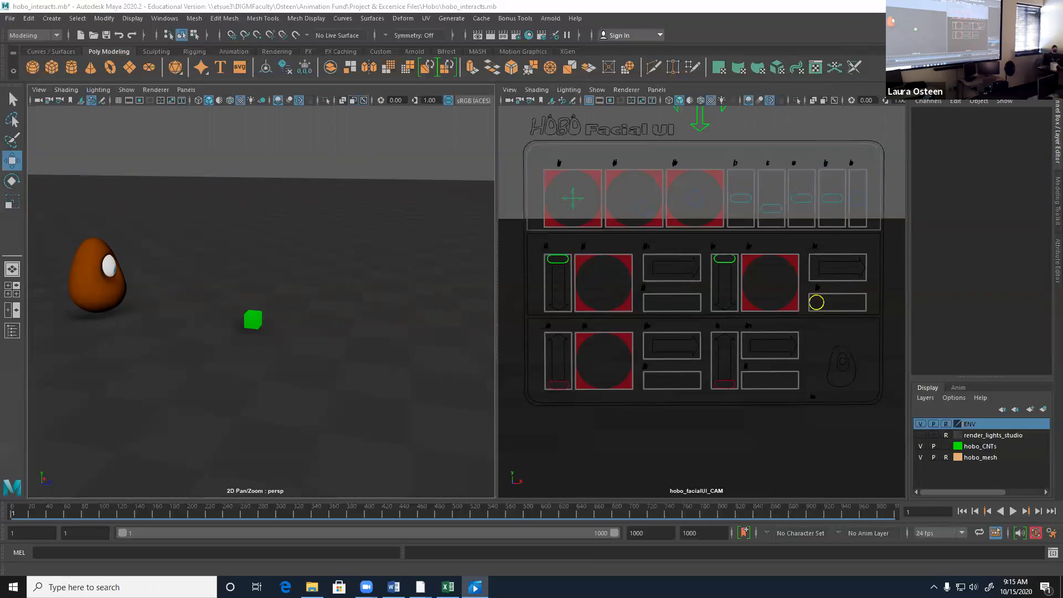
Switch to the media player's rendered Hobo video with the green cube, watch it full screen and exit full screen
{"action": "left_click", "coordinate": [475, 587]}
{"action": "left_click", "coordinate": [507, 530]}
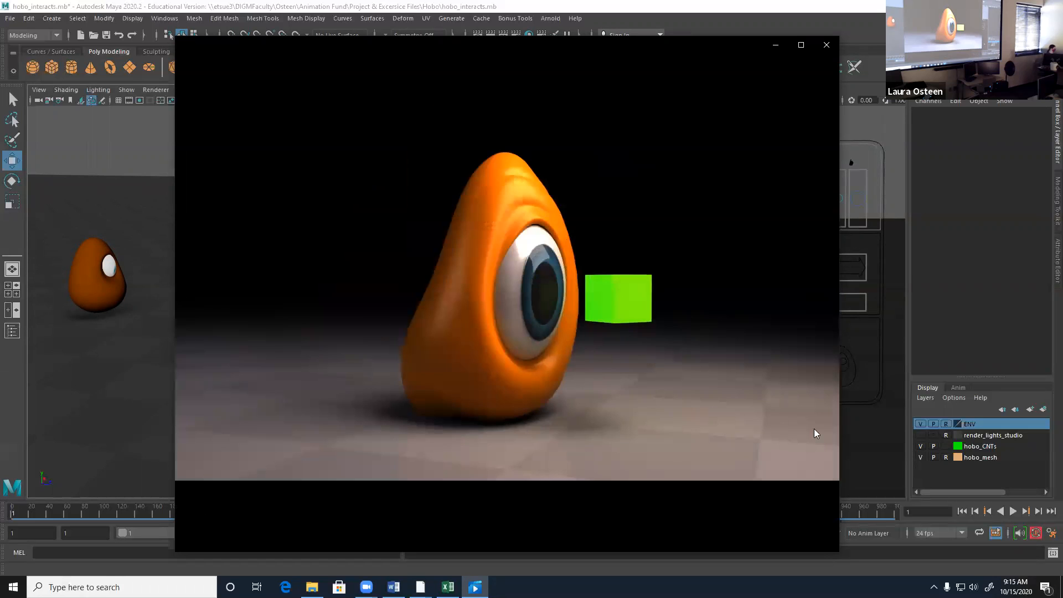
{"action": "left_click", "coordinate": [826, 45]}
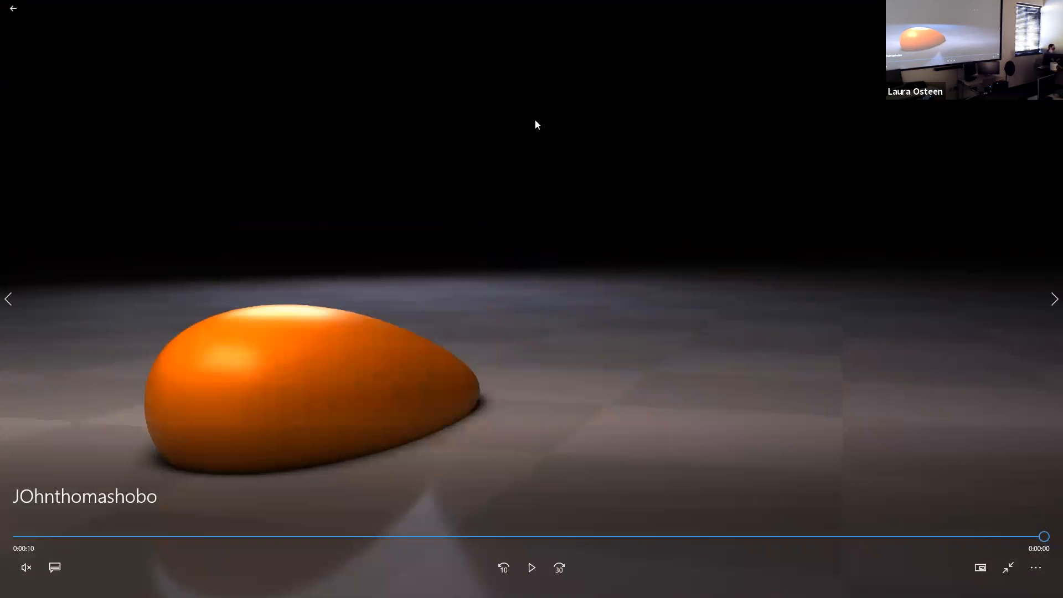
{"action": "key", "text": "Escape"}
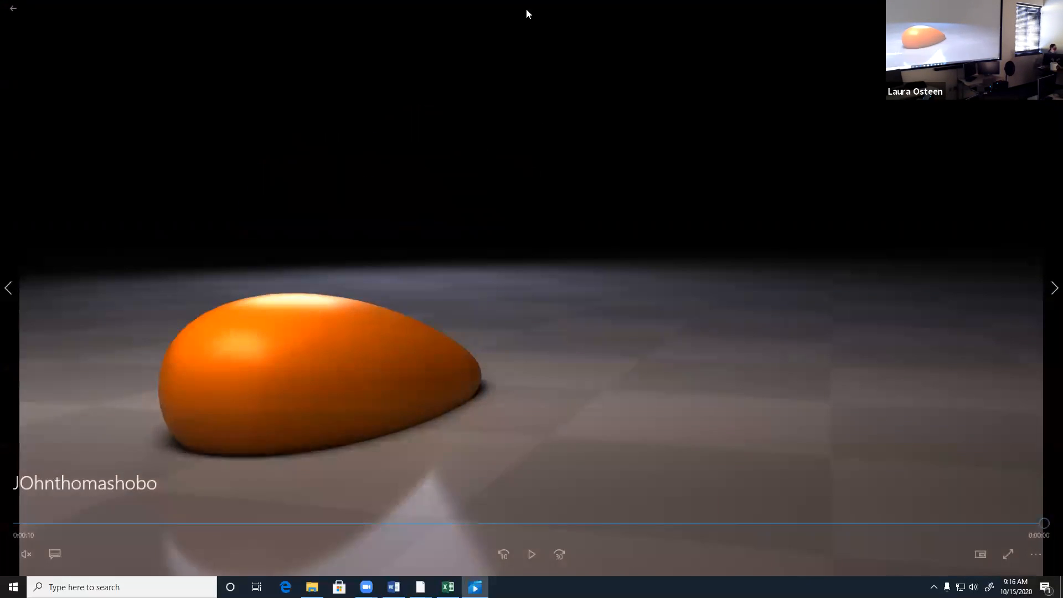
Switch to the rendered video of the Hobo wearing a straw hat, view it full screen and exit full screen
{"action": "key", "text": "alt+Tab"}
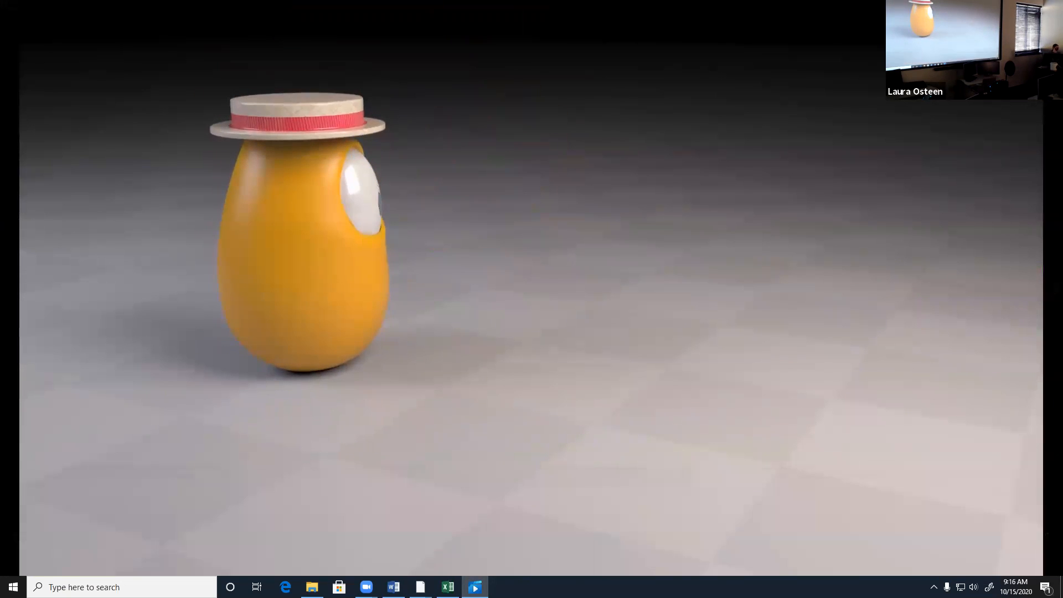
{"action": "double_click", "coordinate": [436, 131]}
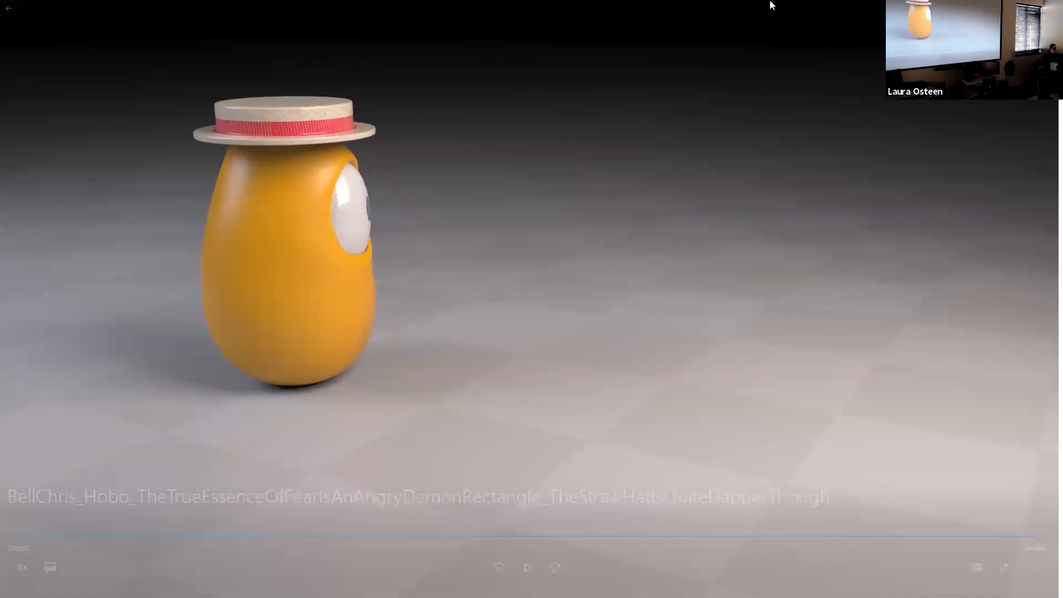
{"action": "key", "text": "Escape"}
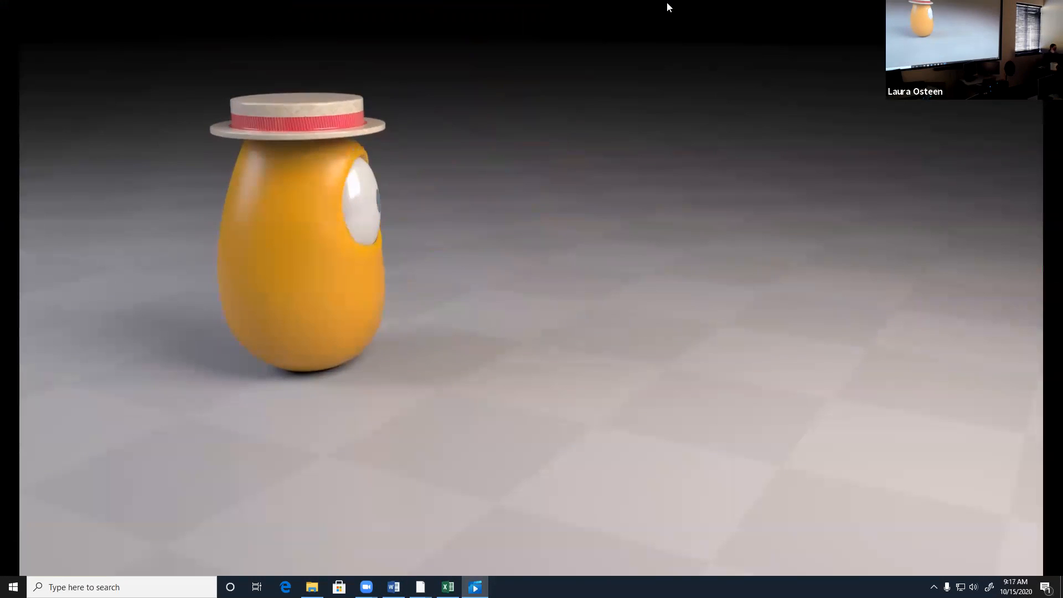
Play the student's checkered-floor Hobo and green cube video from the beginning, exit full screen and close the media player
{"action": "key", "text": "alt+Tab"}
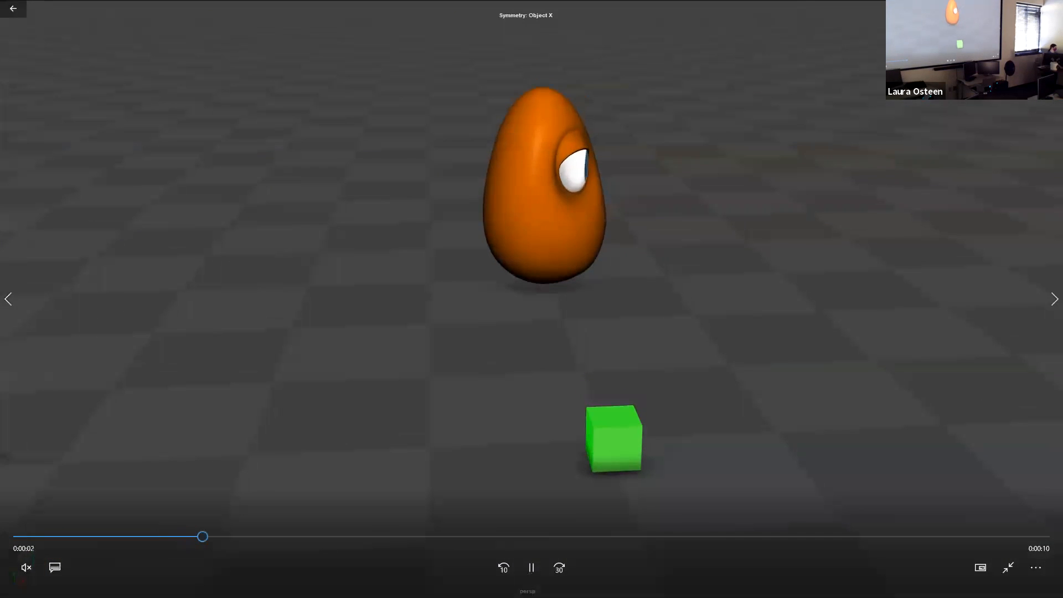
{"action": "left_click", "coordinate": [531, 567]}
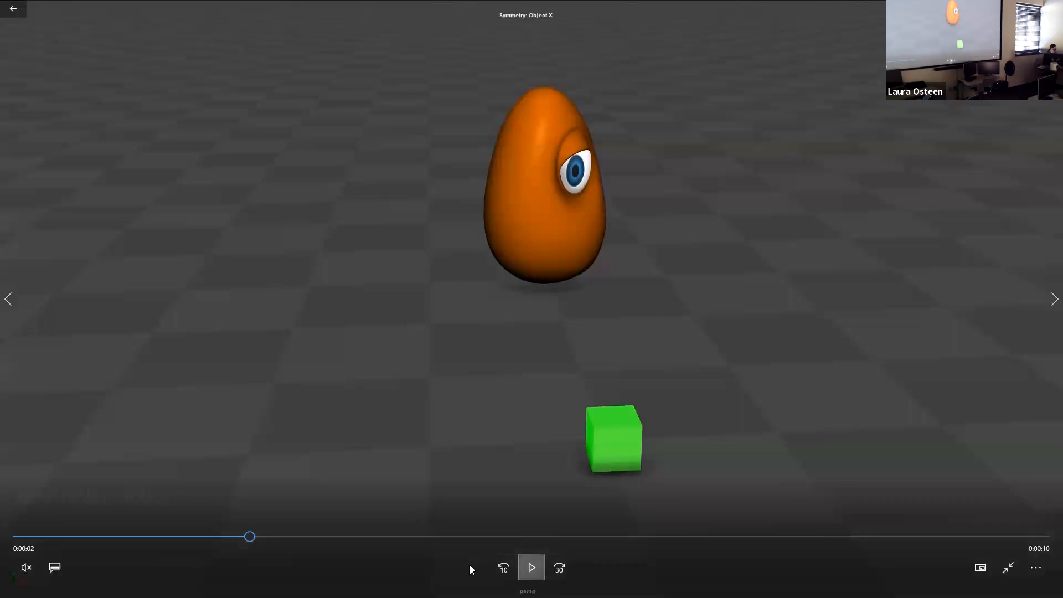
{"action": "left_click_drag", "start_coordinate": [249, 538], "coordinate": [2, 539]}
{"action": "left_click", "coordinate": [531, 567]}
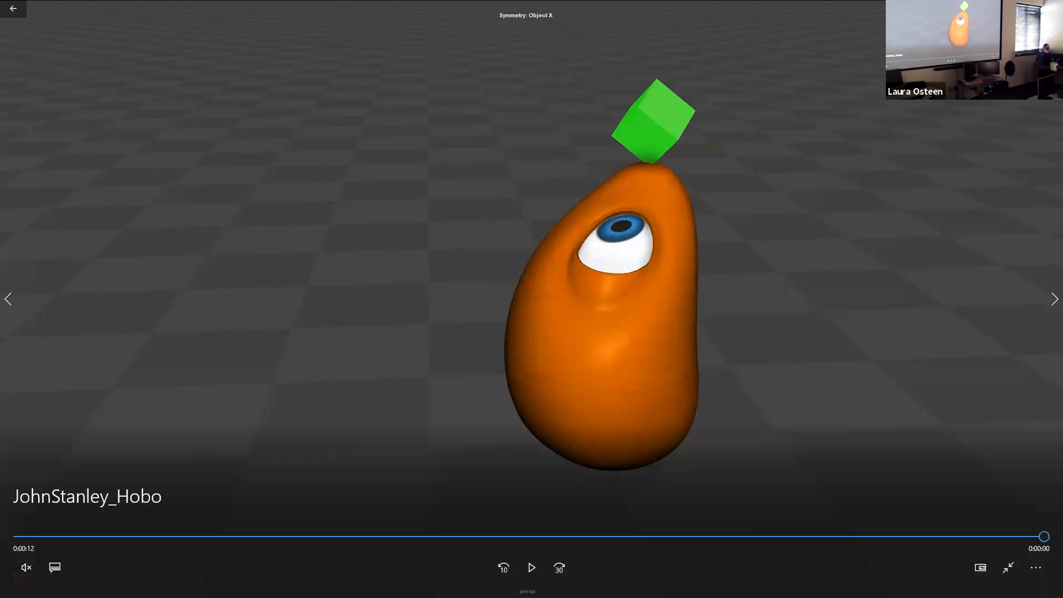
{"action": "key", "text": "Escape"}
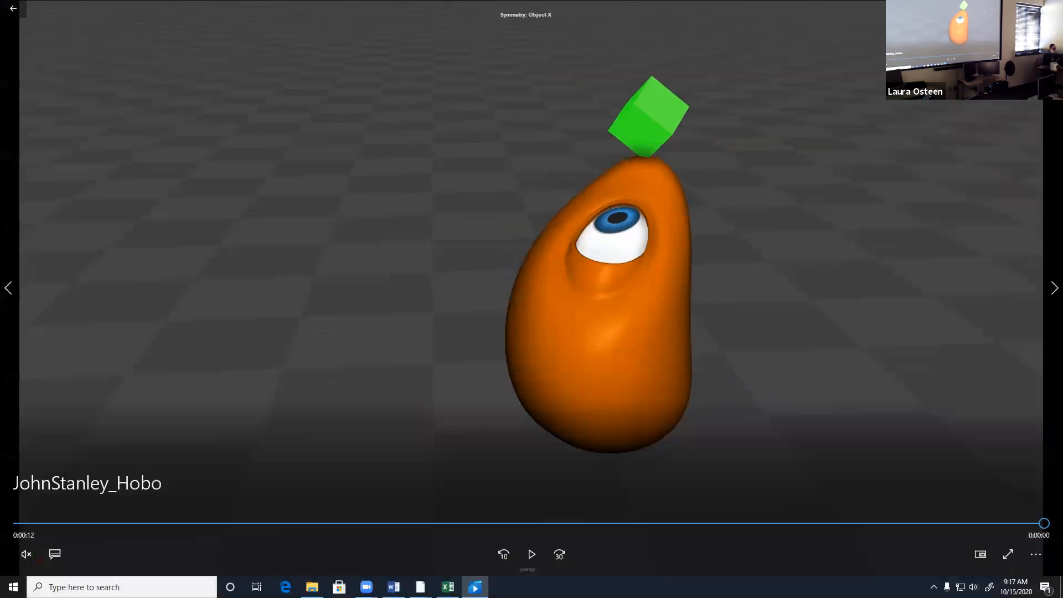
{"action": "key", "text": "alt+F4"}
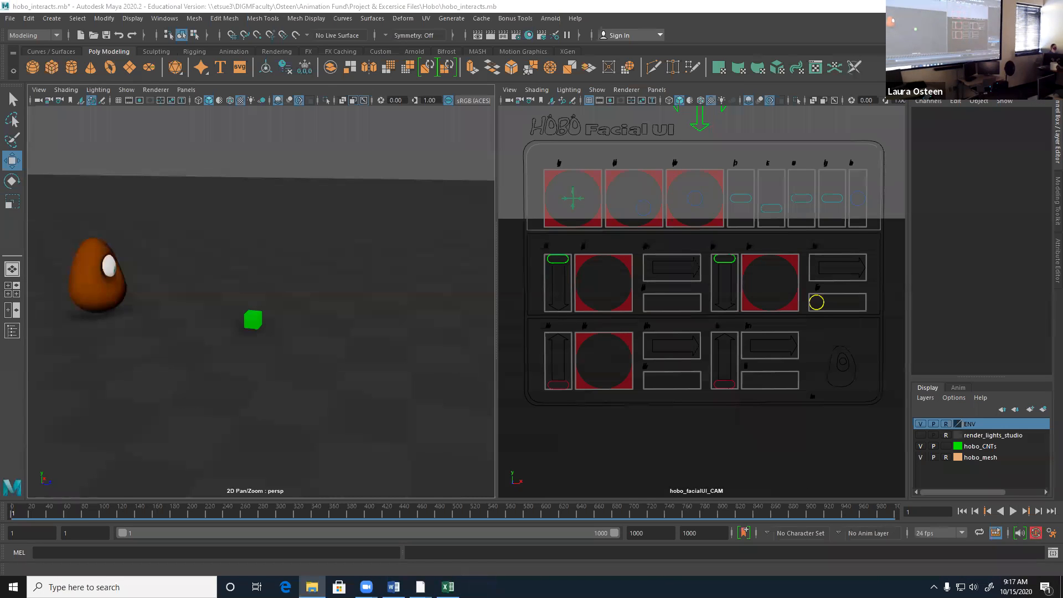